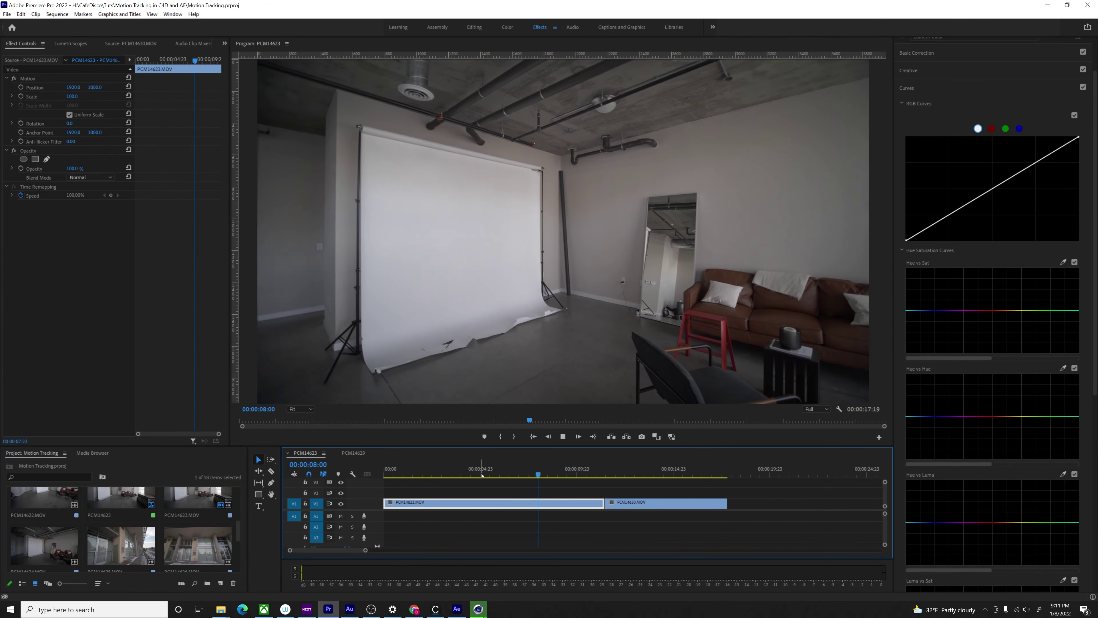
Stop playback and replace the first PCM14623.MOV clip in the sequence with a linked After Effects composition.
{"action": "key", "text": "space"}
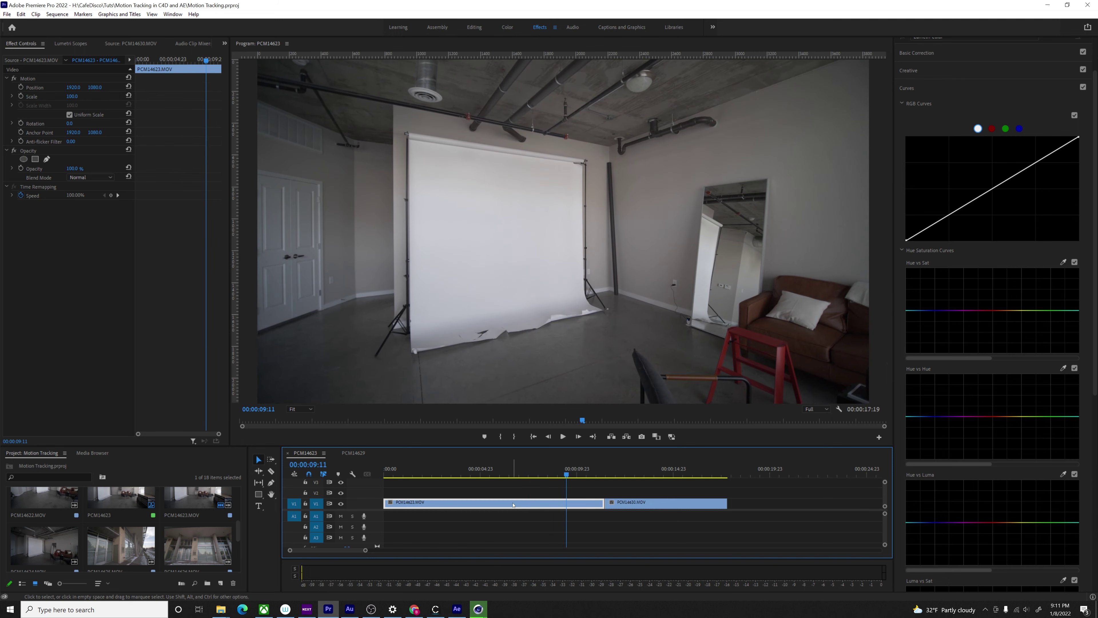
{"action": "right_click", "coordinate": [513, 504]}
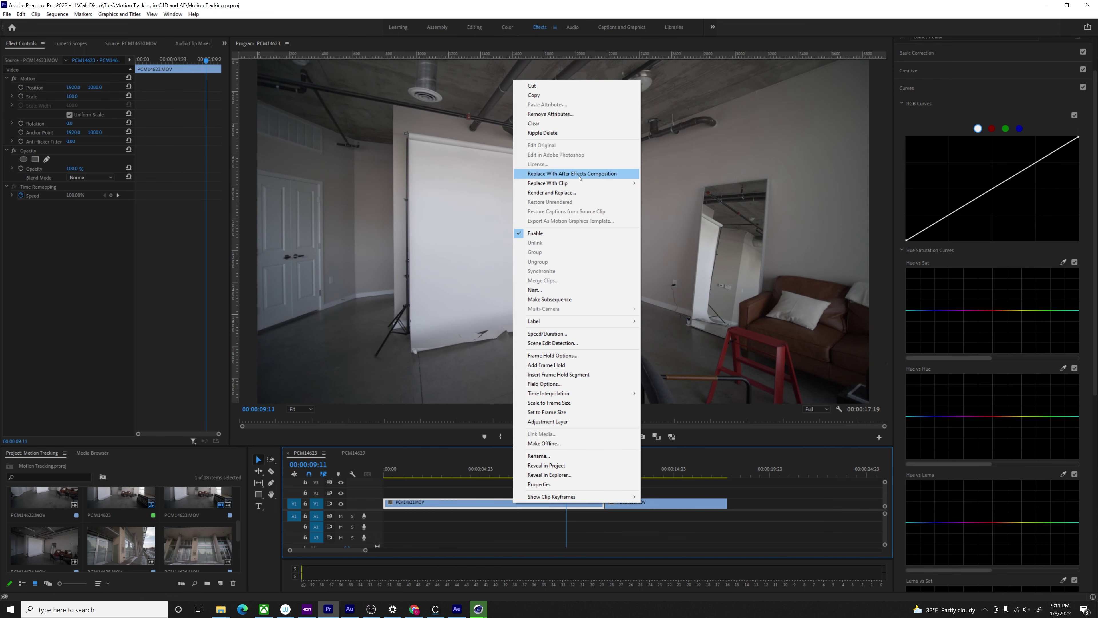
{"action": "left_click", "coordinate": [571, 174]}
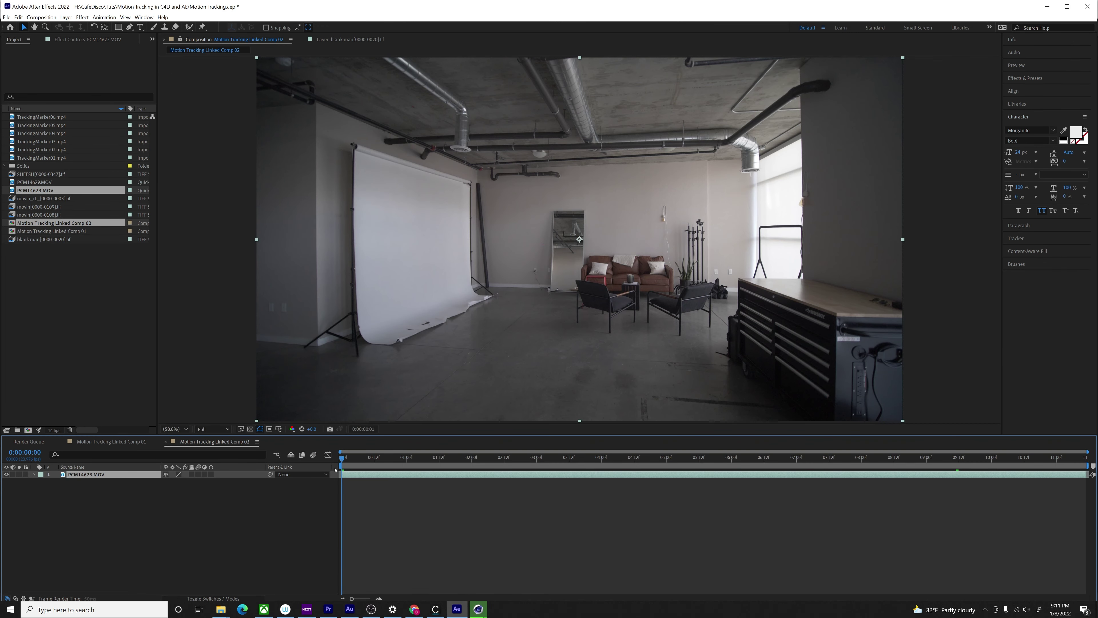
Run 3D camera tracking on the PCM14623.MOV layer and select the 3D Camera Tracker effect to display its track points.
{"action": "left_click", "coordinate": [1016, 238]}
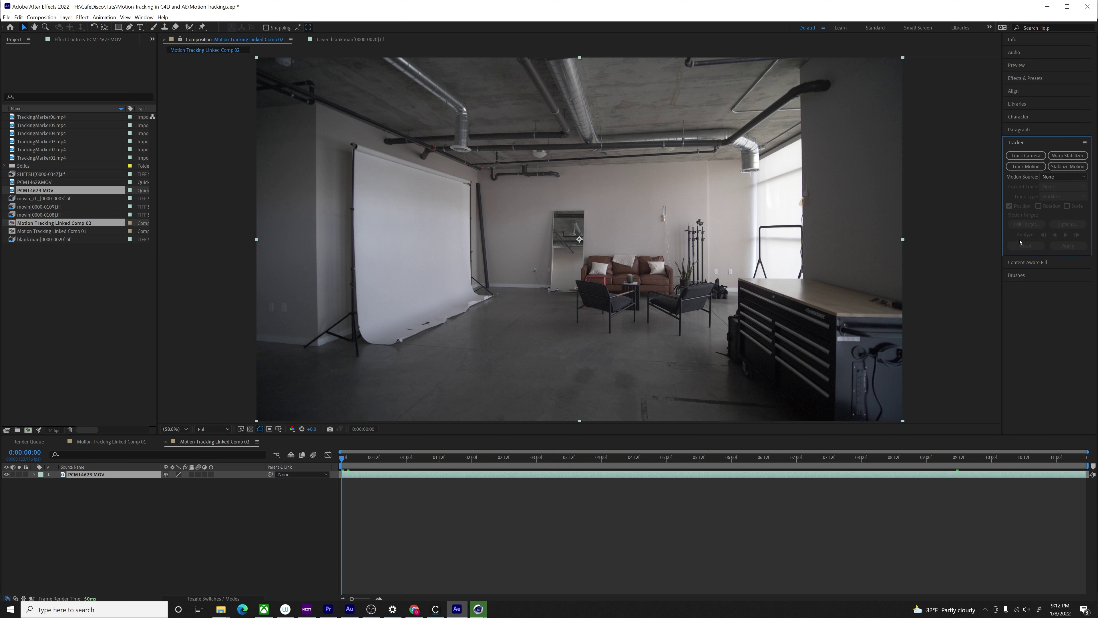
{"action": "left_click", "coordinate": [1014, 154]}
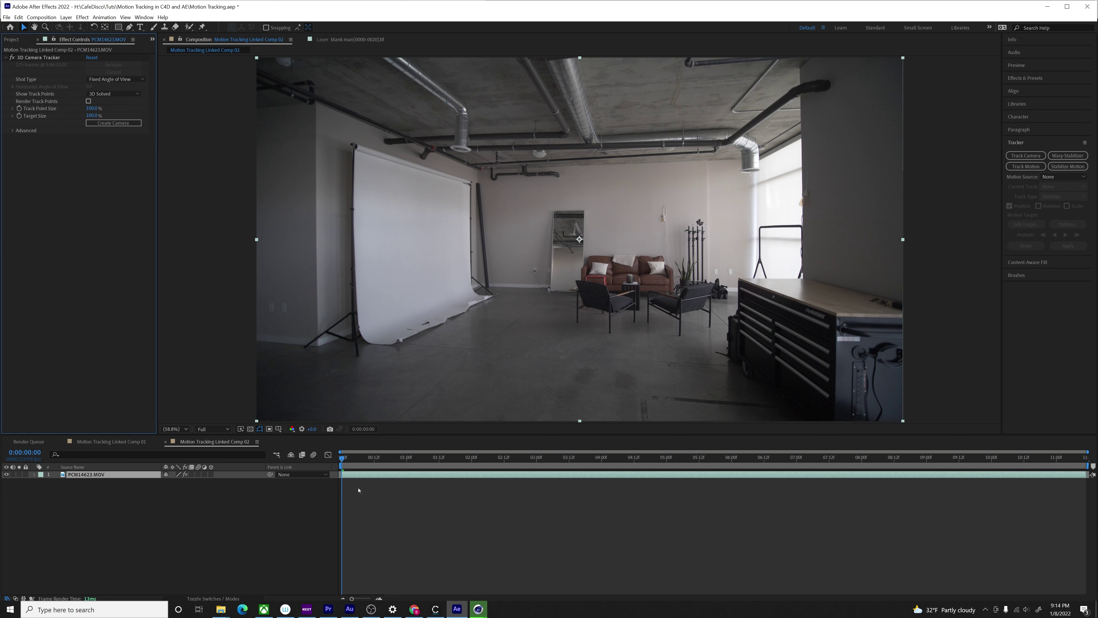
{"action": "left_click", "coordinate": [342, 488]}
{"action": "left_click", "coordinate": [109, 474]}
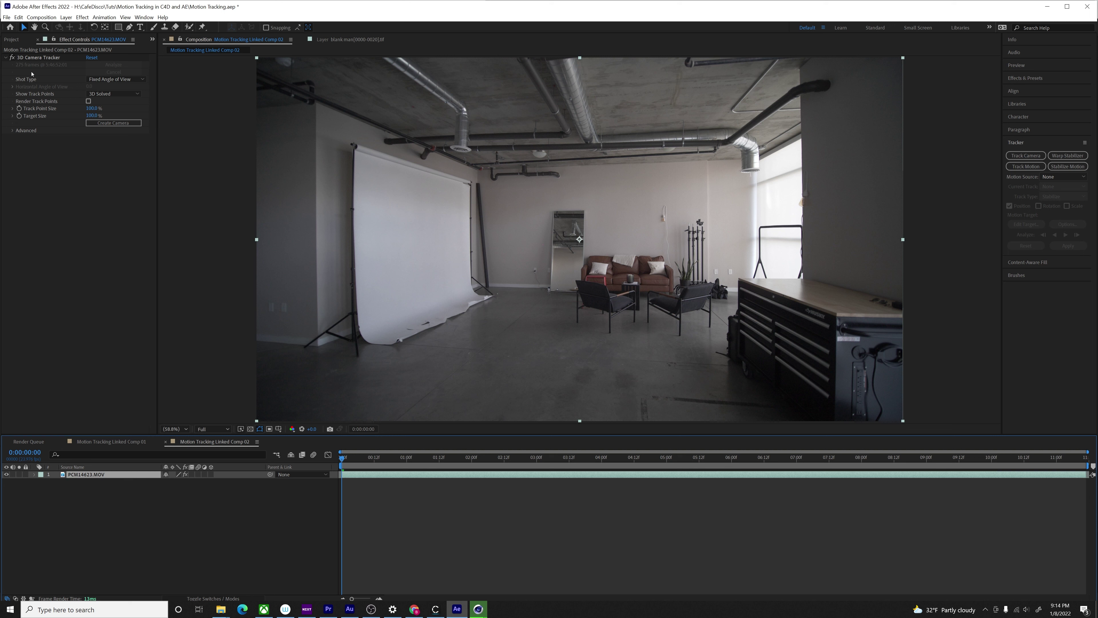
{"action": "left_click", "coordinate": [37, 58]}
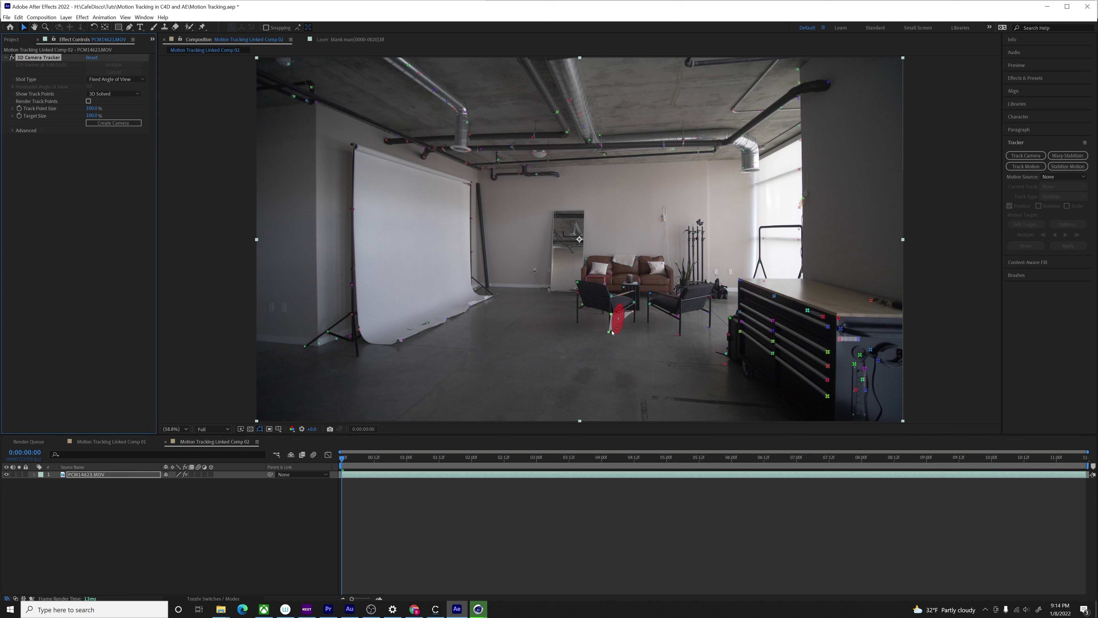
Select five track points on the floor around the backdrop, chairs and tool cabinet, and create a solid and camera from them.
{"action": "left_click", "coordinate": [622, 339]}
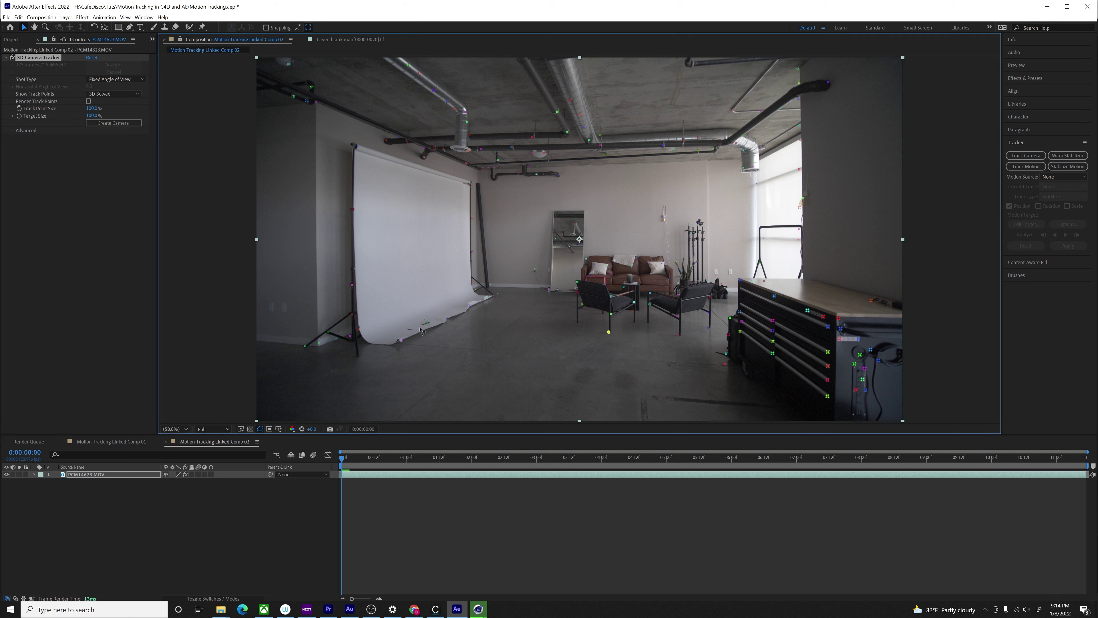
{"action": "left_click", "coordinate": [427, 322], "text": "shift"}
{"action": "left_click", "coordinate": [725, 364], "text": "shift"}
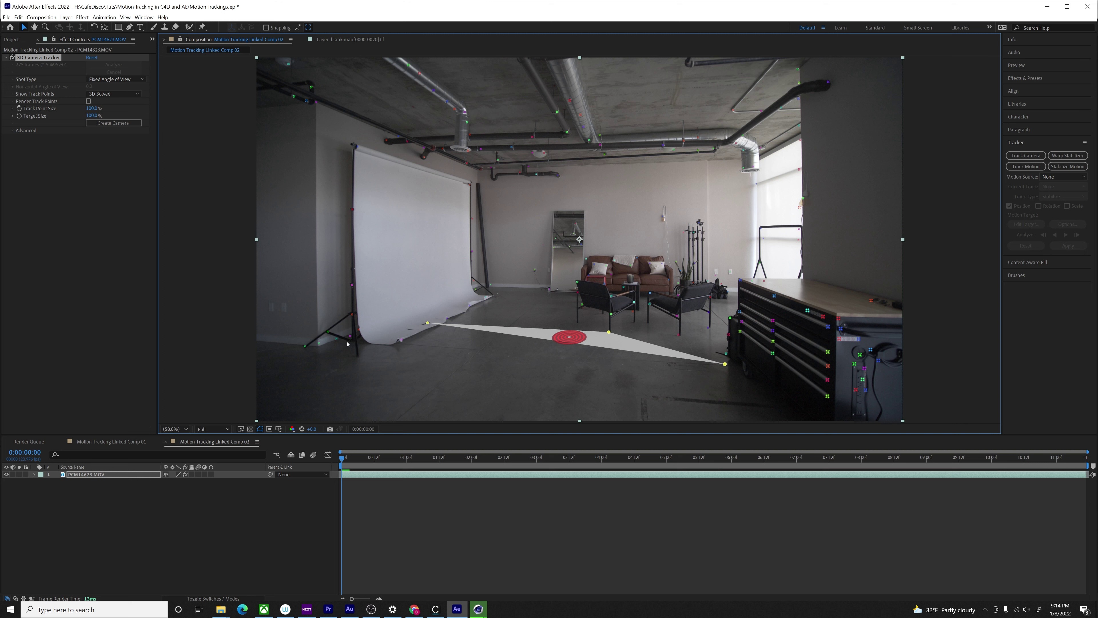
{"action": "left_click", "coordinate": [320, 344], "text": "shift"}
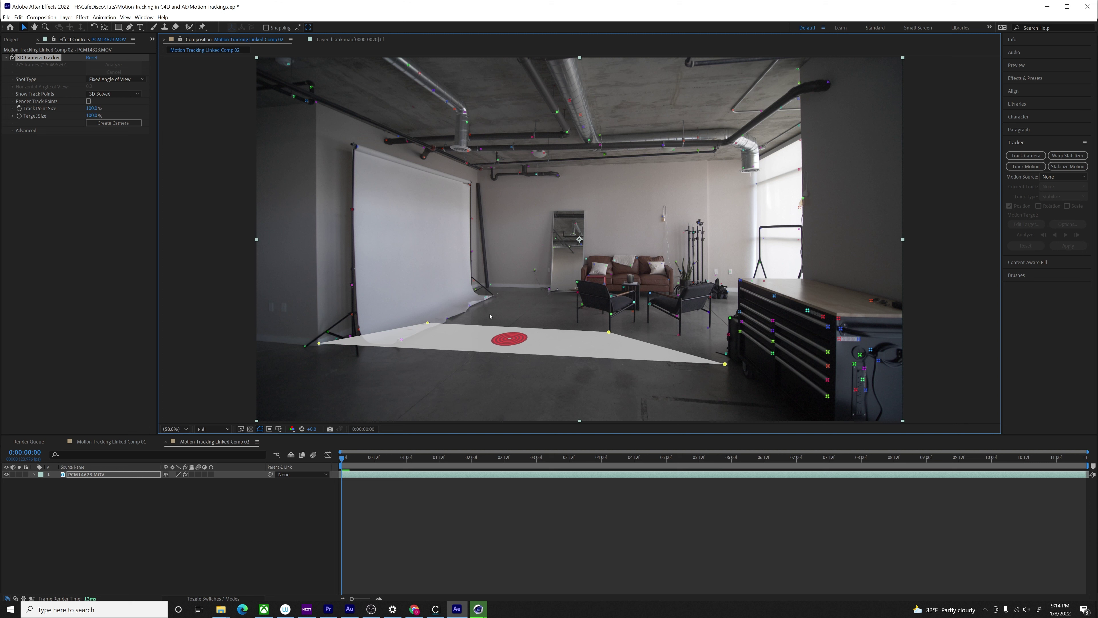
{"action": "left_click", "coordinate": [492, 284], "text": "shift"}
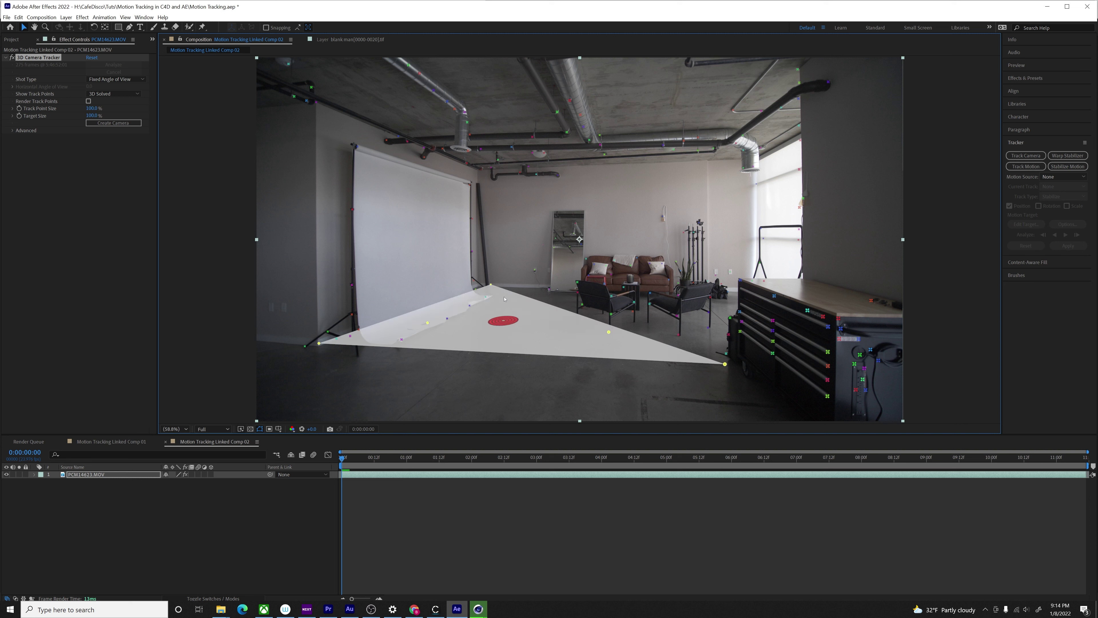
{"action": "right_click", "coordinate": [511, 317]}
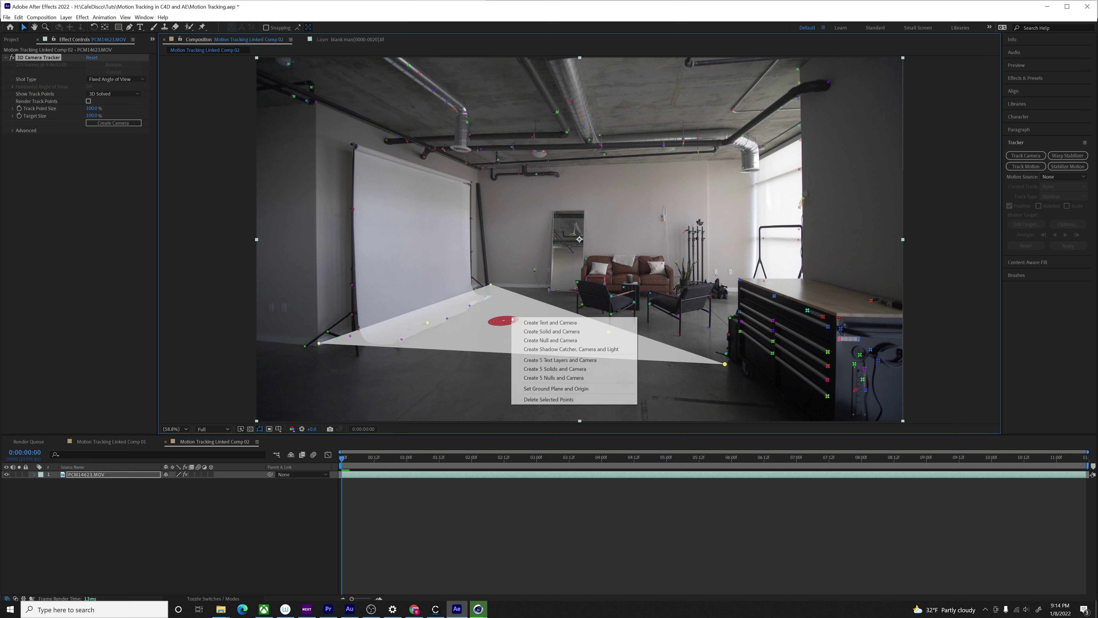
{"action": "left_click", "coordinate": [551, 331]}
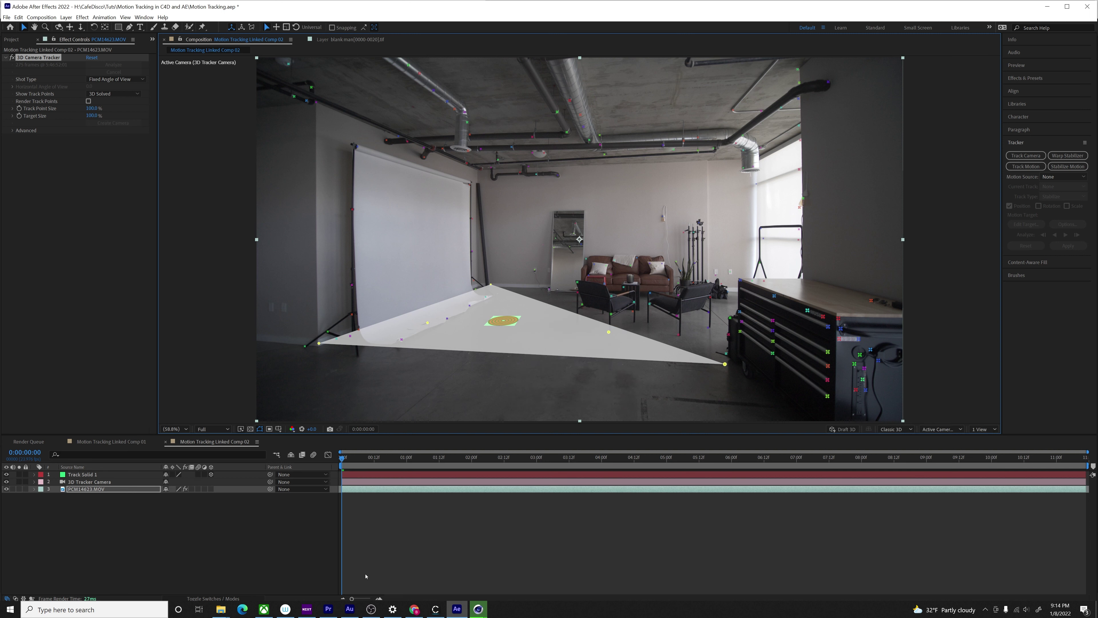
Stretch the green track solid in width and depth to cover the floor area in front of the white backdrop.
{"action": "left_click", "coordinate": [205, 497]}
{"action": "left_click", "coordinate": [83, 475]}
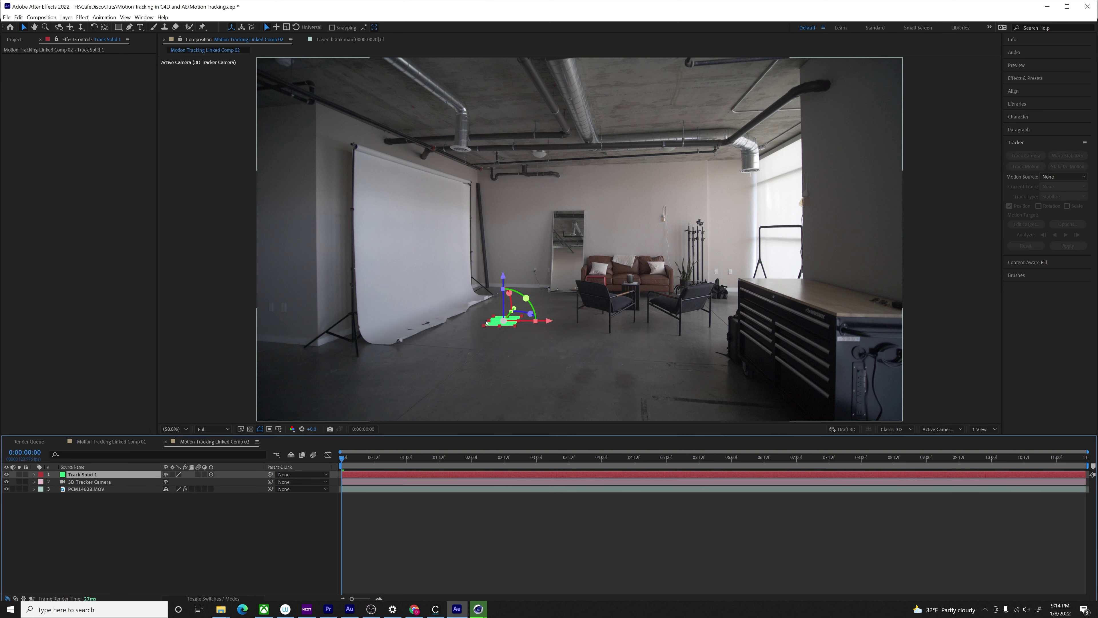
{"action": "left_click_drag", "start_coordinate": [488, 320], "coordinate": [421, 321]}
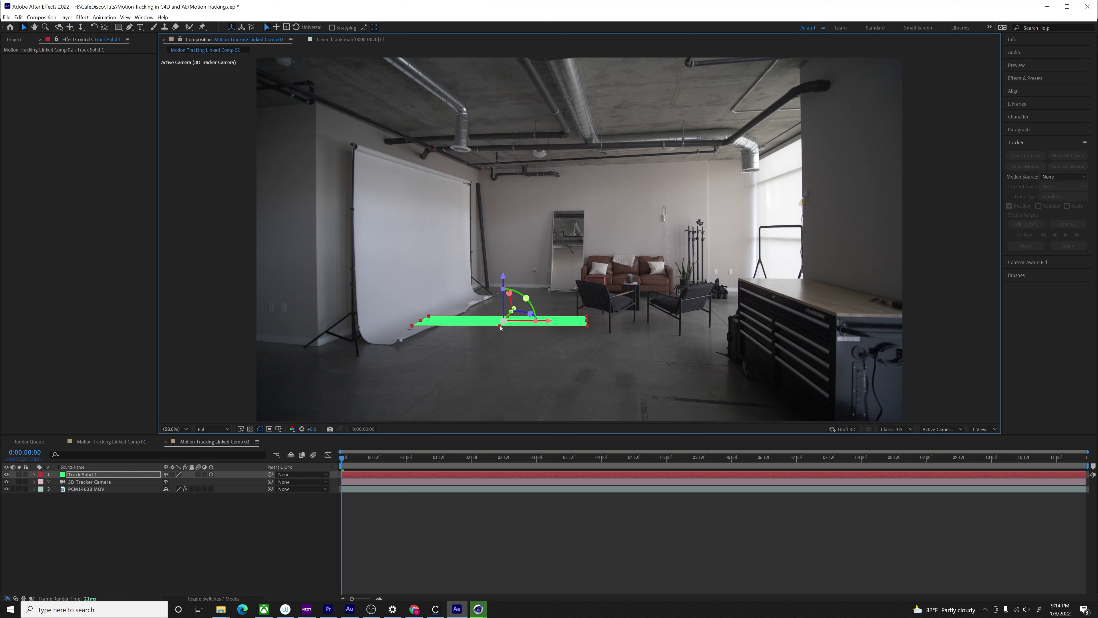
{"action": "left_click_drag", "start_coordinate": [500, 327], "coordinate": [453, 381]}
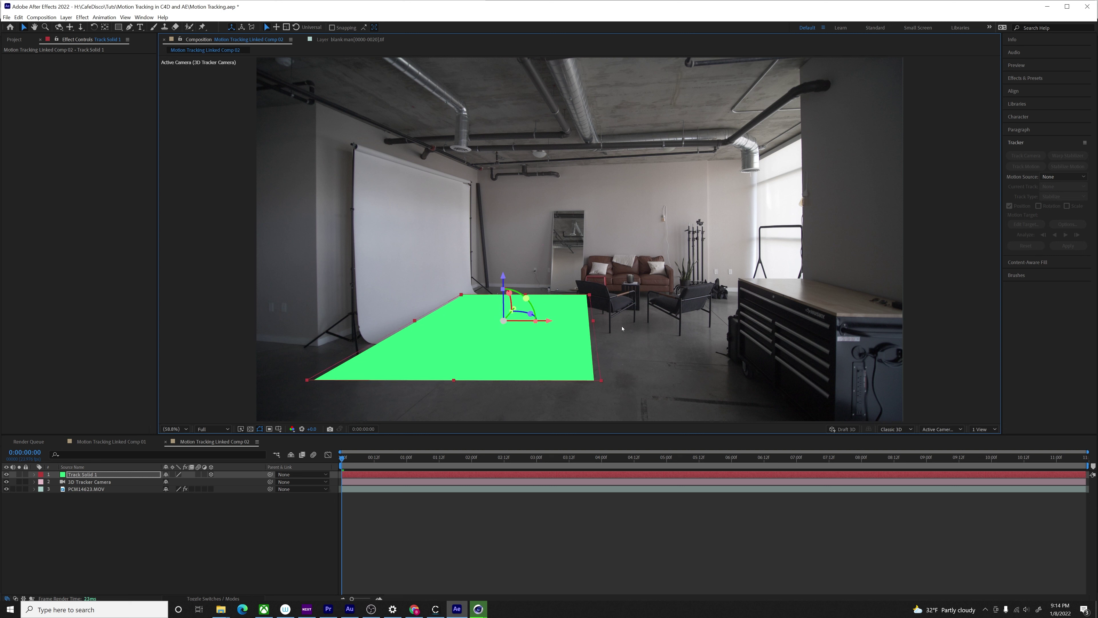
{"action": "left_click_drag", "start_coordinate": [623, 329], "coordinate": [624, 329]}
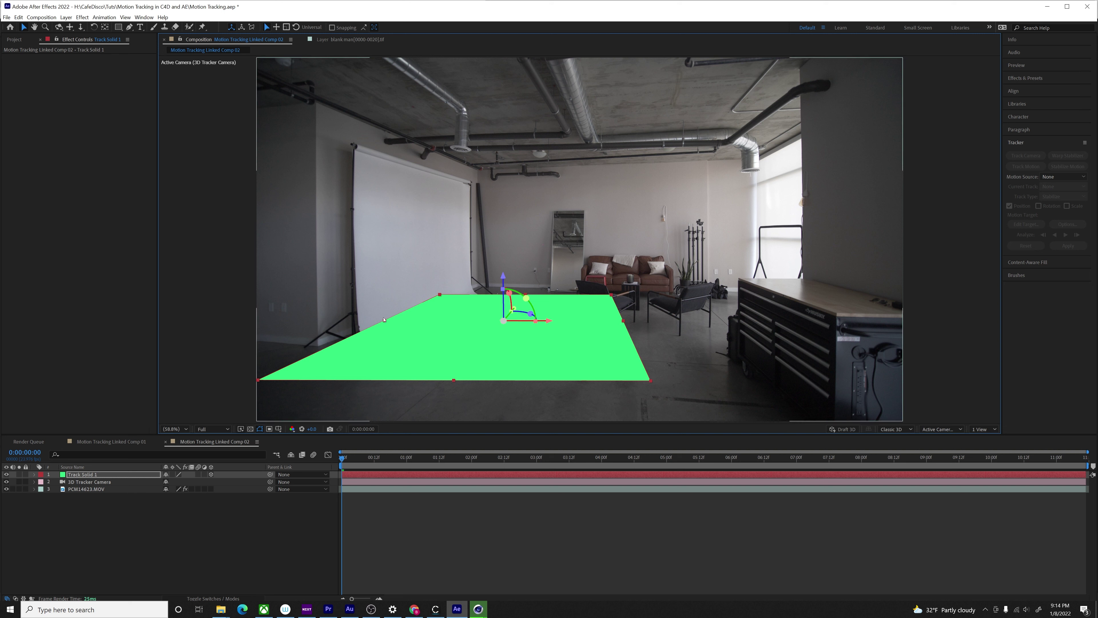
{"action": "mouse_move", "coordinate": [398, 321]}
{"action": "left_mouse_down"}
{"action": "mouse_move", "coordinate": [437, 322]}
{"action": "mouse_move", "coordinate": [414, 321]}
{"action": "left_mouse_up"}
{"action": "key", "text": "ctrl+z"}
{"action": "left_click_drag", "start_coordinate": [451, 389], "coordinate": [472, 356]}
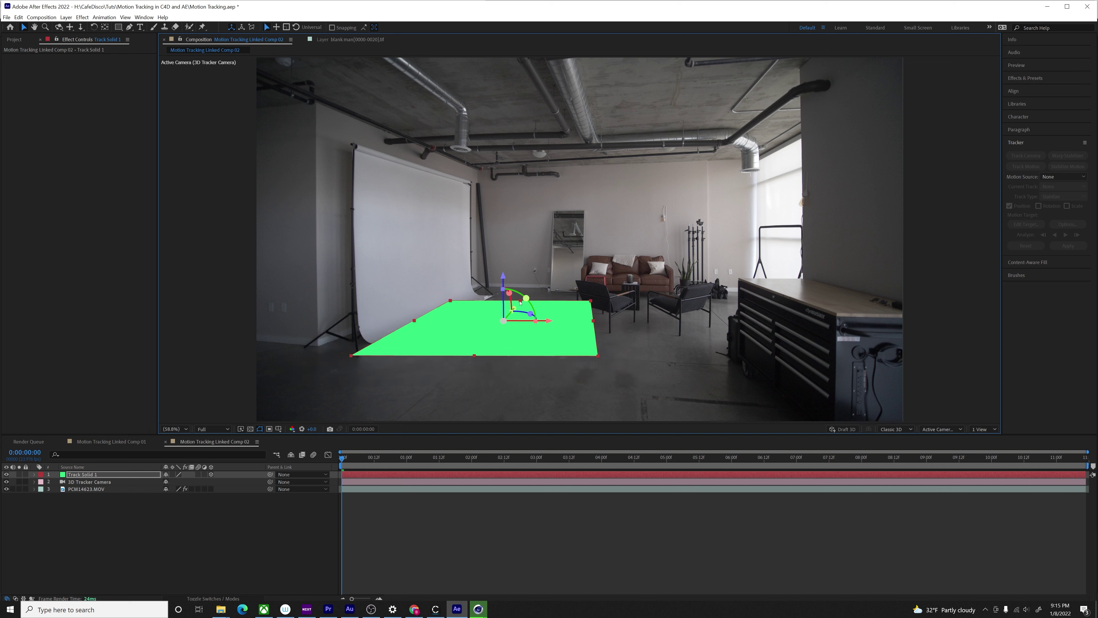
Rotate and slide the green solid so its edge lines up with the backdrop's base, and check the alignment through the clip.
{"action": "left_click_drag", "start_coordinate": [520, 303], "coordinate": [484, 339]}
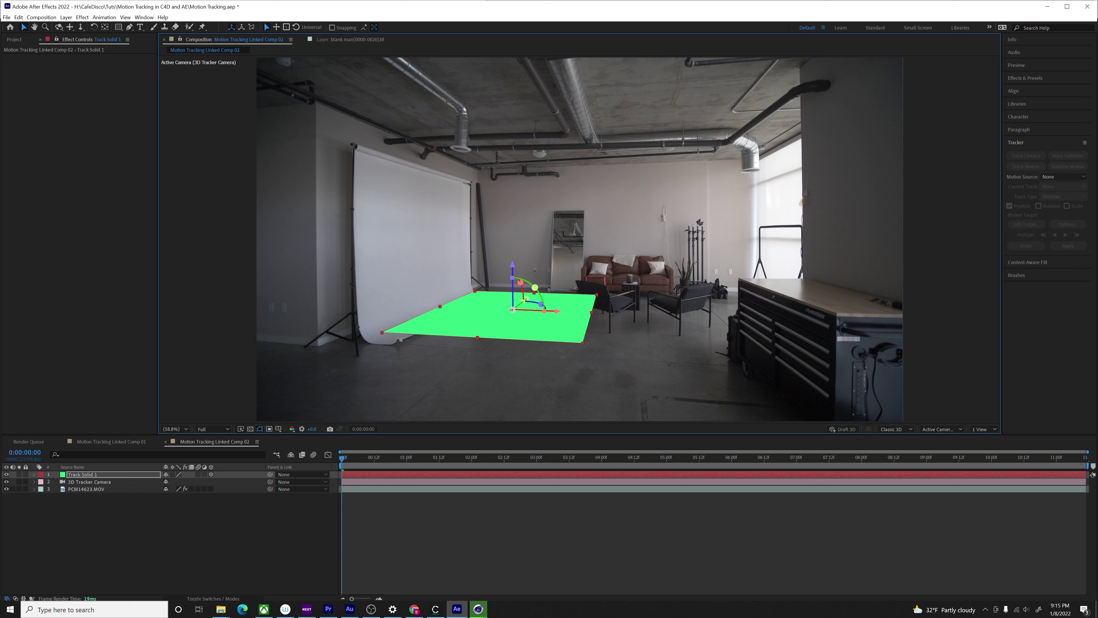
{"action": "left_click_drag", "start_coordinate": [526, 301], "coordinate": [520, 306]}
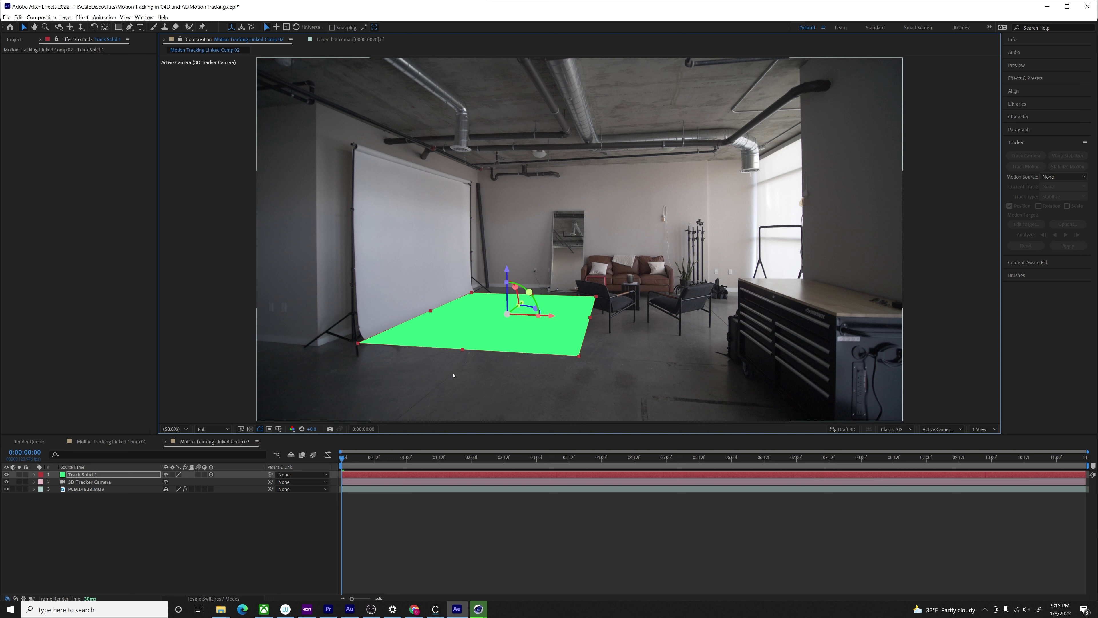
{"action": "left_click", "coordinate": [455, 459]}
{"action": "left_click_drag", "start_coordinate": [494, 466], "coordinate": [1095, 483]}
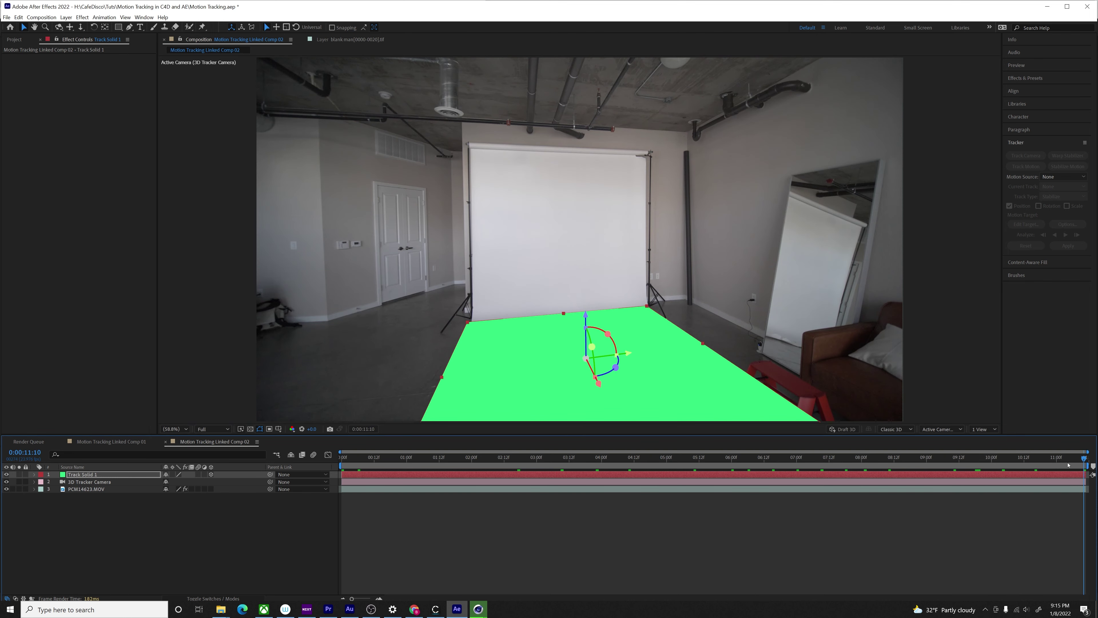
{"action": "key", "text": "Home"}
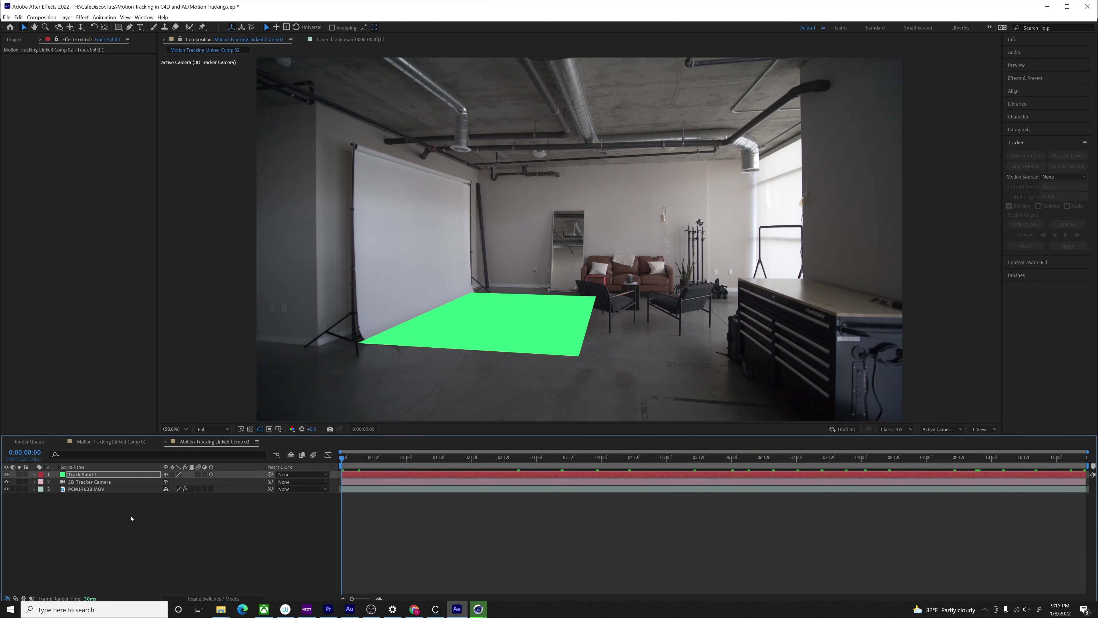
Select four camera track points along the backdrop's side stands on the PCM14623.MOV layer and create a solid from them.
{"action": "left_click", "coordinate": [93, 482]}
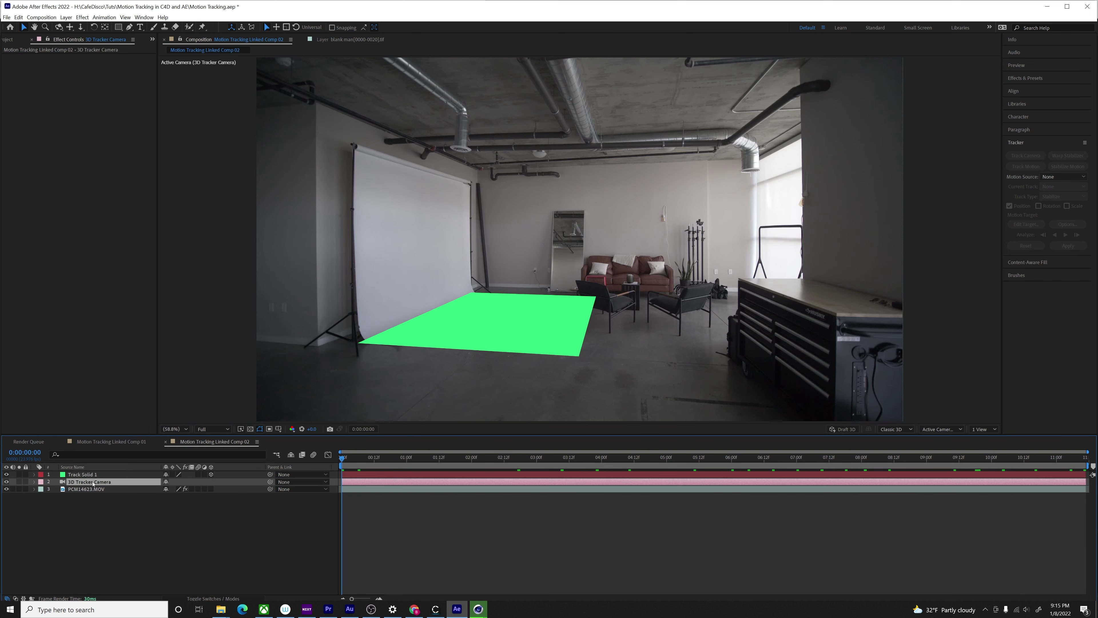
{"action": "left_click", "coordinate": [86, 488]}
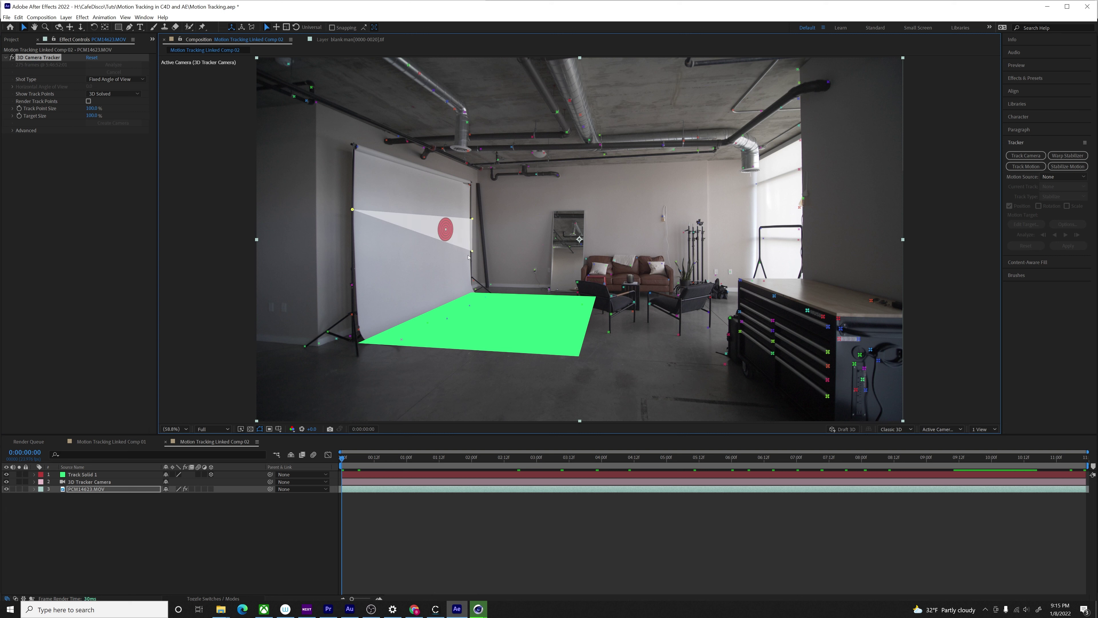
{"action": "right_click", "coordinate": [391, 245]}
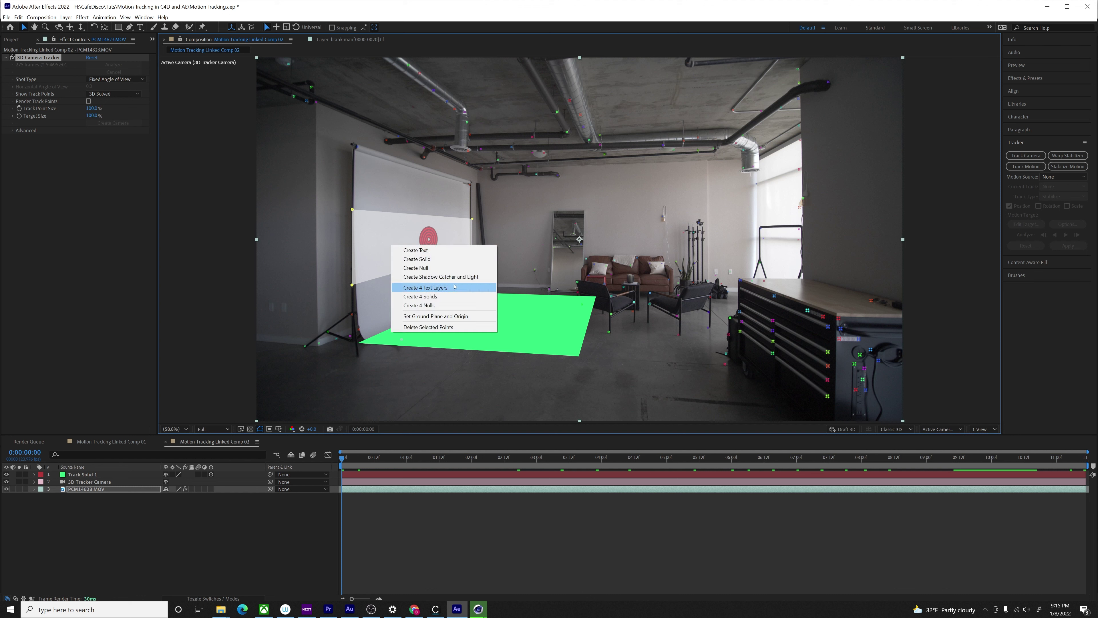
{"action": "left_click", "coordinate": [440, 258]}
Stretch the magenta track solid over the whole backdrop and lower it slightly to meet the green floor solid.
{"action": "left_click", "coordinate": [103, 509]}
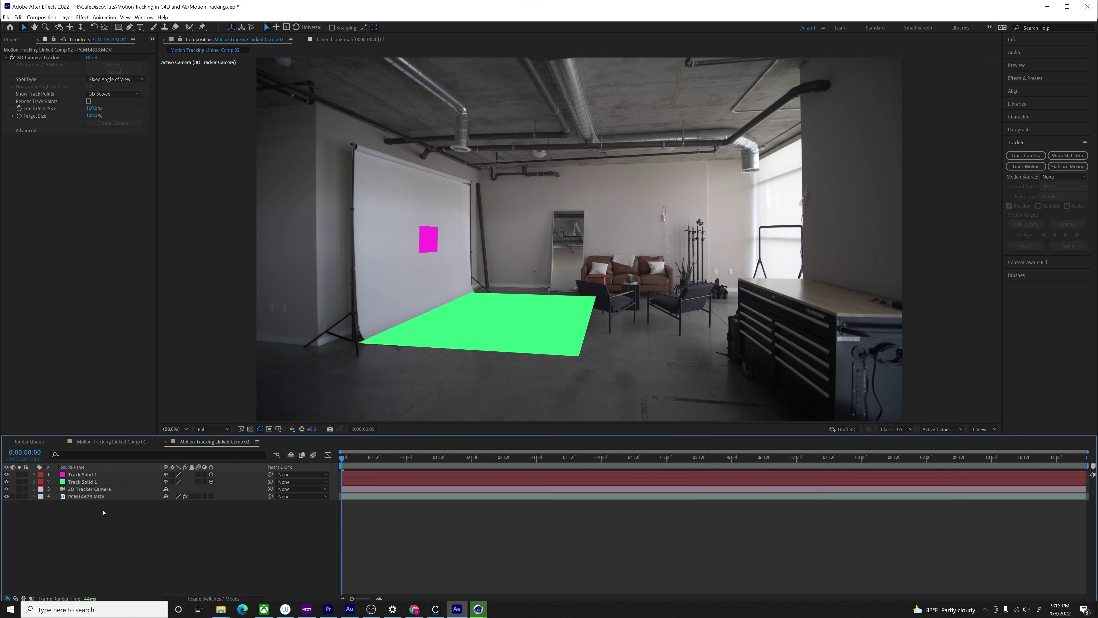
{"action": "left_click", "coordinate": [82, 474]}
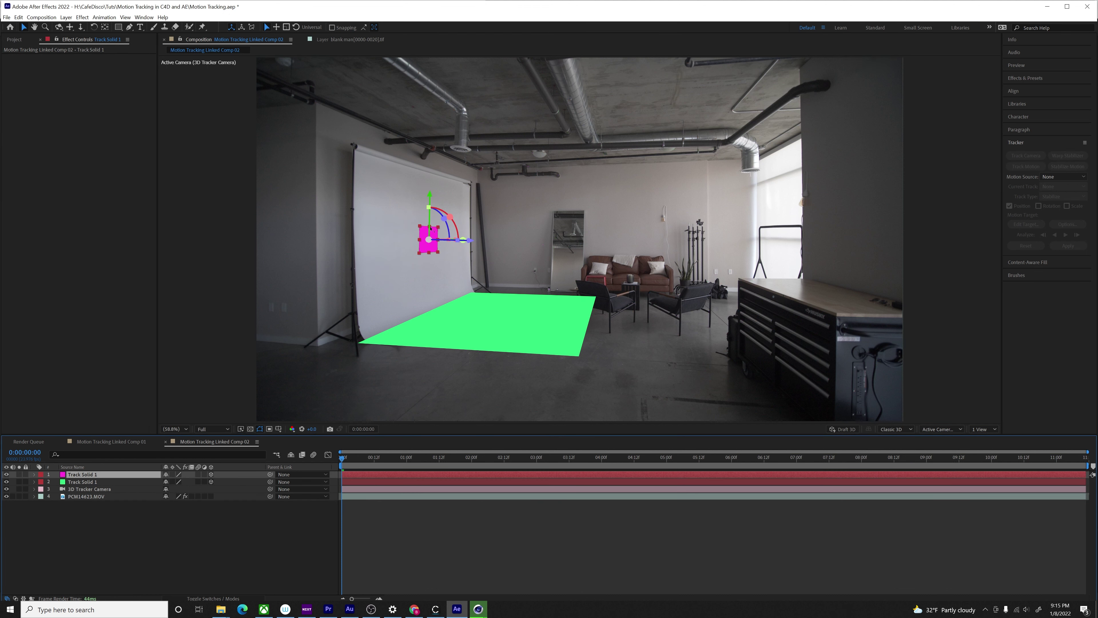
{"action": "left_click_drag", "start_coordinate": [430, 229], "coordinate": [430, 203]}
{"action": "key", "text": "ctrl+z"}
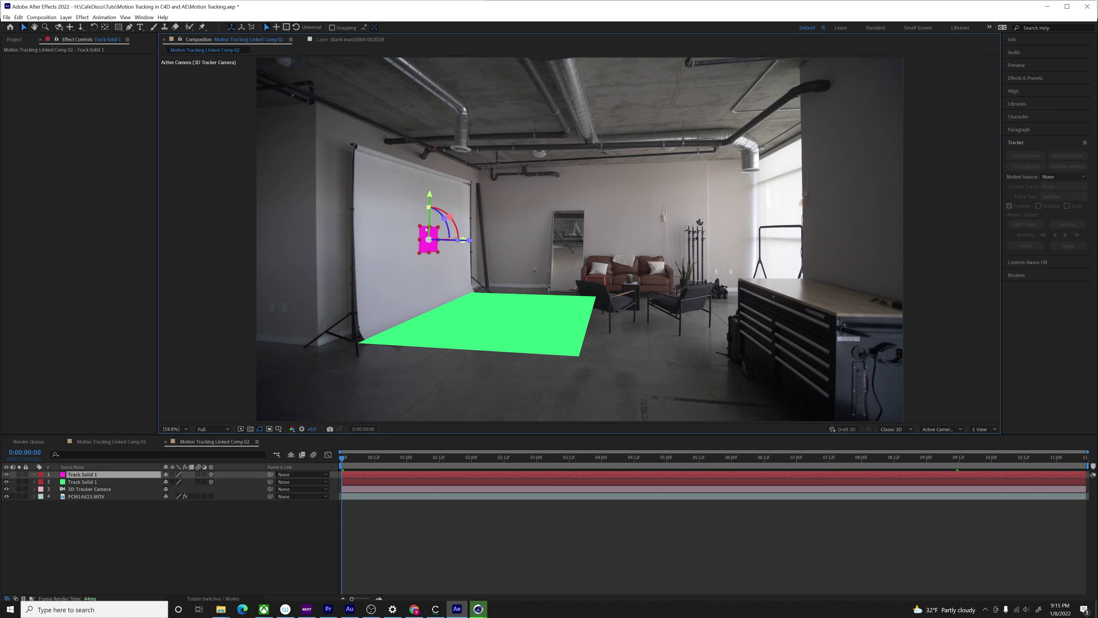
{"action": "left_click", "coordinate": [430, 258]}
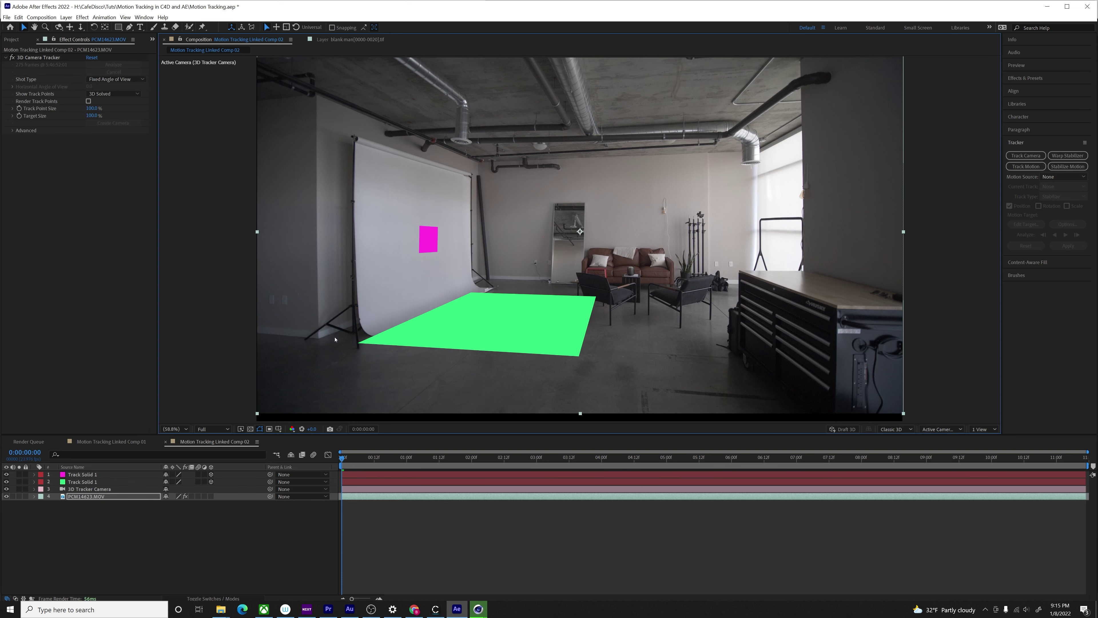
{"action": "left_click", "coordinate": [422, 255]}
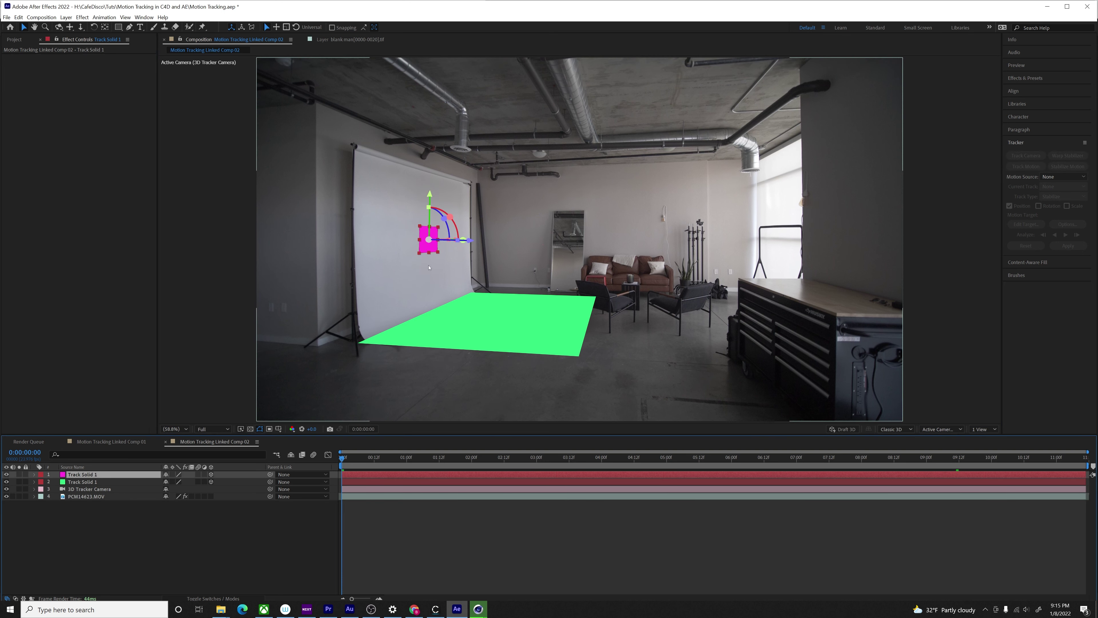
{"action": "left_click_drag", "start_coordinate": [430, 254], "coordinate": [430, 317]}
{"action": "left_click_drag", "start_coordinate": [419, 254], "coordinate": [355, 268]}
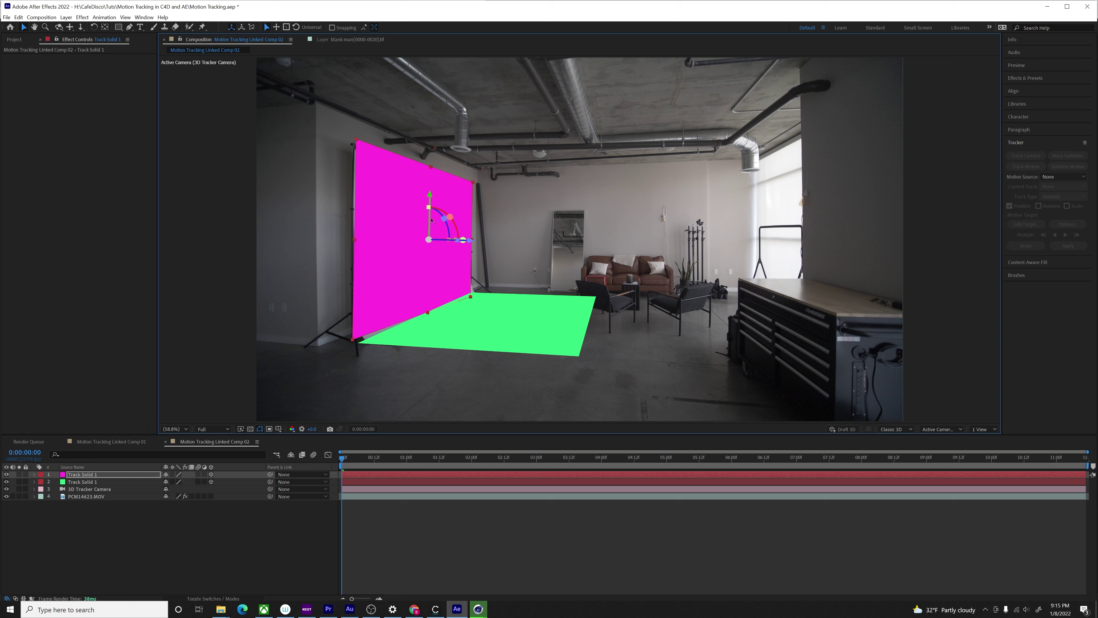
{"action": "left_click_drag", "start_coordinate": [431, 219], "coordinate": [431, 223]}
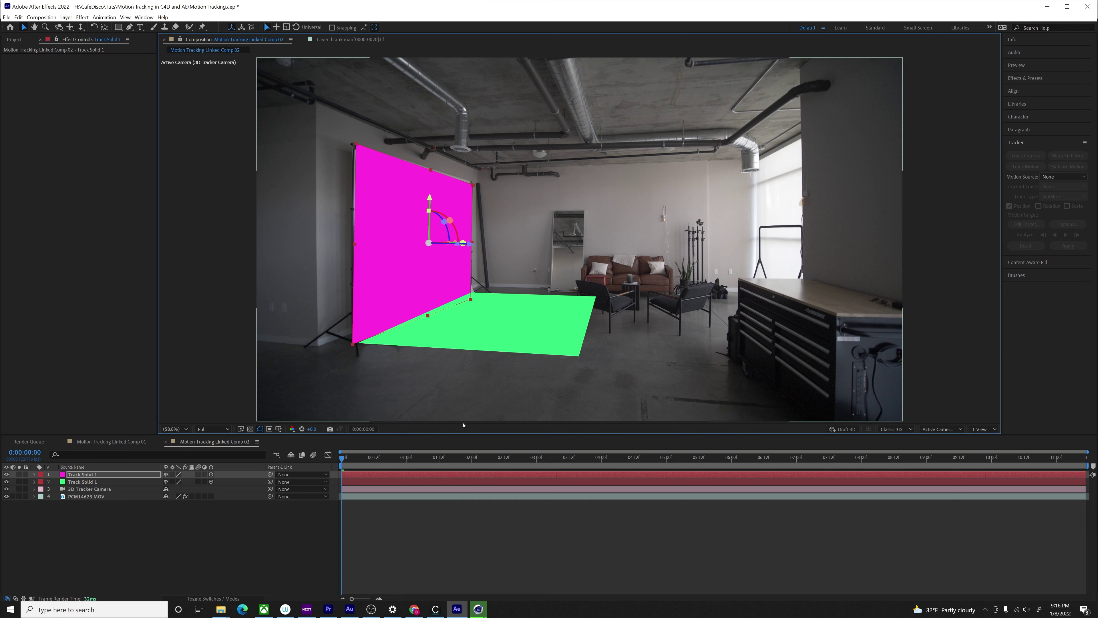
{"action": "left_click_drag", "start_coordinate": [358, 458], "coordinate": [256, 461]}
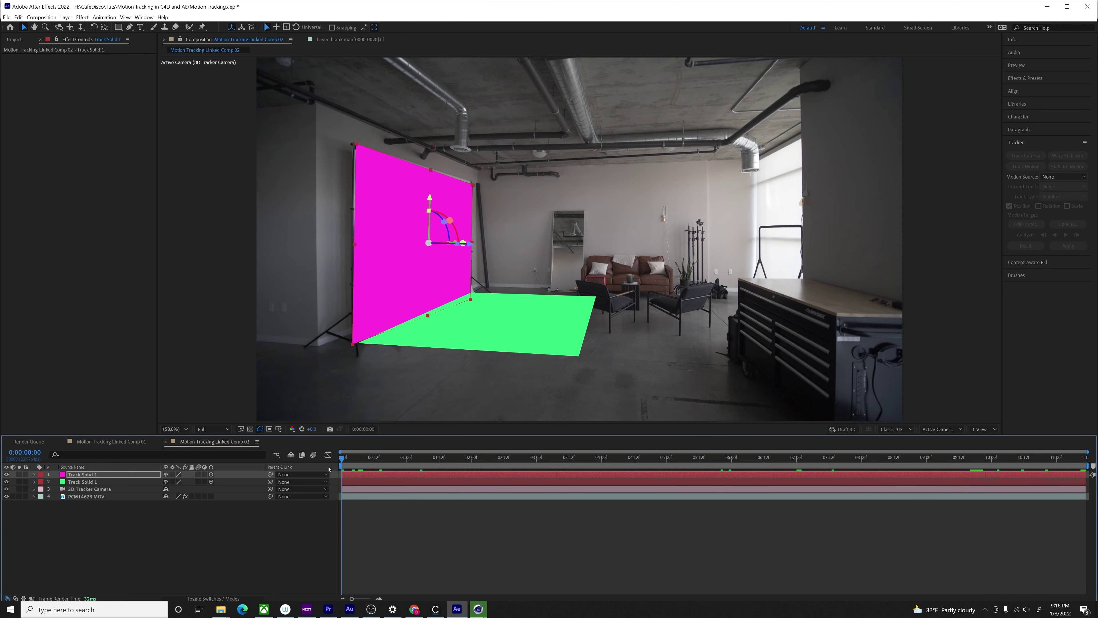
Save the project and export the tracked composition with the Maxon Cinema 4D Exporter as MotionTrackEZ.
{"action": "left_click", "coordinate": [227, 519]}
{"action": "key", "text": "ctrl+s"}
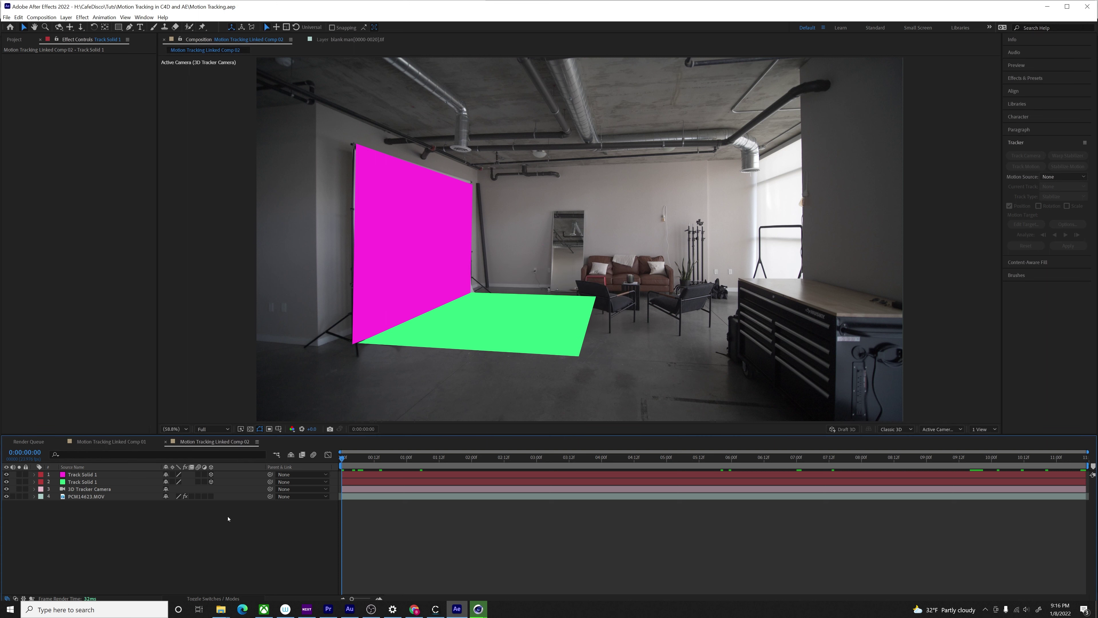
{"action": "left_click", "coordinate": [7, 17]}
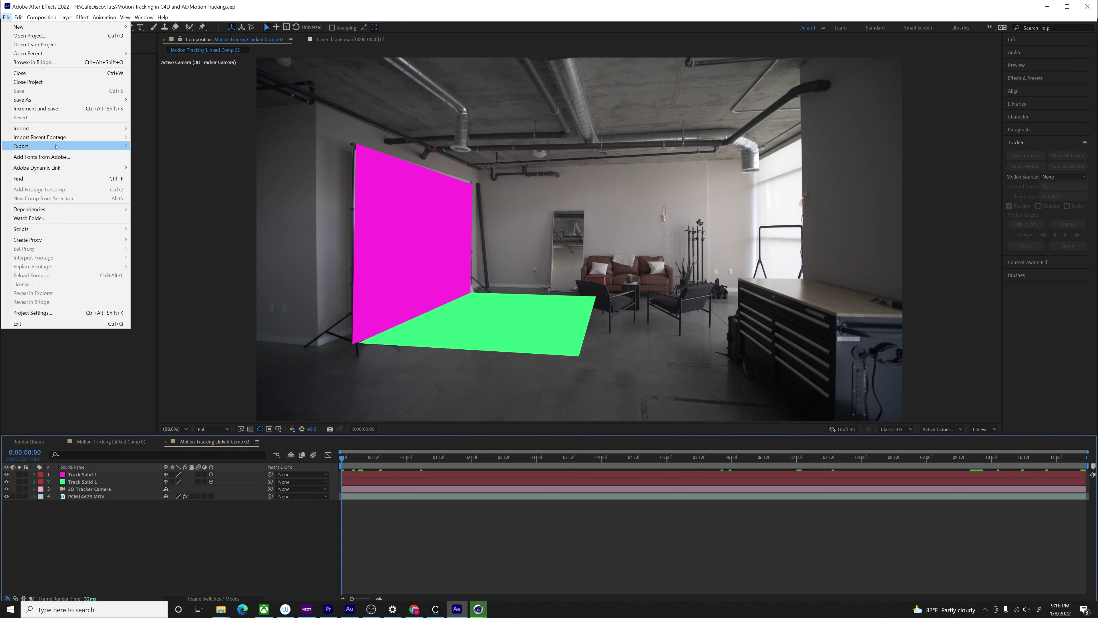
{"action": "mouse_move", "coordinate": [56, 146]}
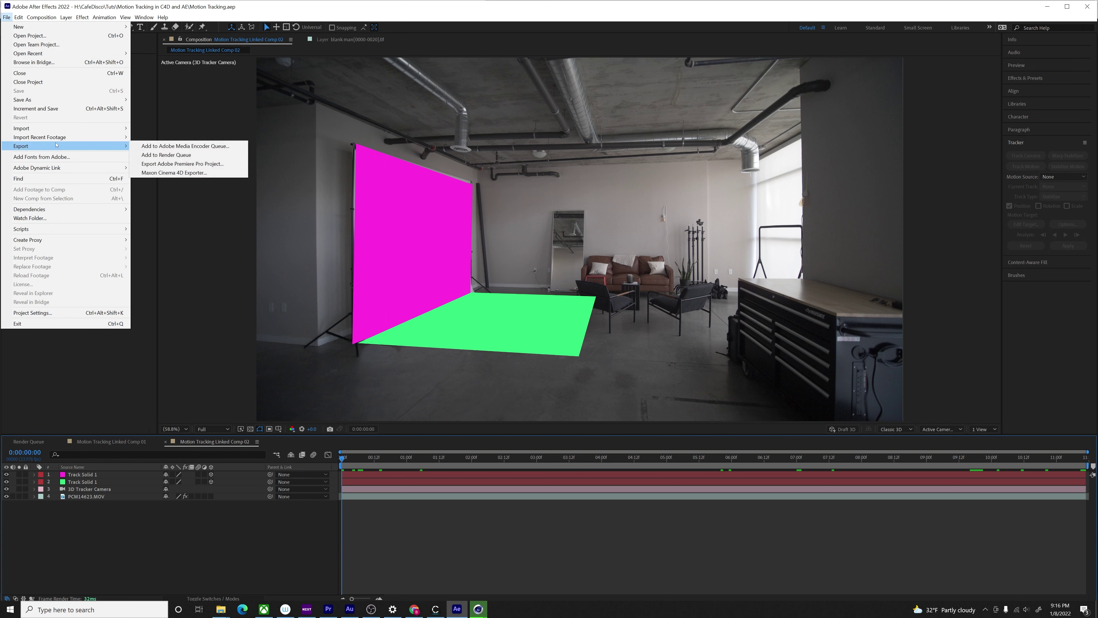
{"action": "left_click", "coordinate": [224, 177]}
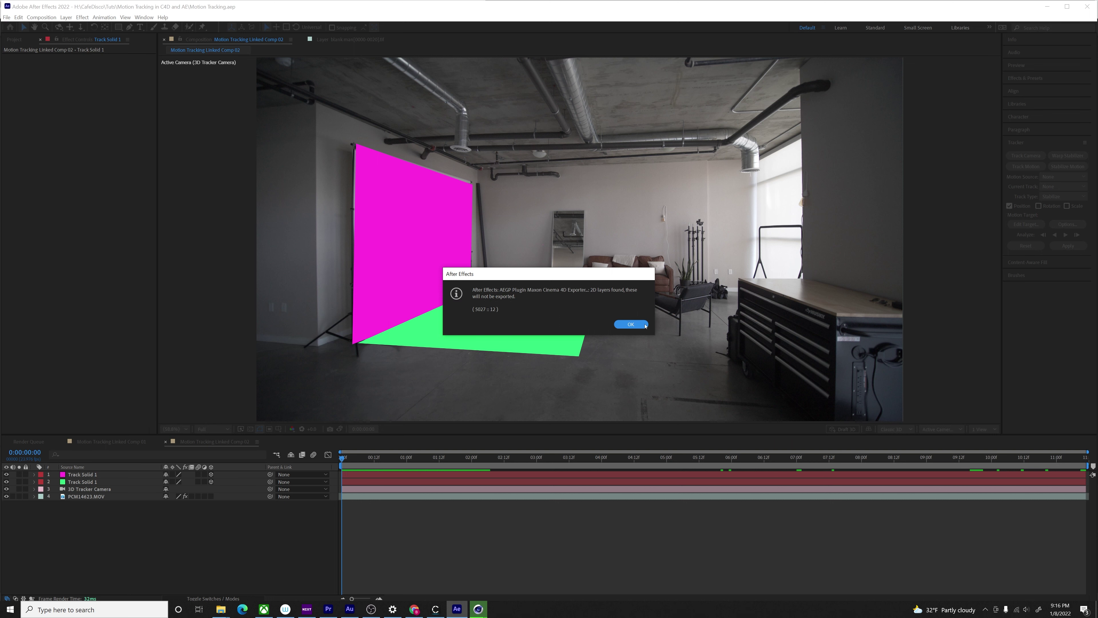
{"action": "left_click", "coordinate": [630, 324]}
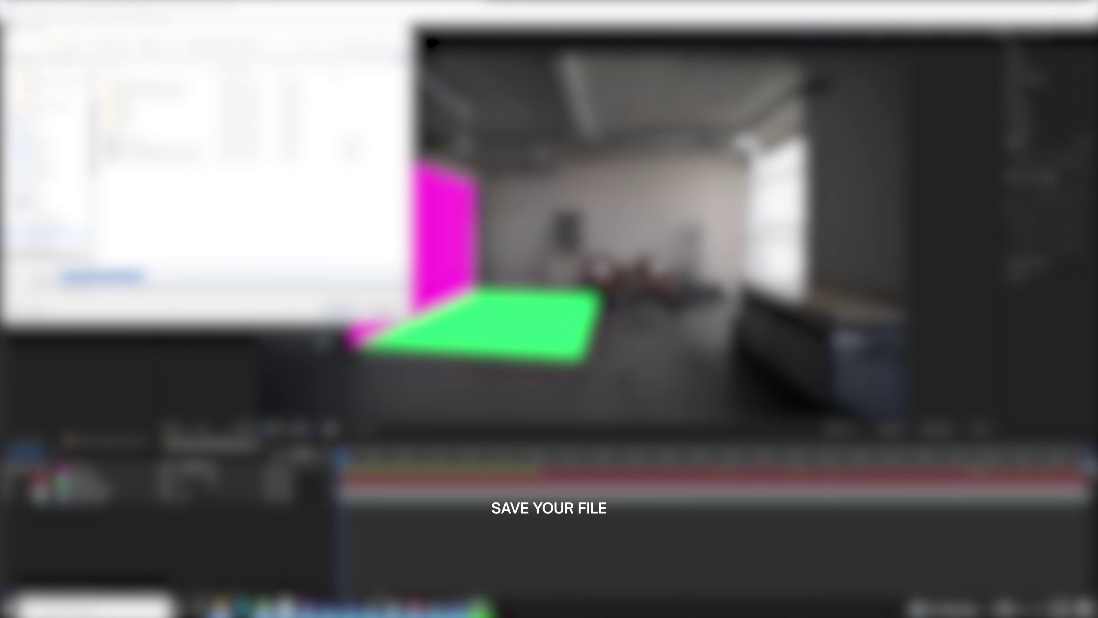
{"action": "type", "text": "c"}
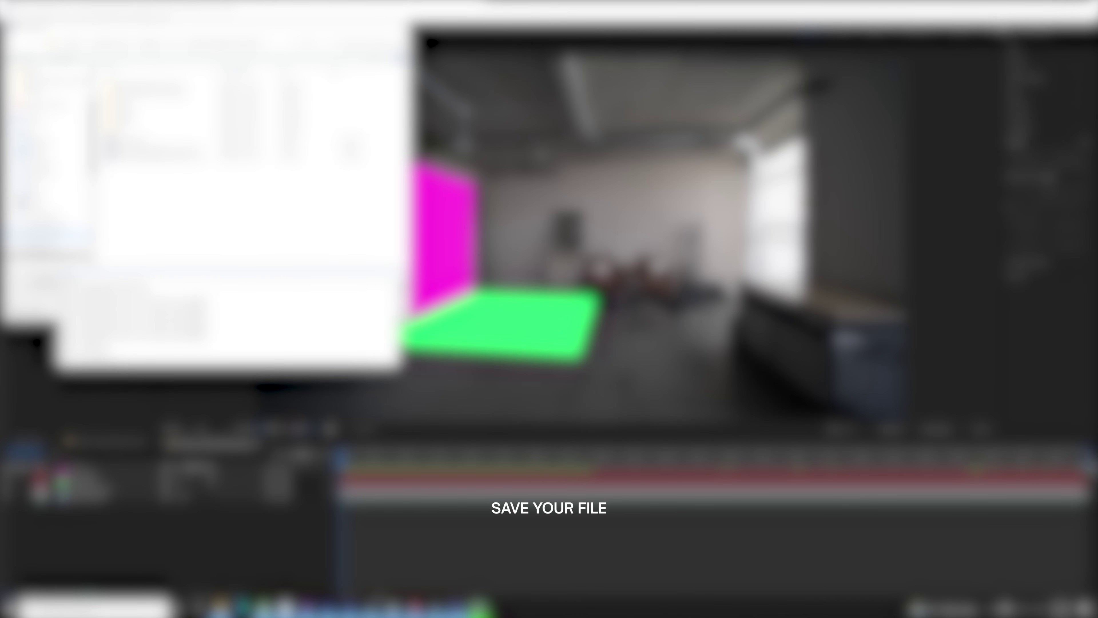
{"action": "type", "text": "amera"}
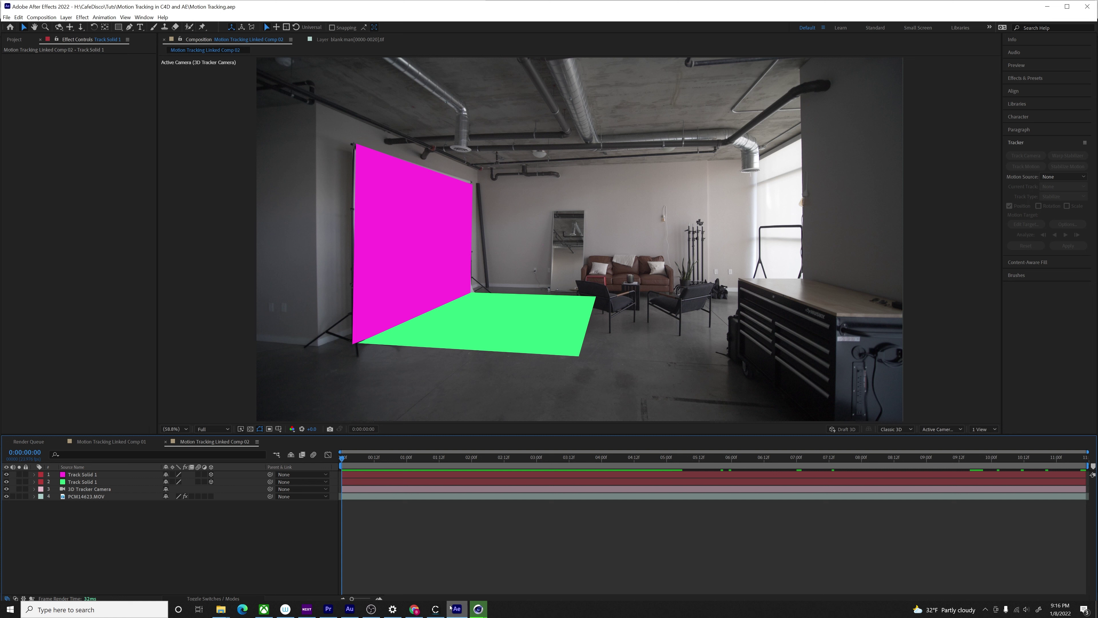
Switch to the Cinema 4D main window and close its Render Settings and Render Queue windows.
{"action": "mouse_move", "coordinate": [480, 609]}
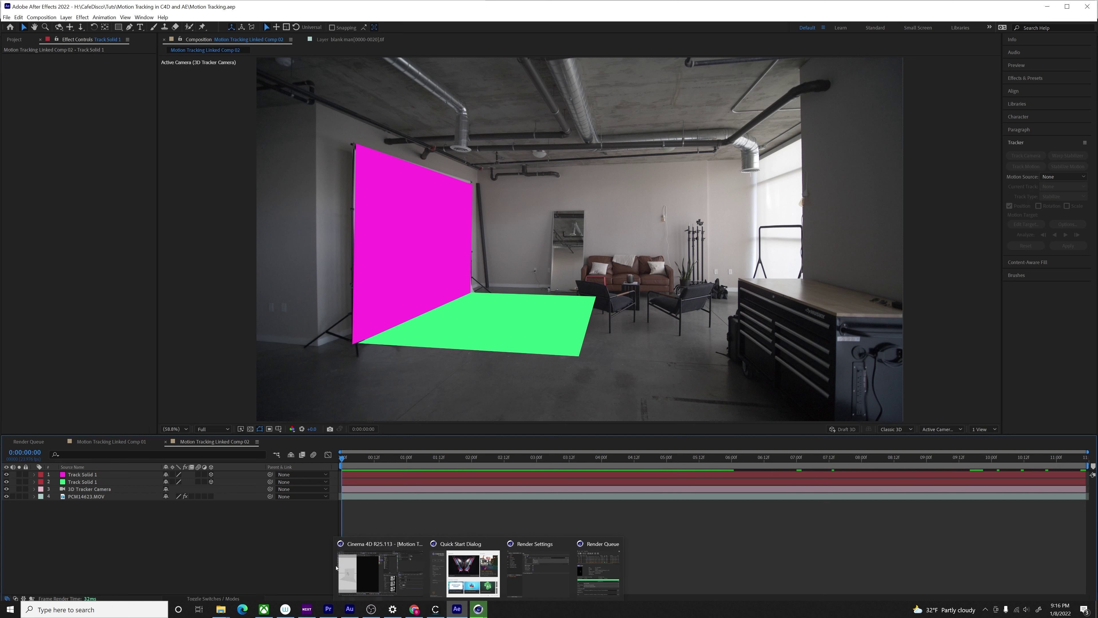
{"action": "left_click", "coordinate": [356, 568]}
{"action": "left_click", "coordinate": [288, 160]}
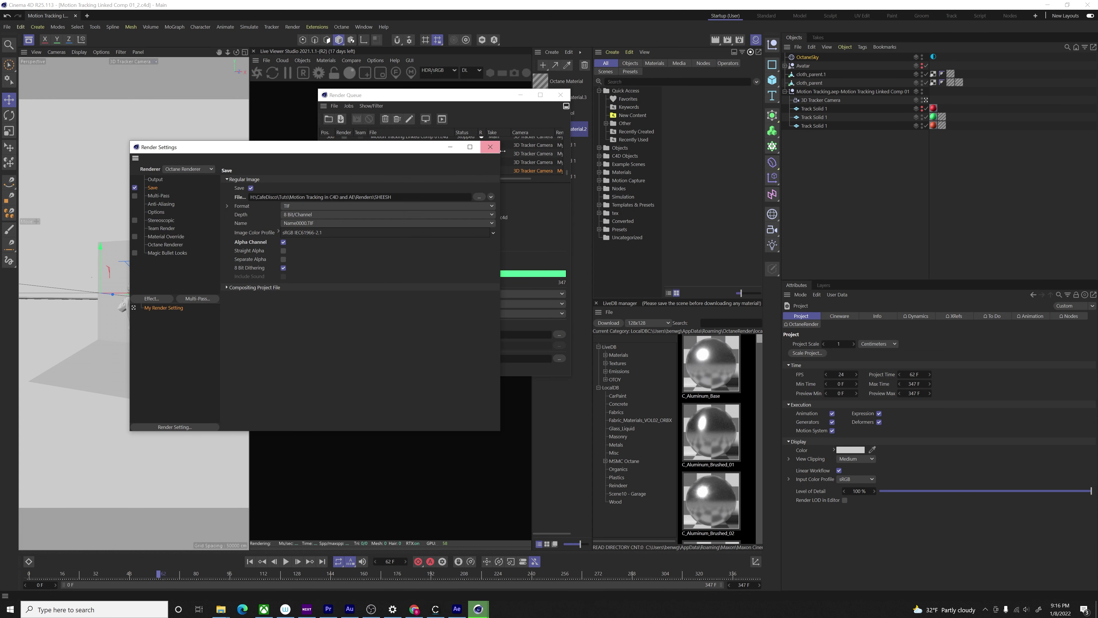
{"action": "left_click", "coordinate": [493, 147]}
{"action": "left_click", "coordinate": [560, 94]}
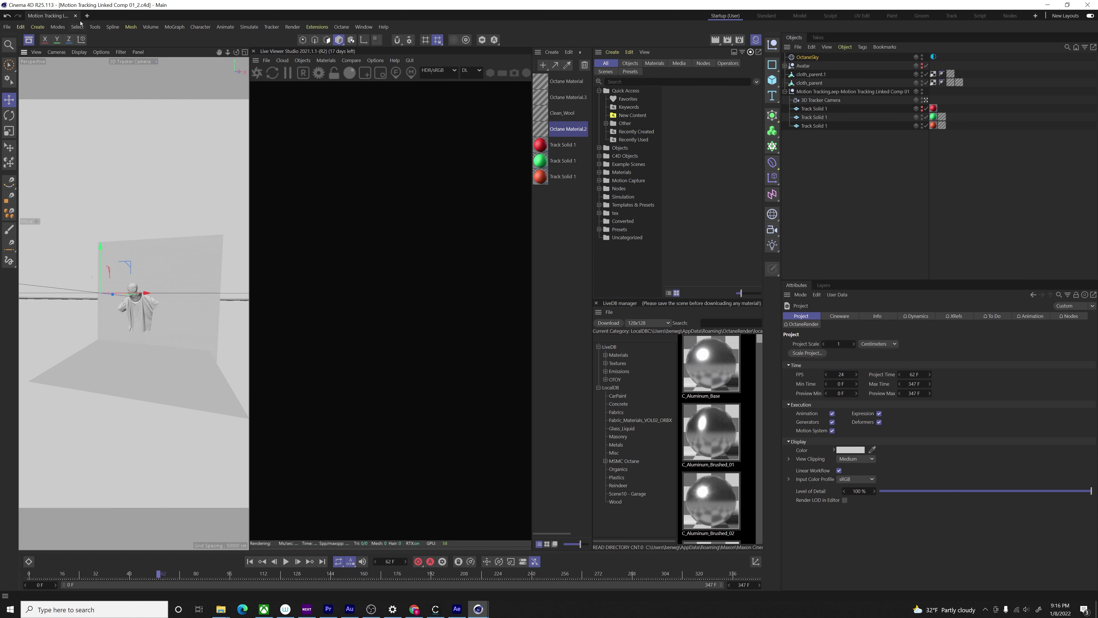
Open MotionTrackEZ.c4d and scrub the start of the timeline to check the tracked camera, stopping at frame 9.
{"action": "left_click", "coordinate": [7, 27]}
{"action": "left_click", "coordinate": [17, 51]}
{"action": "left_click", "coordinate": [251, 223]}
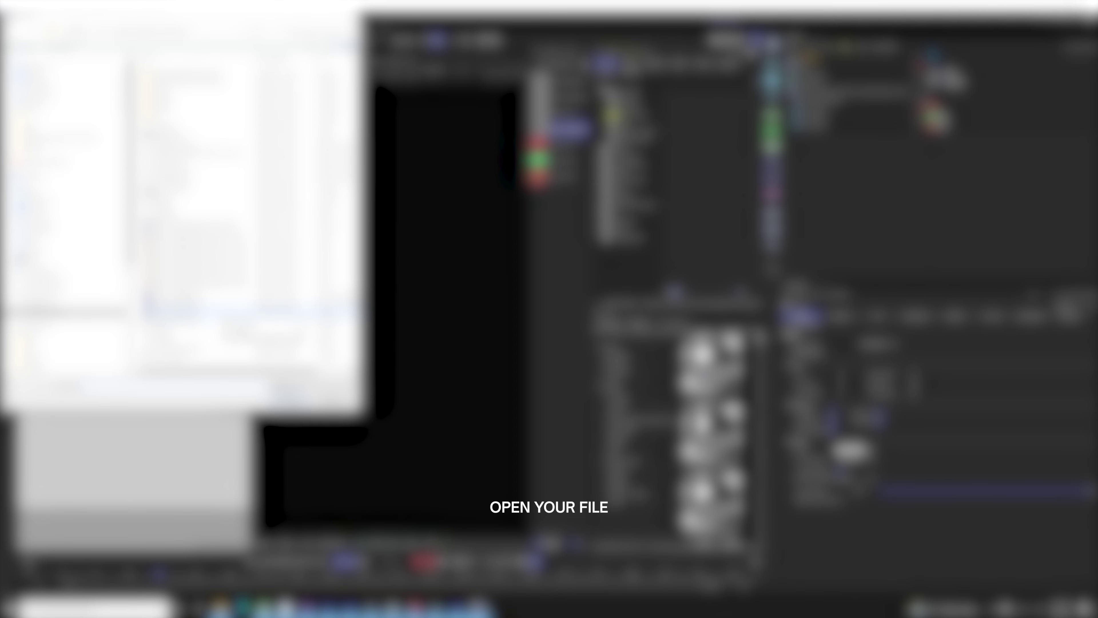
{"action": "left_click", "coordinate": [270, 312]}
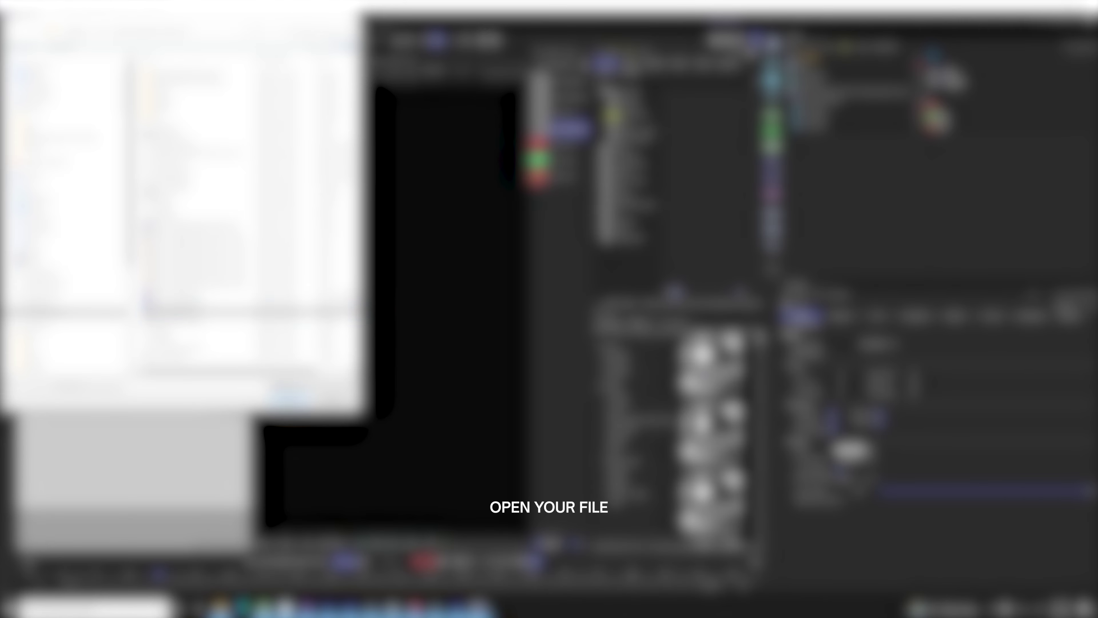
{"action": "left_click", "coordinate": [297, 401]}
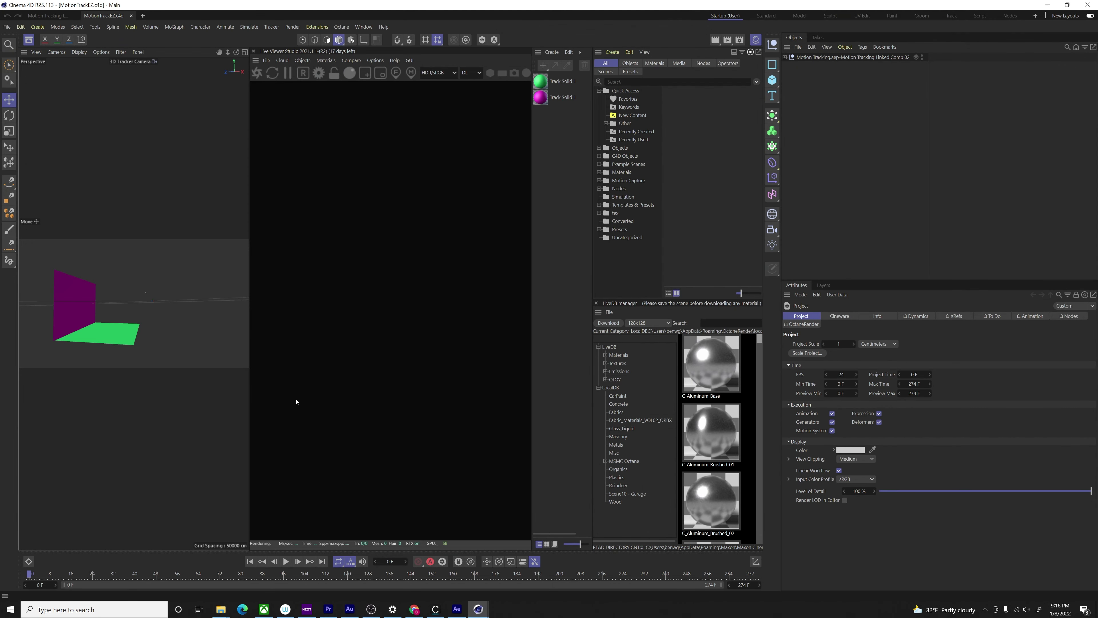
{"action": "left_click_drag", "start_coordinate": [124, 573], "coordinate": [179, 534]}
{"action": "left_click", "coordinate": [52, 574]}
Merge the OBJ statue model from the 3D assets folder into the scene, accepting the current OBJ import settings.
{"action": "left_click", "coordinate": [797, 46]}
{"action": "left_click", "coordinate": [819, 60]}
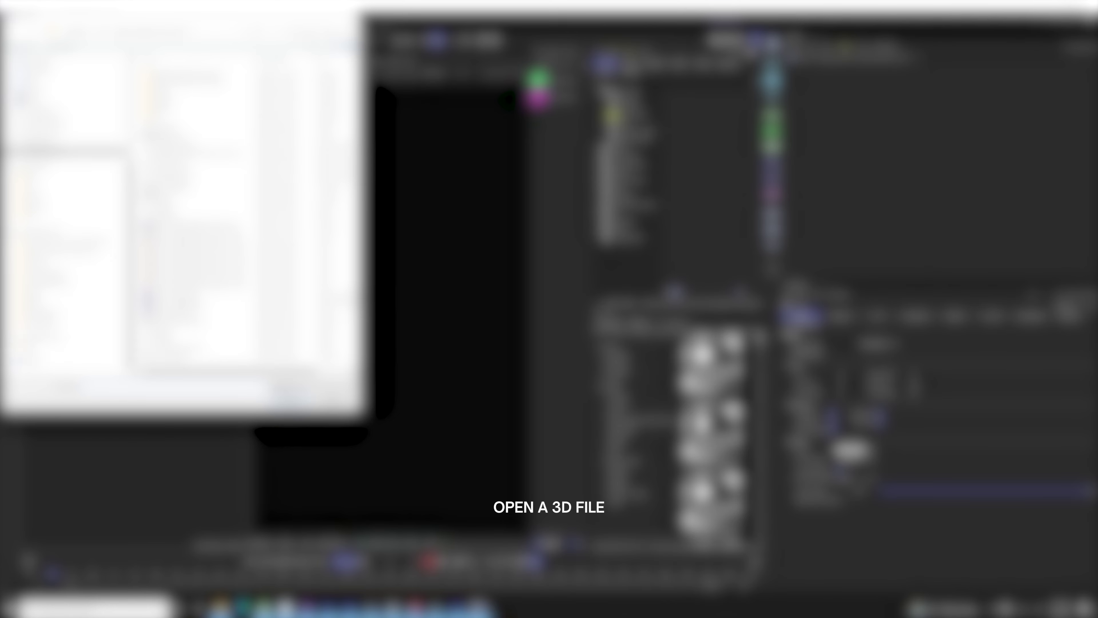
{"action": "scroll", "coordinate": [64, 238], "scroll_direction": "up", "scroll_amount": 1}
{"action": "left_click", "coordinate": [65, 230]}
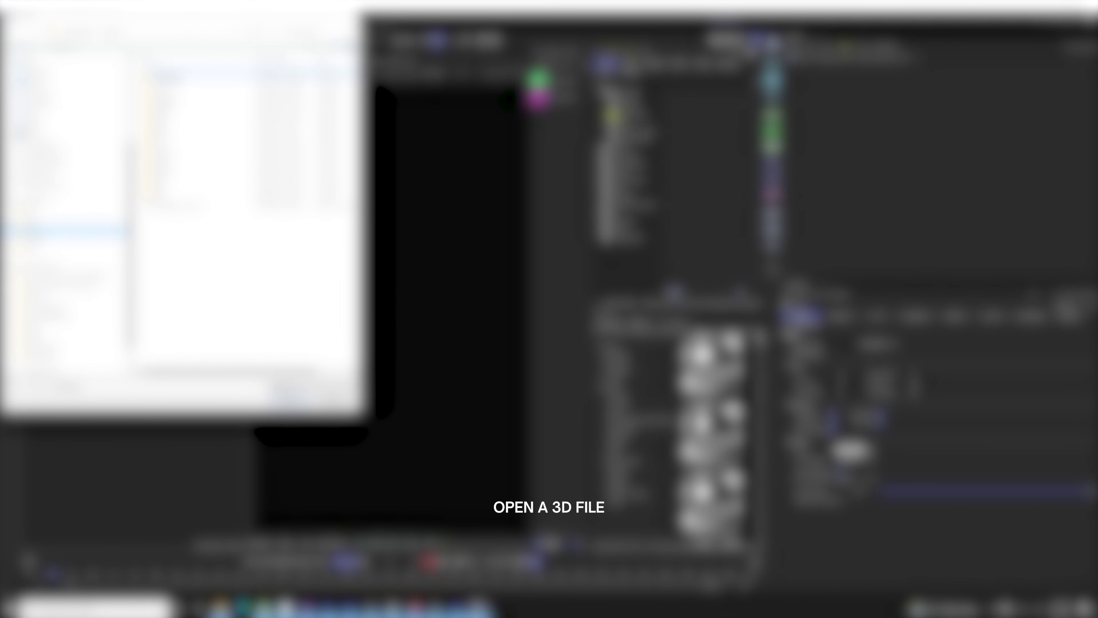
{"action": "double_click", "coordinate": [173, 81]}
{"action": "left_click_drag", "start_coordinate": [181, 11], "coordinate": [871, 72]}
{"action": "left_click", "coordinate": [934, 222]}
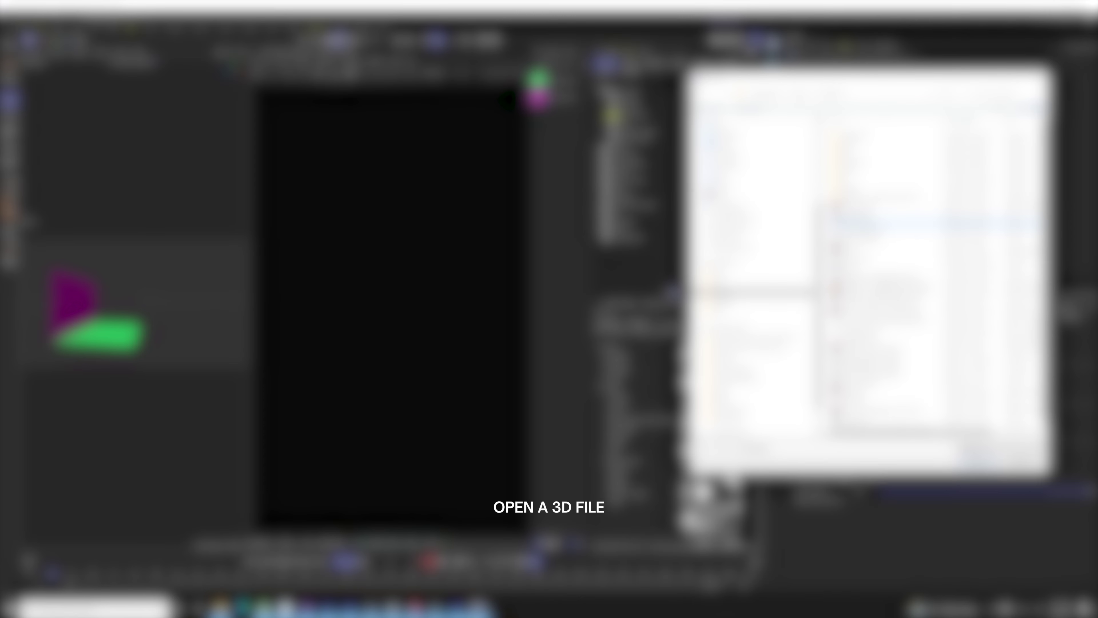
{"action": "left_click", "coordinate": [934, 302]}
{"action": "left_click", "coordinate": [933, 287]}
{"action": "left_click", "coordinate": [933, 288]}
{"action": "left_click", "coordinate": [934, 281]}
{"action": "left_click", "coordinate": [934, 273]}
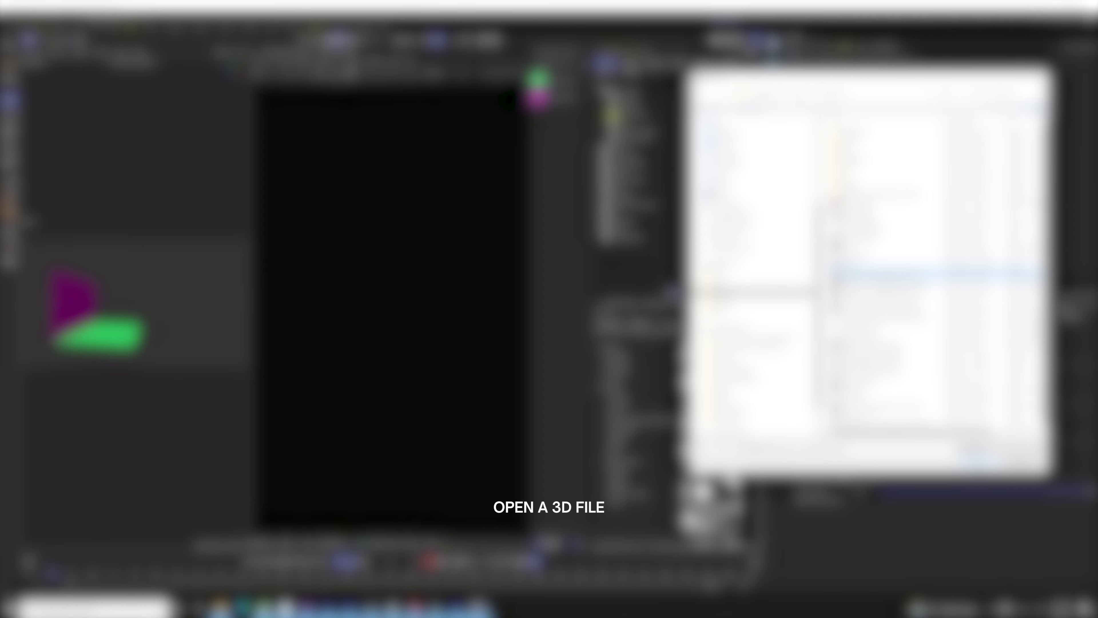
{"action": "left_click", "coordinate": [975, 461]}
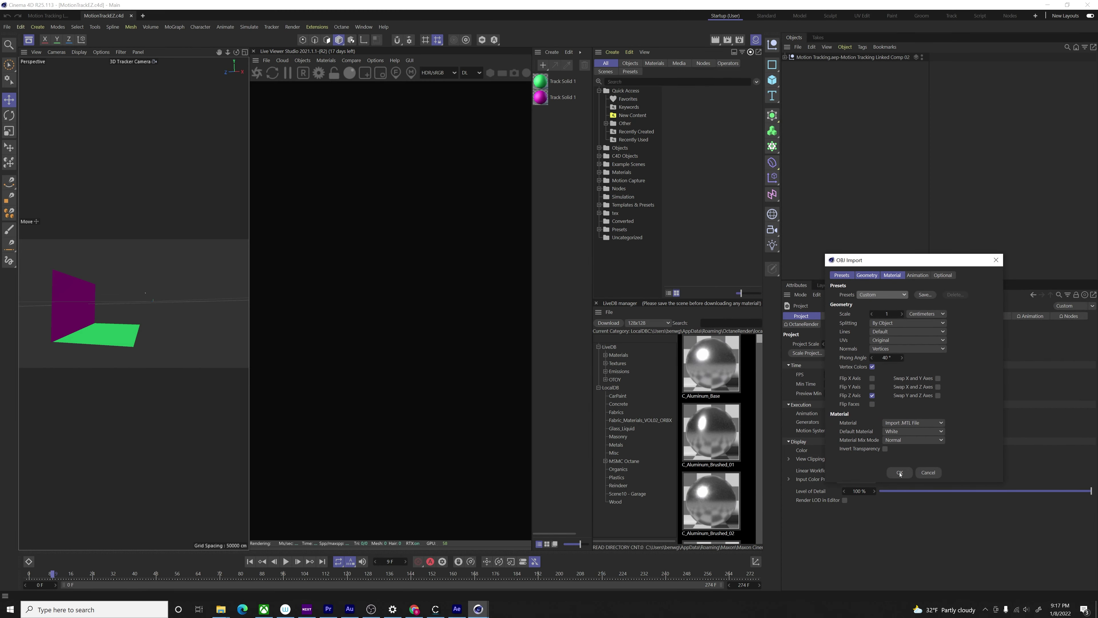
{"action": "left_click", "coordinate": [899, 472]}
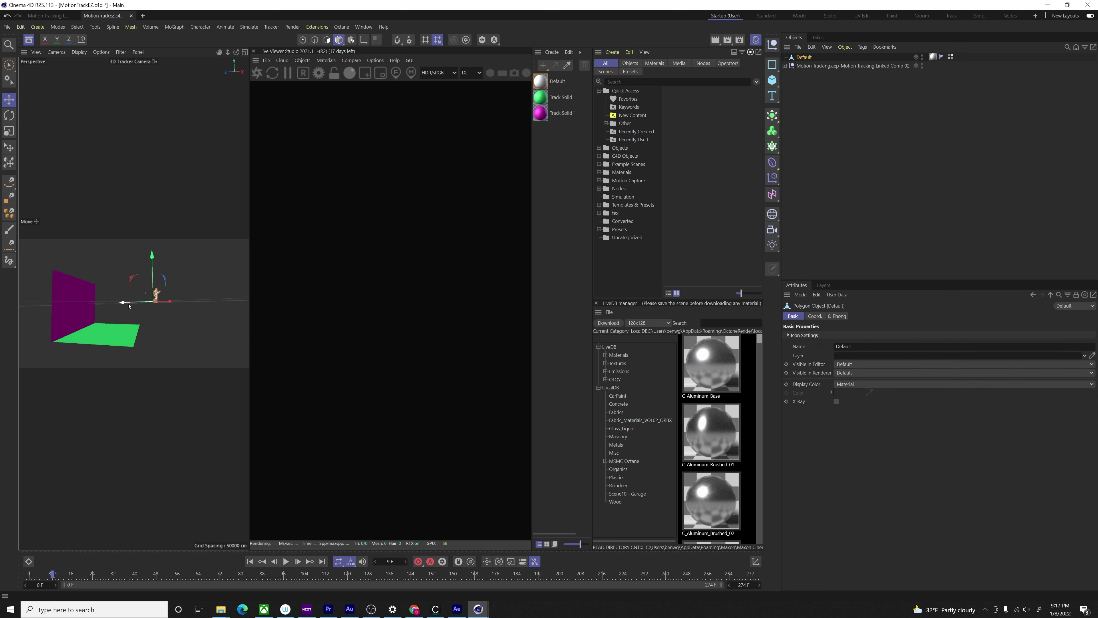
Use the Place tool to set the imported statue on the green floor solid in front of the magenta backdrop.
{"action": "left_click", "coordinate": [9, 147]}
{"action": "left_click", "coordinate": [111, 327]}
{"action": "left_click_drag", "start_coordinate": [111, 328], "coordinate": [97, 333]}
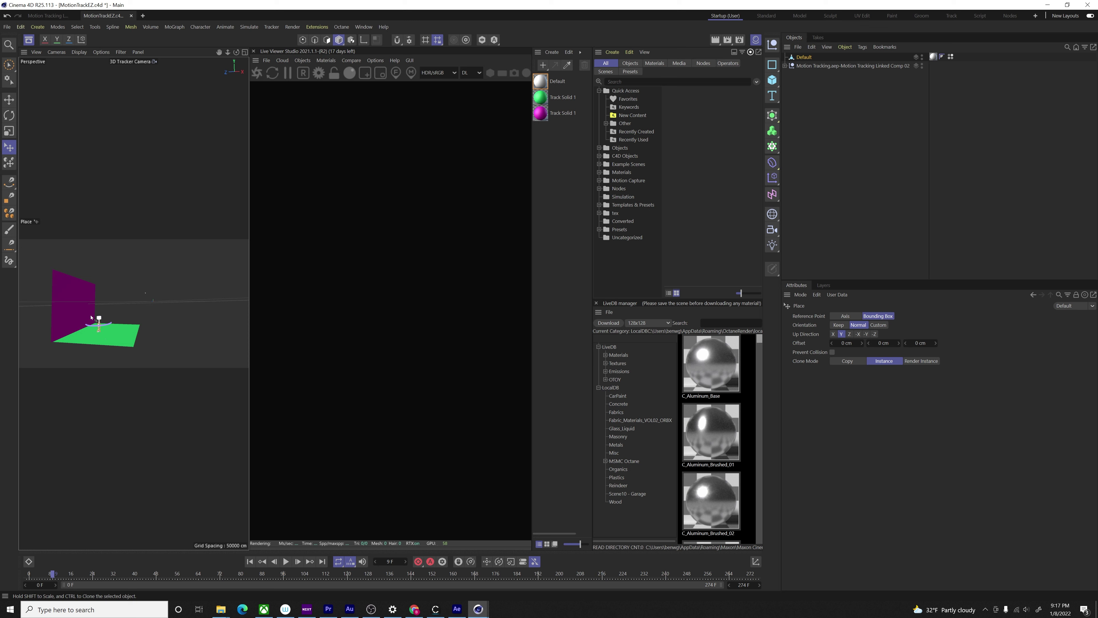
Scale the Default statue object up to suit the backdrop's height and reposition it on the green floor solid.
{"action": "left_click", "coordinate": [806, 57]}
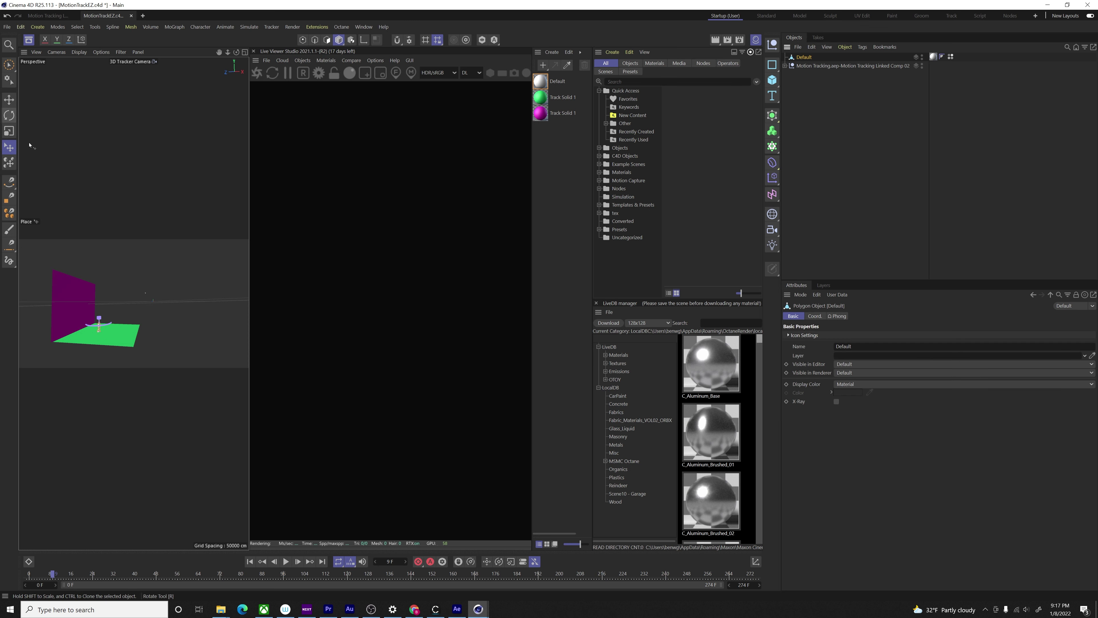
{"action": "key", "text": "t"}
{"action": "left_click_drag", "start_coordinate": [208, 266], "coordinate": [476, 82]}
{"action": "left_click_drag", "start_coordinate": [312, 177], "coordinate": [181, 338]}
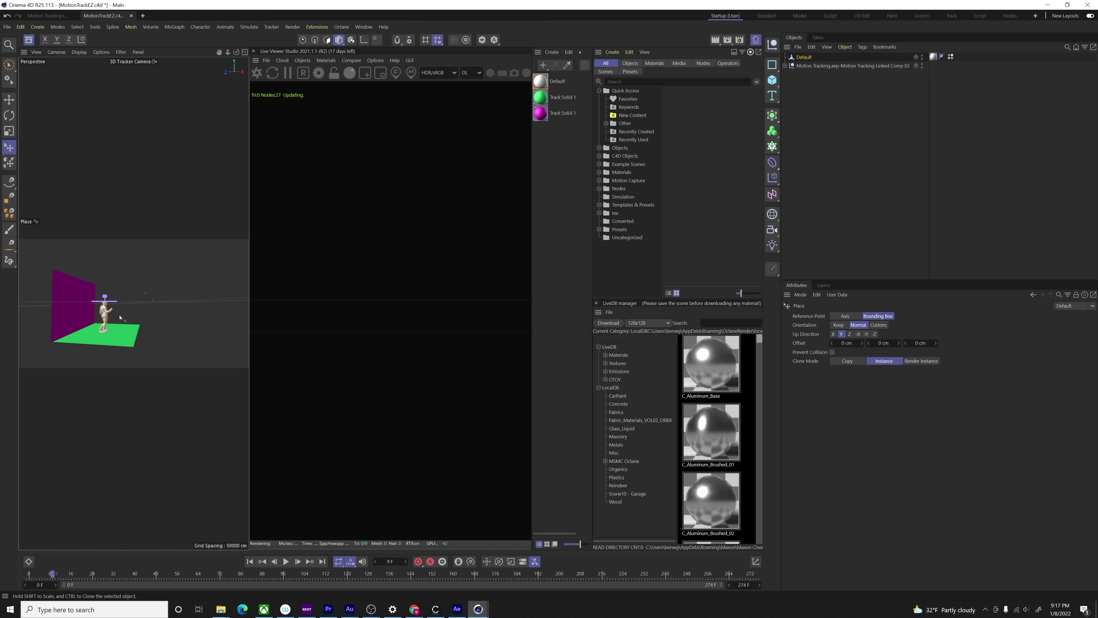
{"action": "key", "text": "t"}
{"action": "left_click_drag", "start_coordinate": [217, 249], "coordinate": [234, 248]}
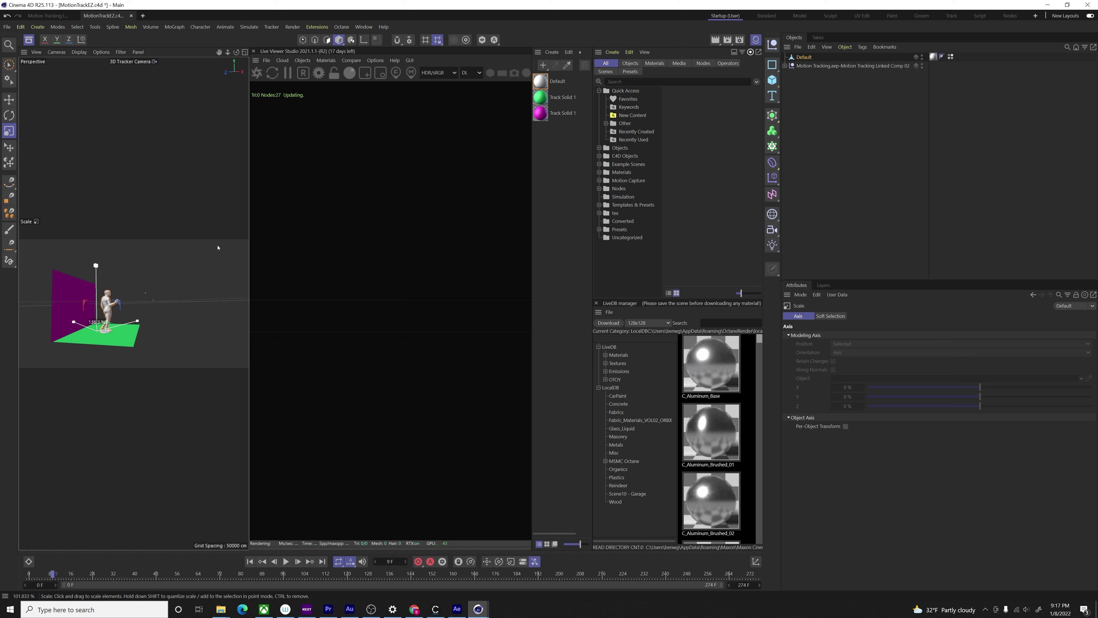
{"action": "key", "text": "t"}
{"action": "left_click_drag", "start_coordinate": [123, 314], "coordinate": [108, 323]}
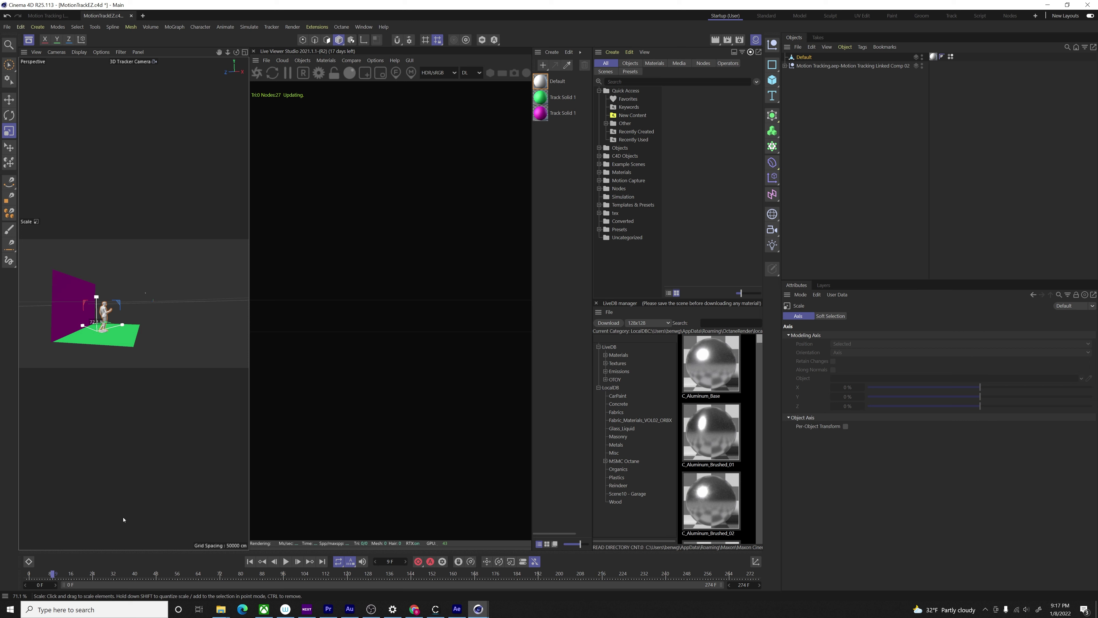
At frame 267, adjust the statue's placement on the floor solid, and scrub back to frame 140 to check it.
{"action": "left_click_drag", "start_coordinate": [71, 574], "coordinate": [716, 556]}
{"action": "key", "text": "r"}
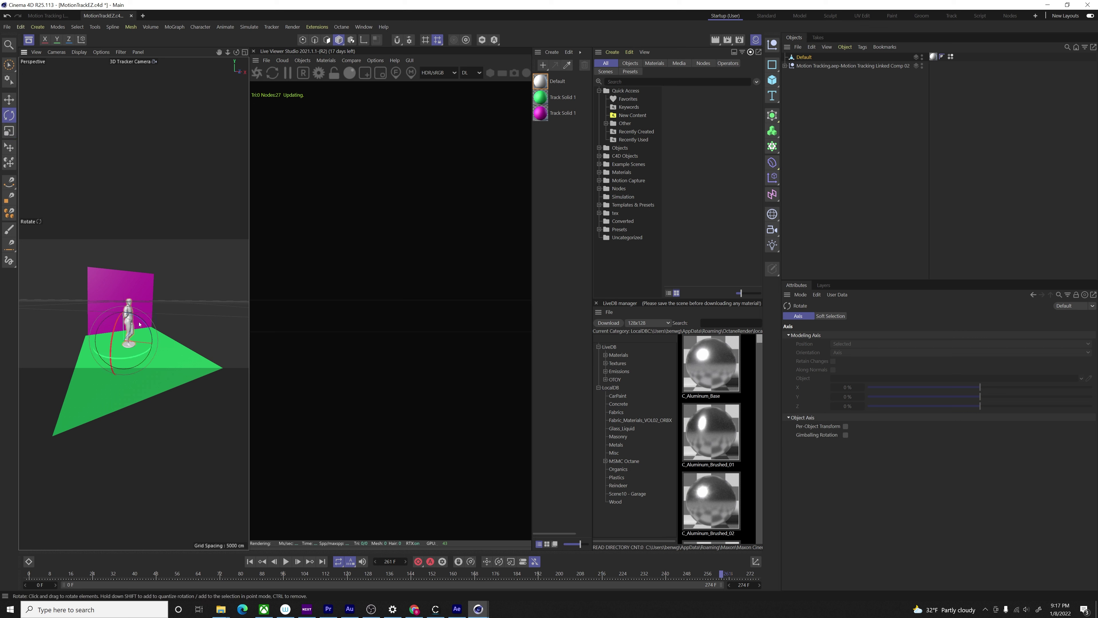
{"action": "left_click", "coordinate": [6, 146]}
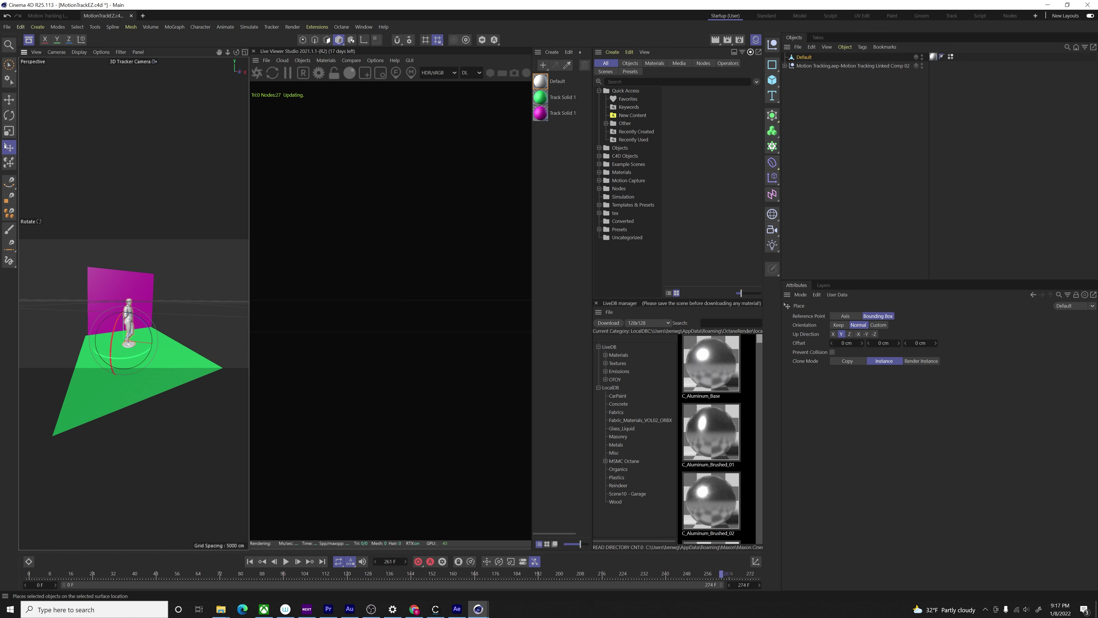
{"action": "mouse_move", "coordinate": [129, 345]}
{"action": "left_mouse_down"}
{"action": "mouse_move", "coordinate": [117, 347]}
{"action": "mouse_move", "coordinate": [139, 344]}
{"action": "mouse_move", "coordinate": [128, 346]}
{"action": "left_mouse_up"}
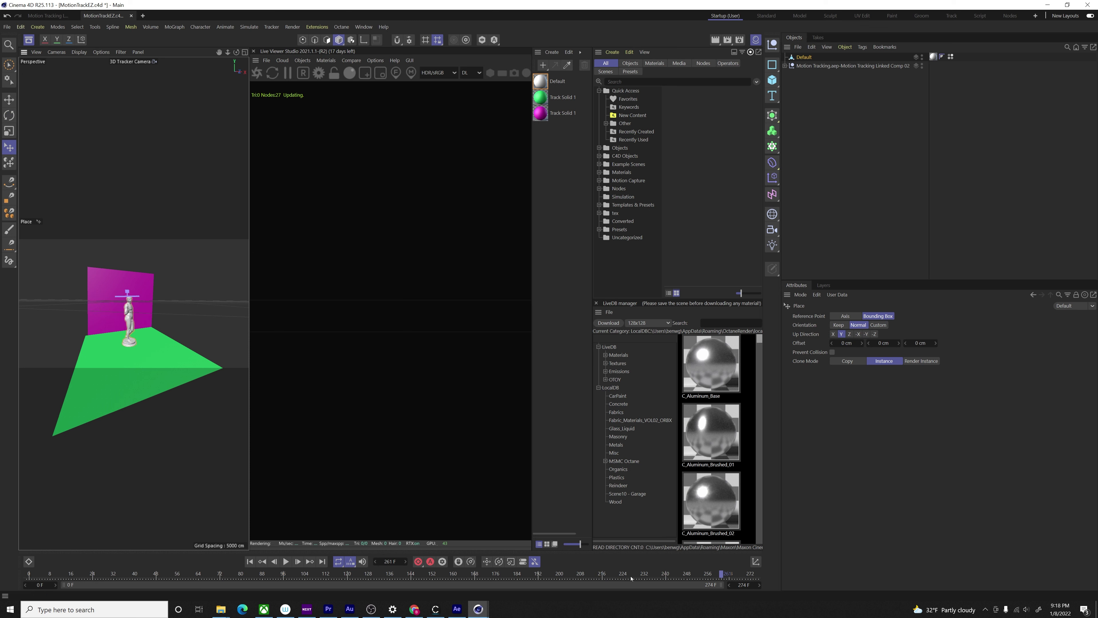
{"action": "left_click_drag", "start_coordinate": [672, 575], "coordinate": [400, 573]}
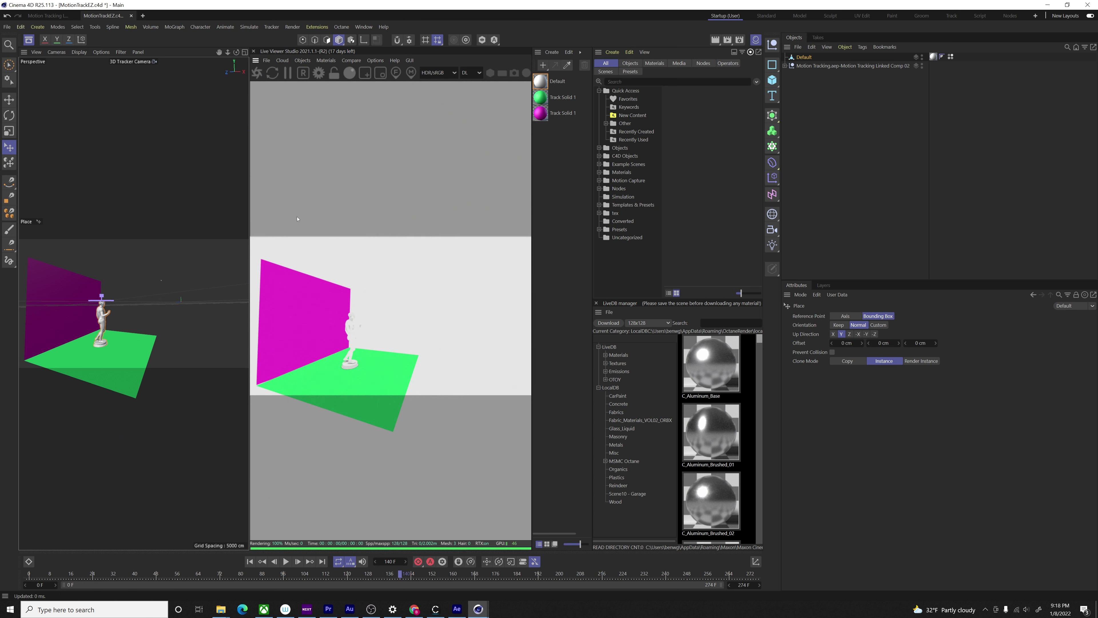
Add an Octane HDRI environment and load photo_studio_broadway_hall_4k.exr as its image texture without copying it into the project.
{"action": "left_click", "coordinate": [288, 73]}
{"action": "left_click", "coordinate": [302, 60]}
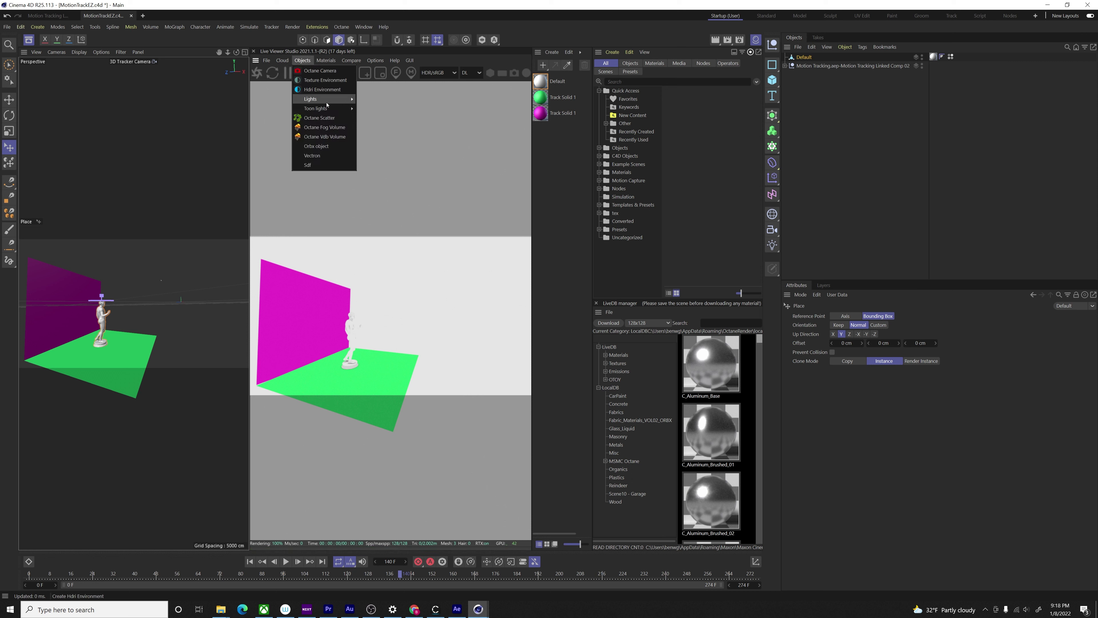
{"action": "left_click", "coordinate": [329, 91]}
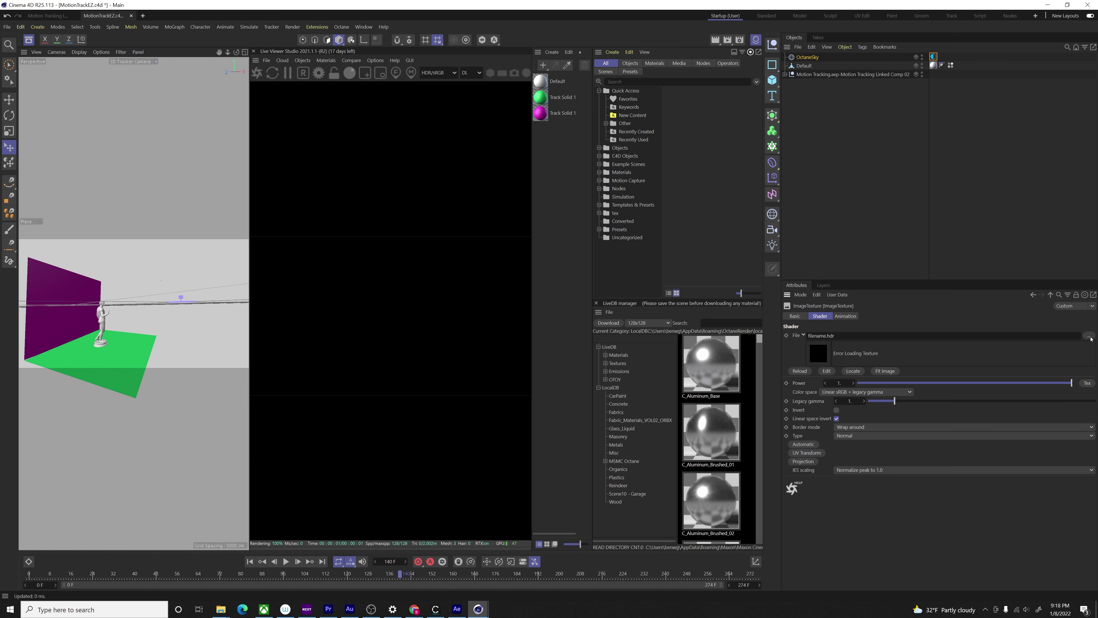
{"action": "left_click", "coordinate": [1089, 336]}
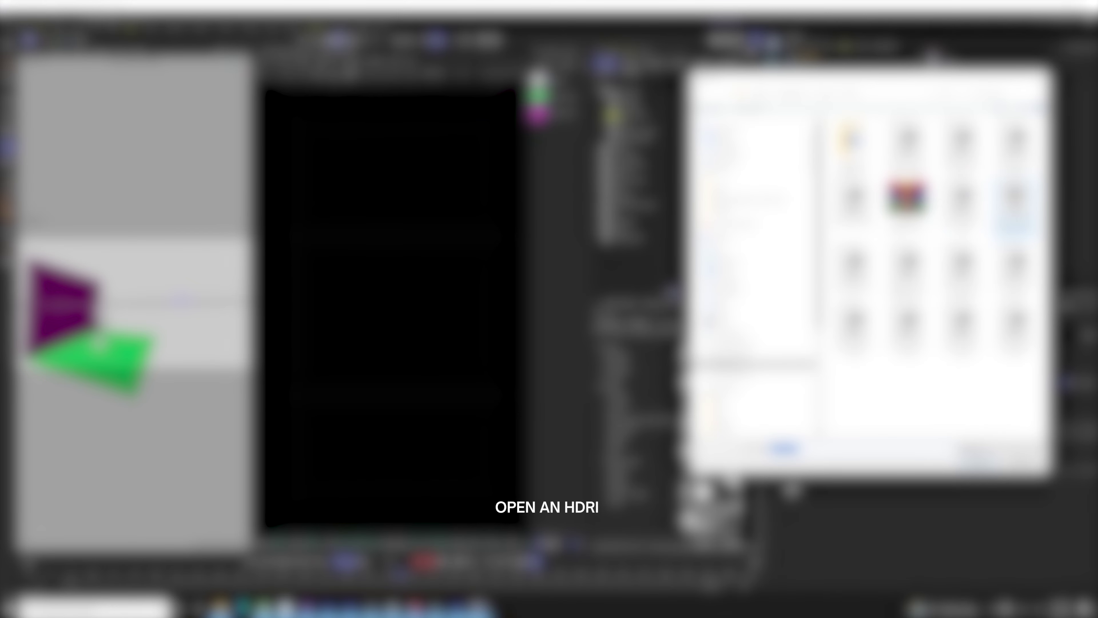
{"action": "left_click", "coordinate": [1015, 210]}
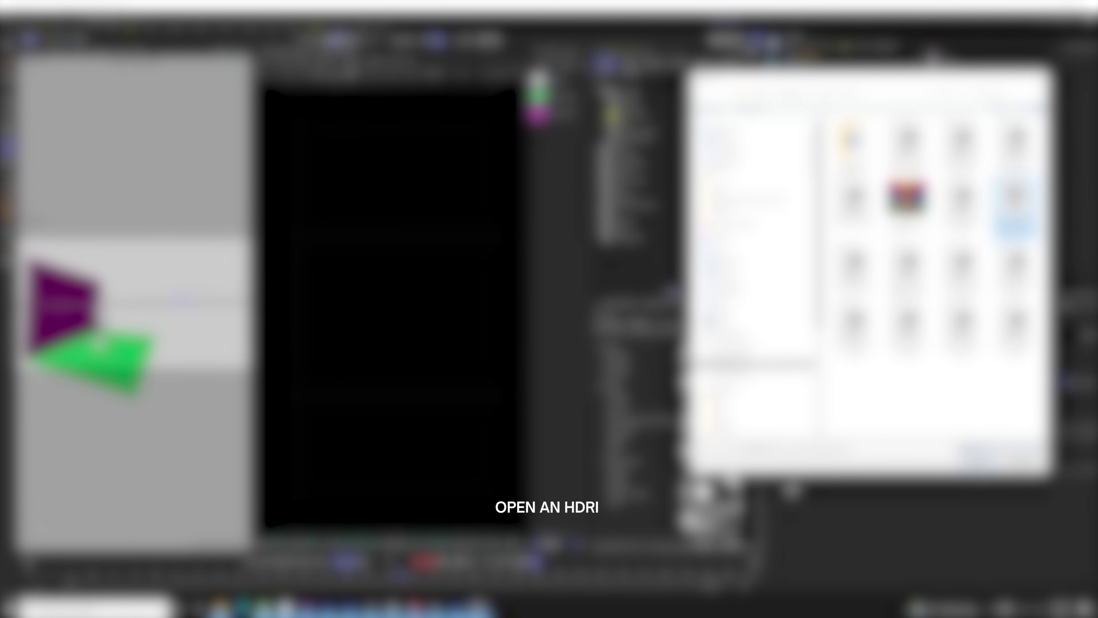
{"action": "left_click", "coordinate": [978, 460]}
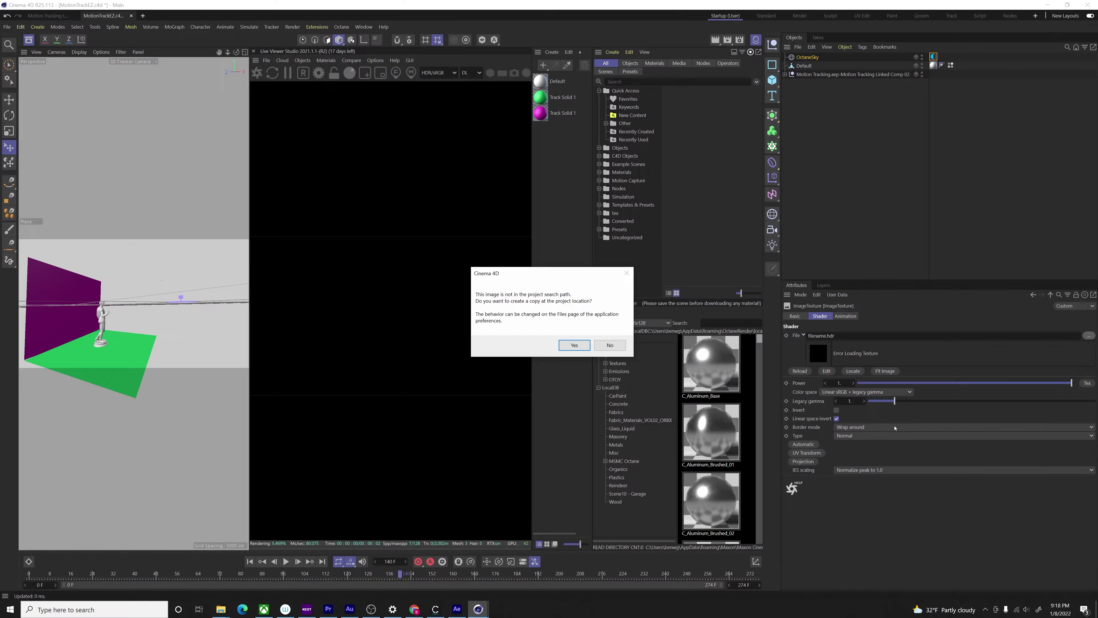
{"action": "left_click", "coordinate": [614, 345]}
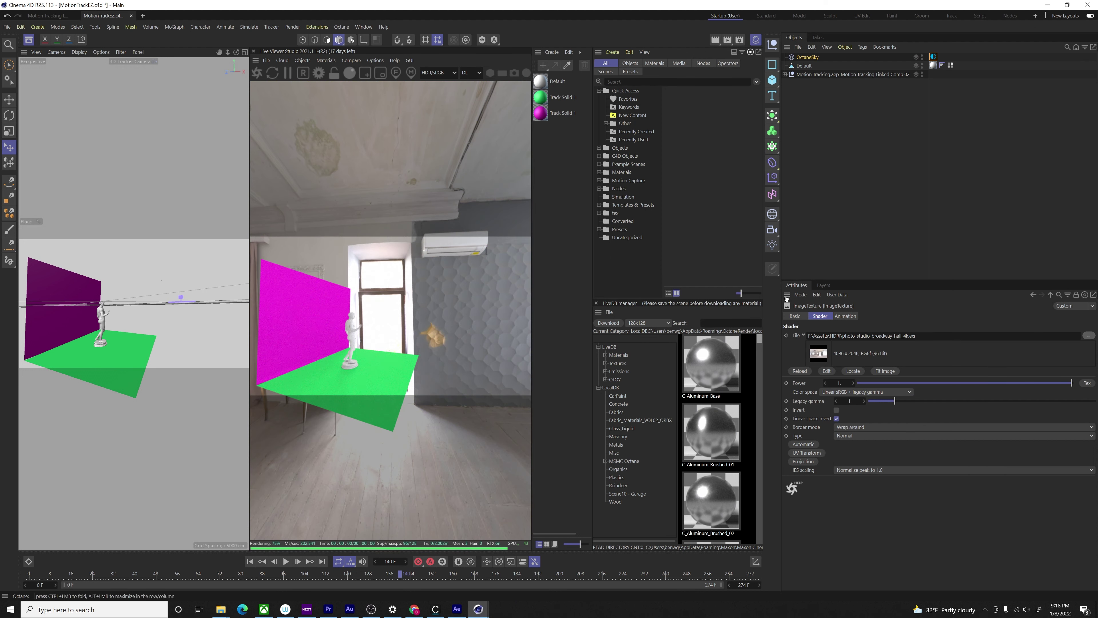
{"action": "left_click", "coordinate": [845, 316]}
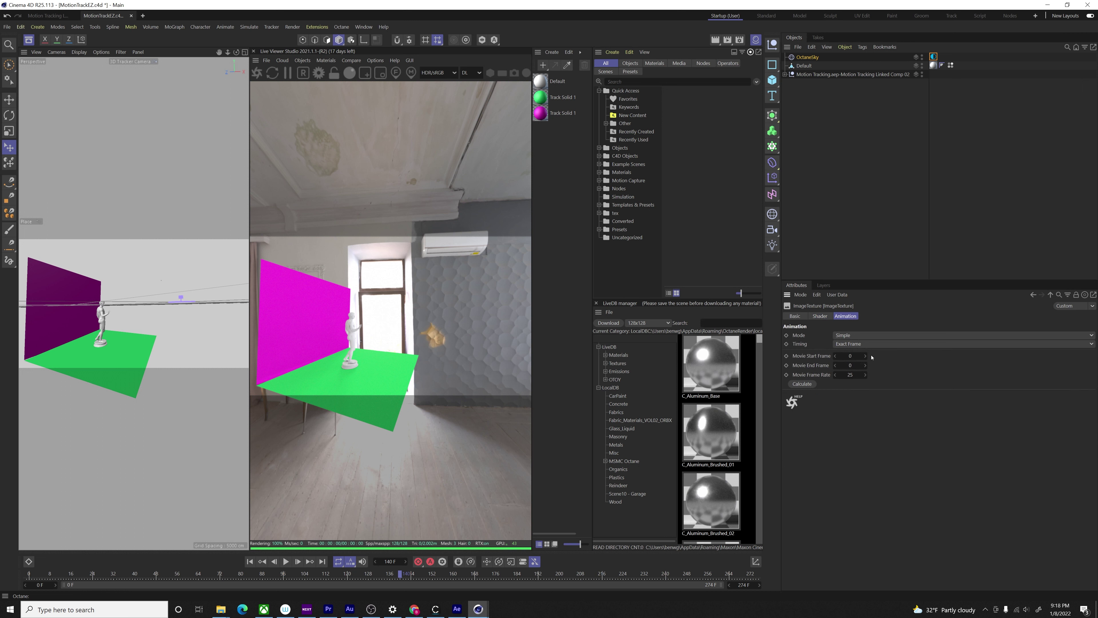
Rotate the OctaneSky environment horizontally to a RotX of about -0.33 and move the playhead to frame 141.
{"action": "left_click", "coordinate": [817, 316]}
{"action": "left_click", "coordinate": [806, 57]}
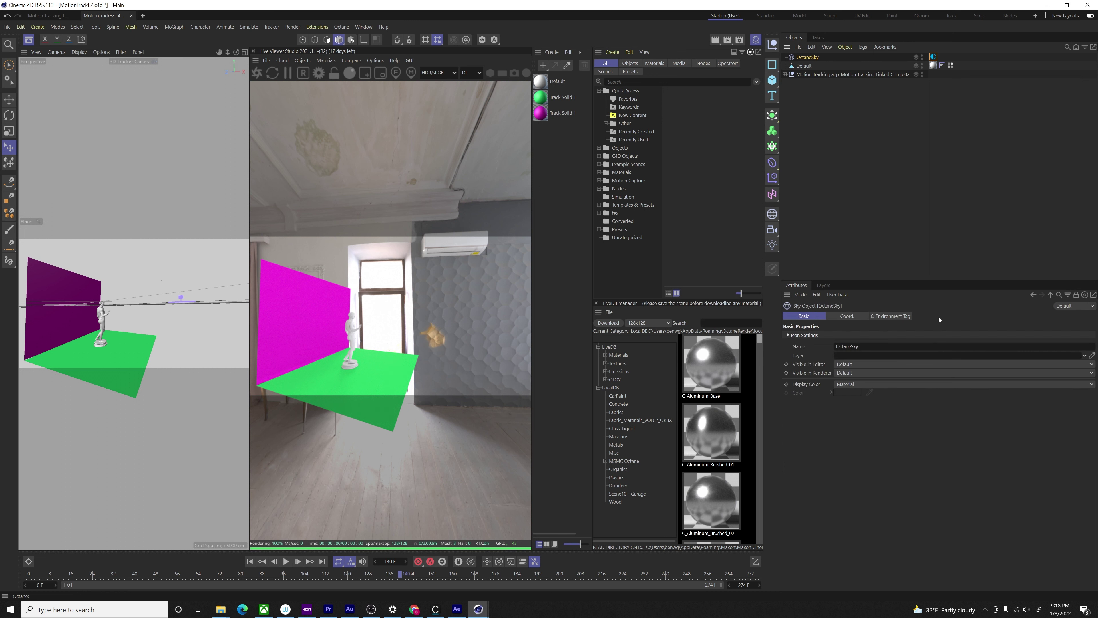
{"action": "left_click", "coordinate": [892, 316]}
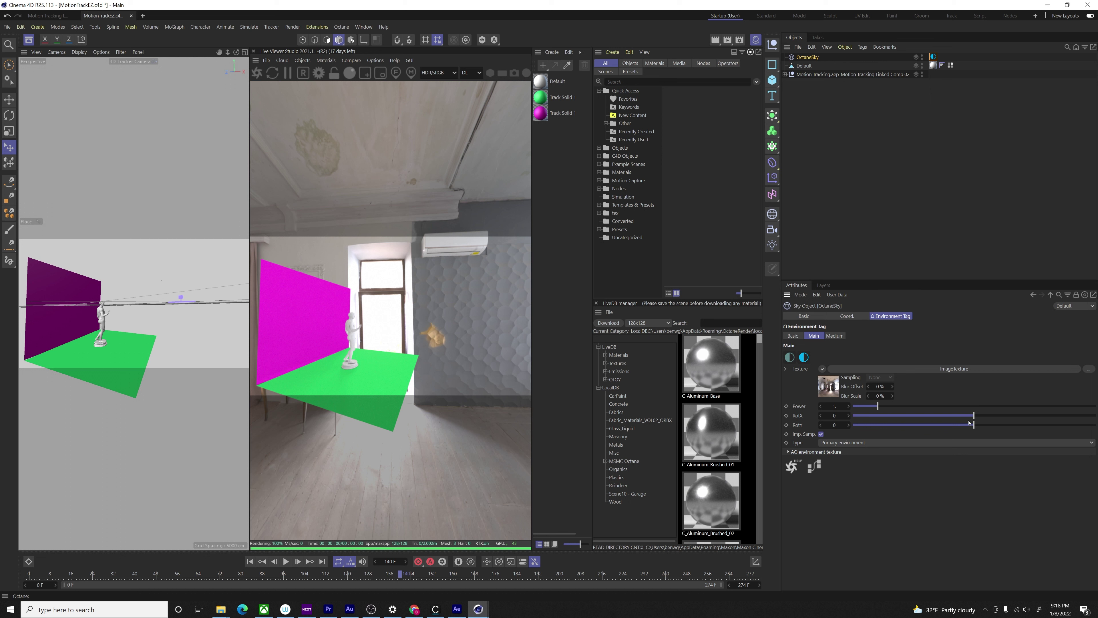
{"action": "left_click_drag", "start_coordinate": [973, 416], "coordinate": [935, 419]}
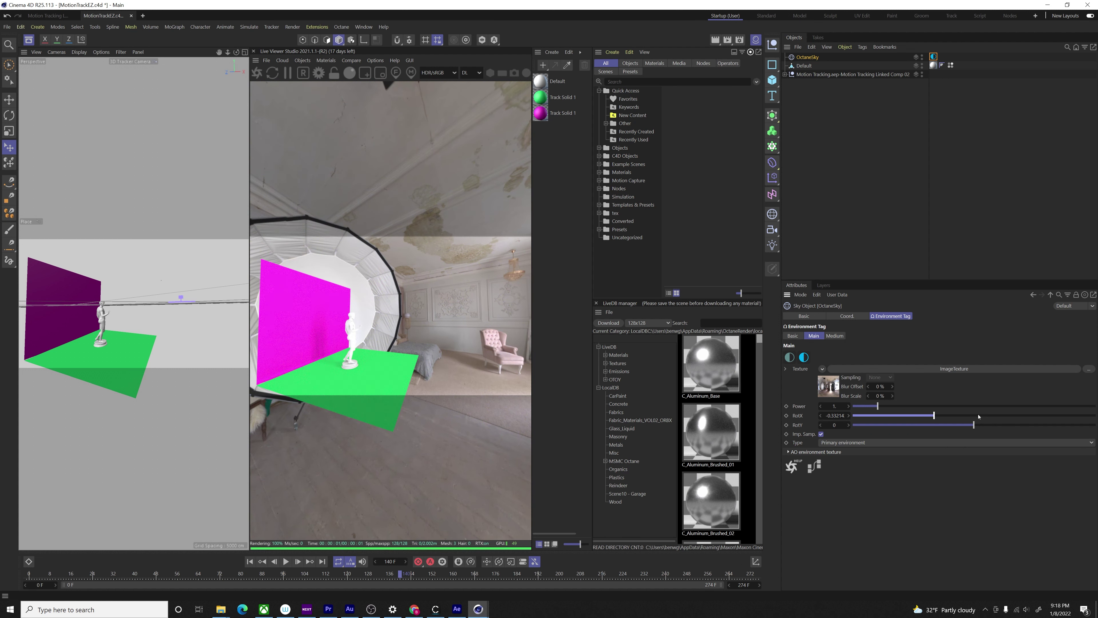
{"action": "mouse_move", "coordinate": [400, 574]}
{"action": "left_mouse_down"}
{"action": "mouse_move", "coordinate": [708, 603]}
{"action": "mouse_move", "coordinate": [403, 576]}
{"action": "left_mouse_up"}
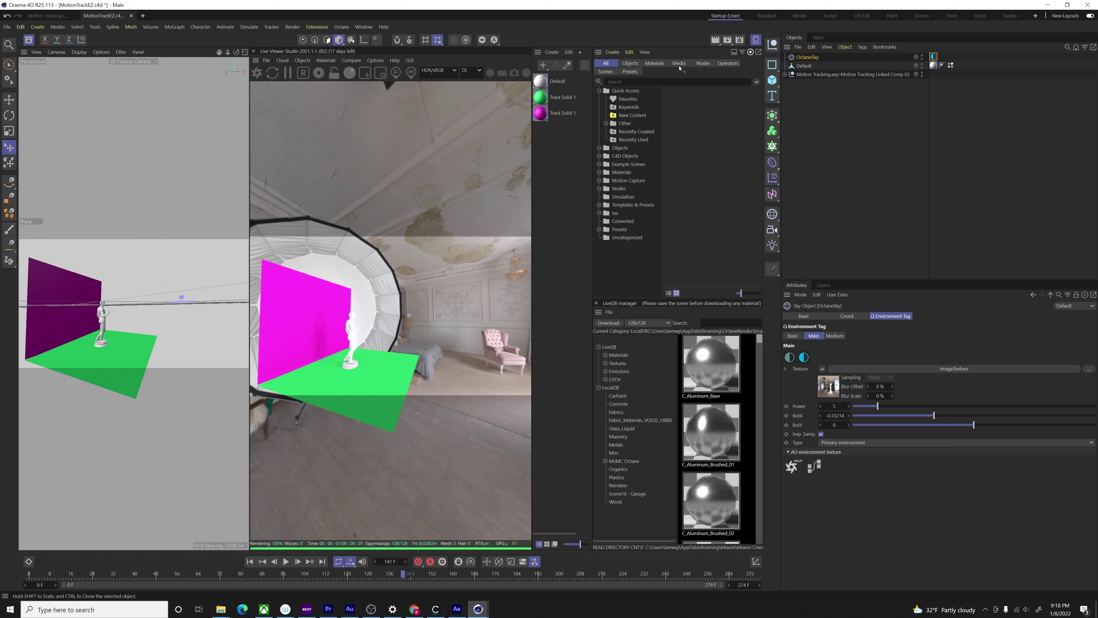
{"action": "left_click", "coordinate": [8, 99]}
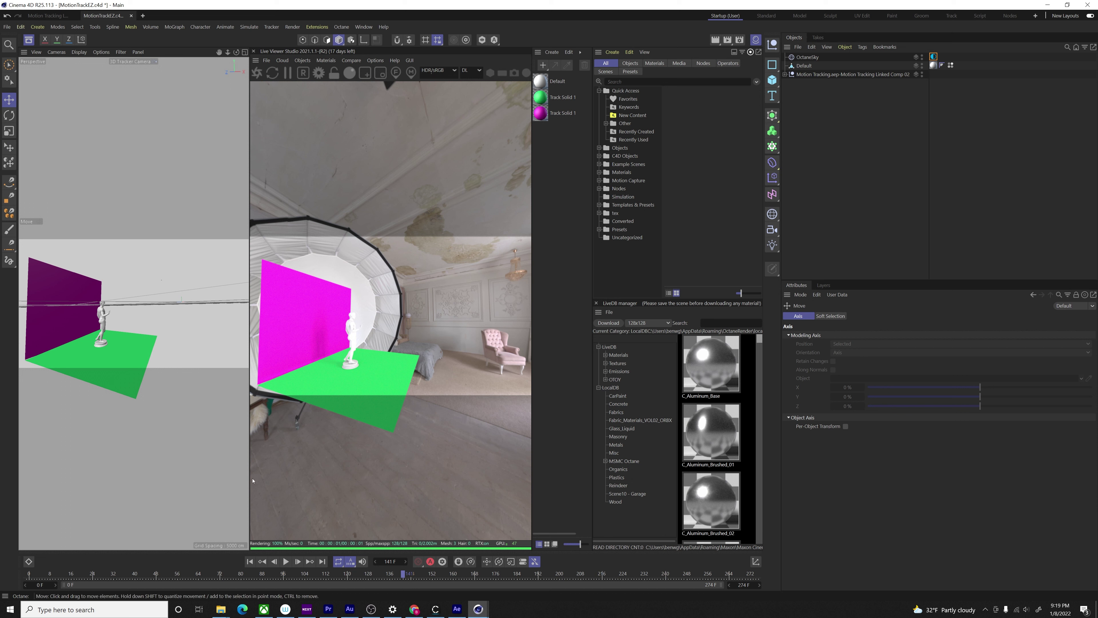
Switch to After Effects, hide both Track Solid 1 layers to expose the footage's paper backdrop, and return to Cinema 4D.
{"action": "left_click", "coordinate": [456, 609]}
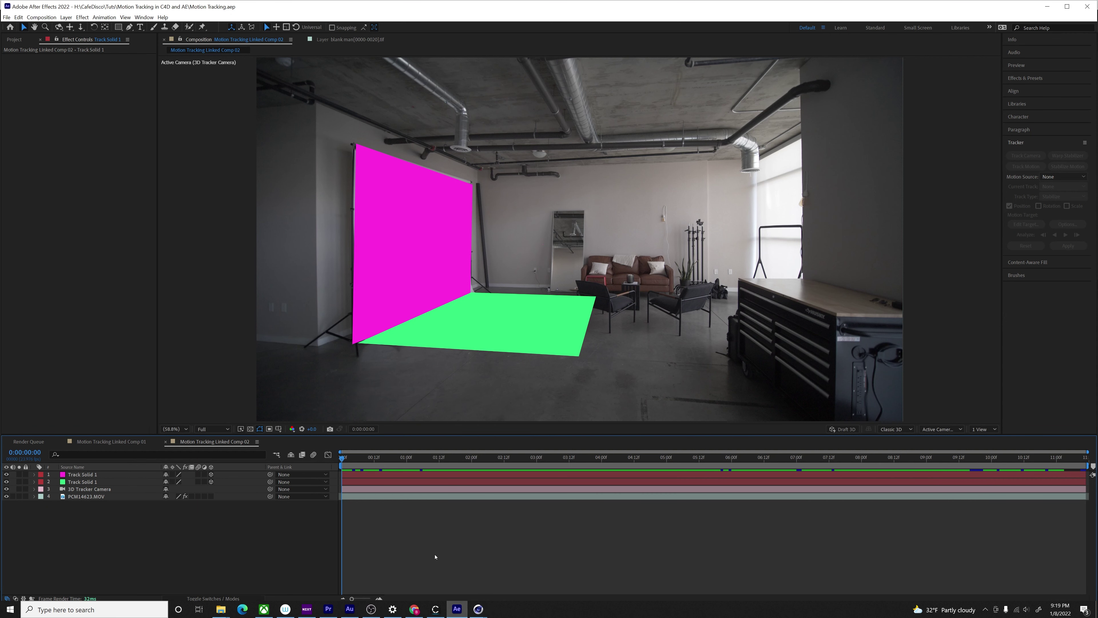
{"action": "left_click", "coordinate": [6, 480]}
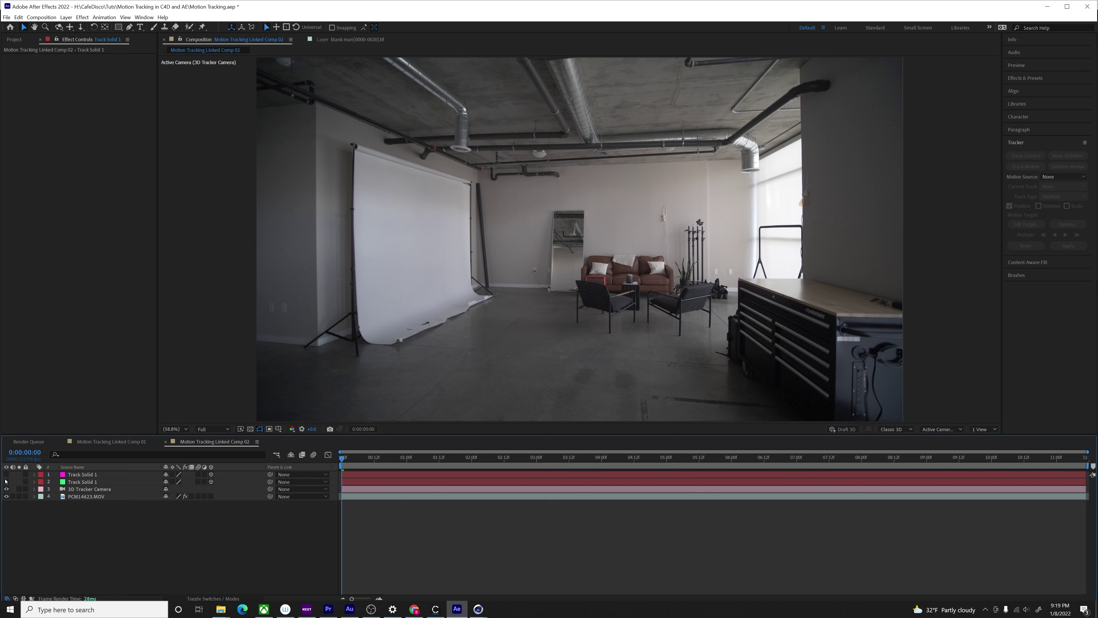
{"action": "mouse_move", "coordinate": [478, 607]}
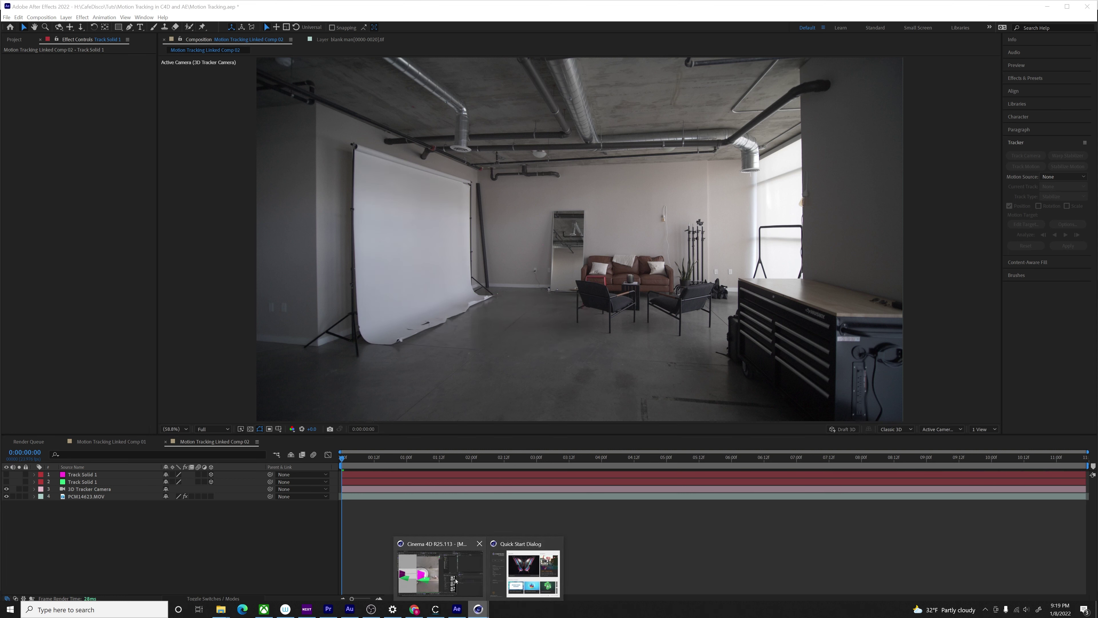
{"action": "left_click", "coordinate": [456, 580]}
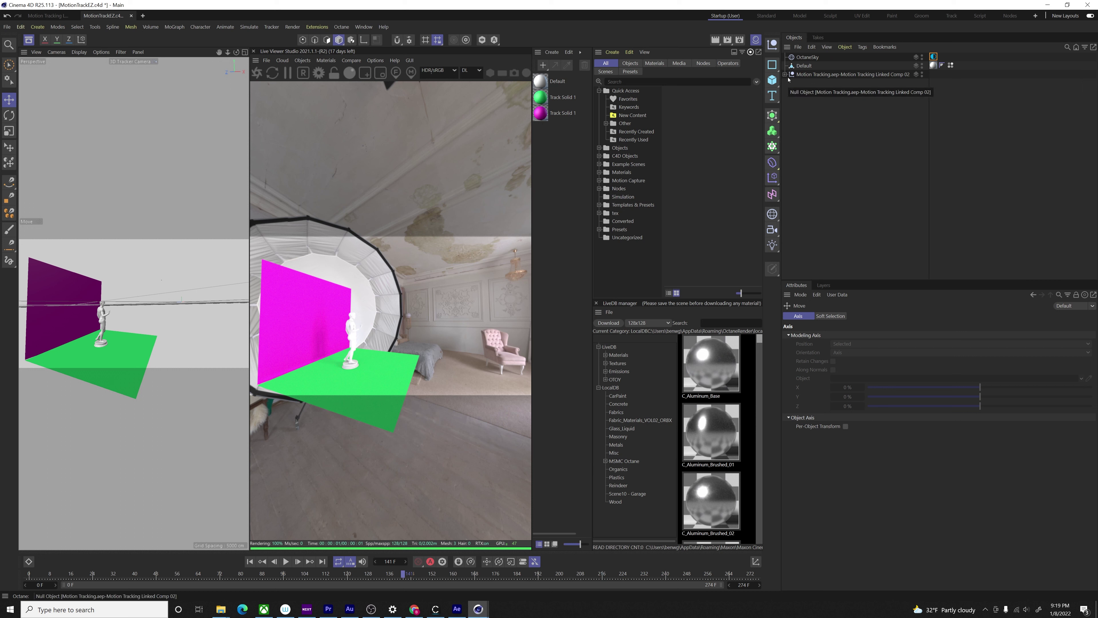
Add a rectangle spline and set its width and height to 4000 cm.
{"action": "left_click", "coordinate": [777, 68]}
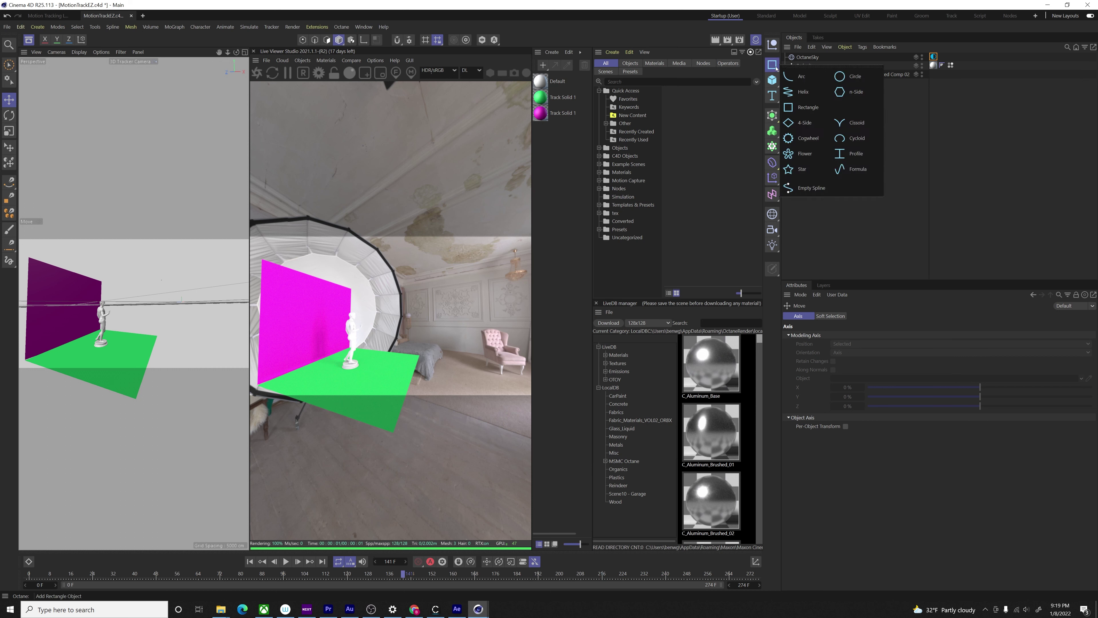
{"action": "left_click", "coordinate": [798, 112]}
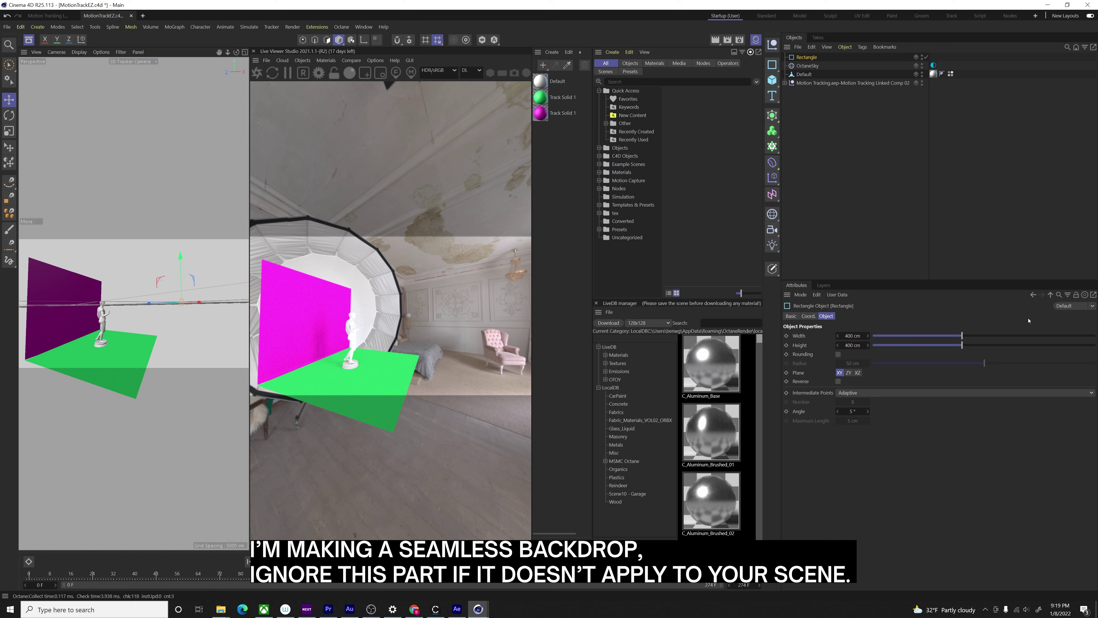
{"action": "left_click", "coordinate": [855, 336]}
{"action": "type", "text": "4000"}
{"action": "key", "text": "Tab"}
{"action": "type", "text": "4000"}
{"action": "key", "text": "Return"}
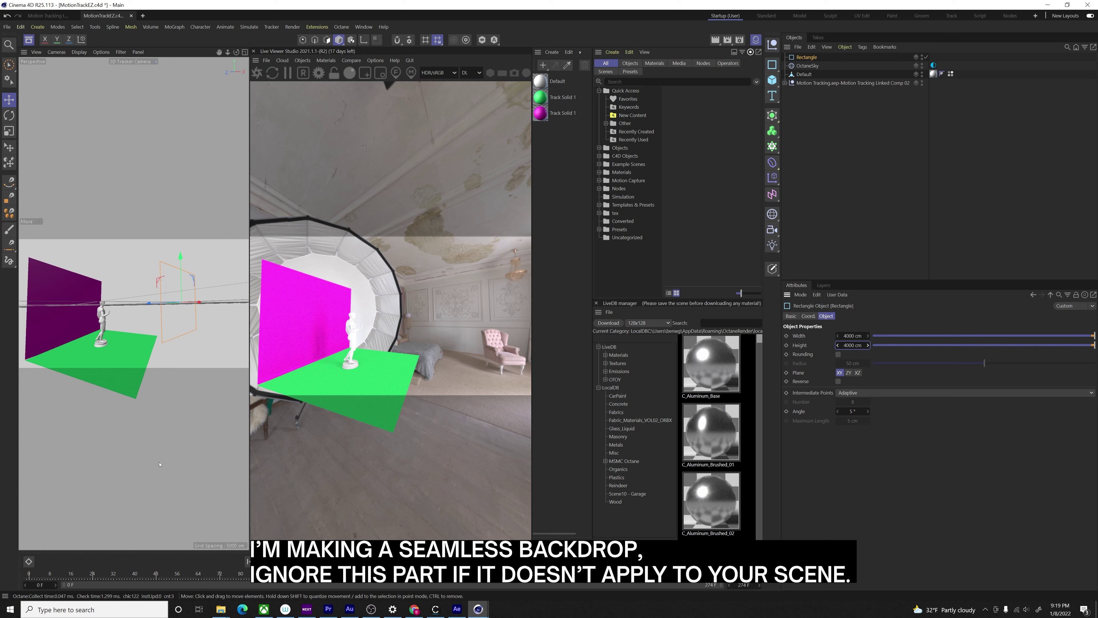
From the default camera, convert the rectangle to an editable spline, delete its upper corner point, and turn off Close Spline to leave an open L shape.
{"action": "left_click", "coordinate": [130, 62]}
{"action": "left_click", "coordinate": [139, 67]}
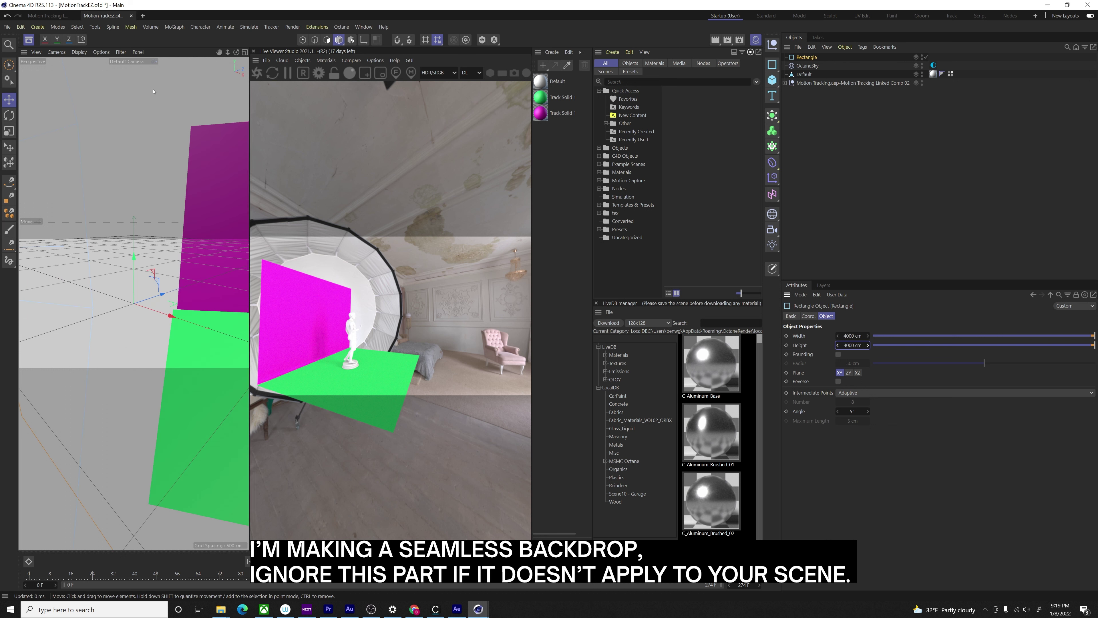
{"action": "scroll", "coordinate": [180, 271], "scroll_direction": "down", "scroll_amount": 4}
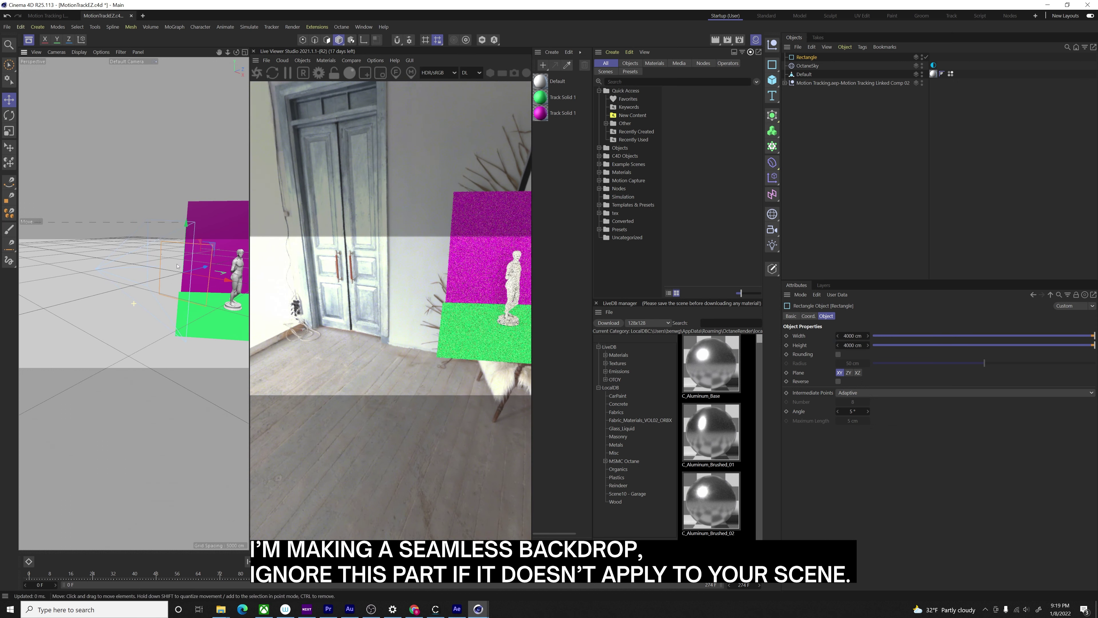
{"action": "mouse_move", "coordinate": [180, 271]}
{"action": "left_mouse_down", "text": "alt"}
{"action": "mouse_move", "coordinate": [197, 271]}
{"action": "mouse_move", "coordinate": [149, 283]}
{"action": "mouse_move", "coordinate": [167, 277]}
{"action": "left_mouse_up", "text": "alt"}
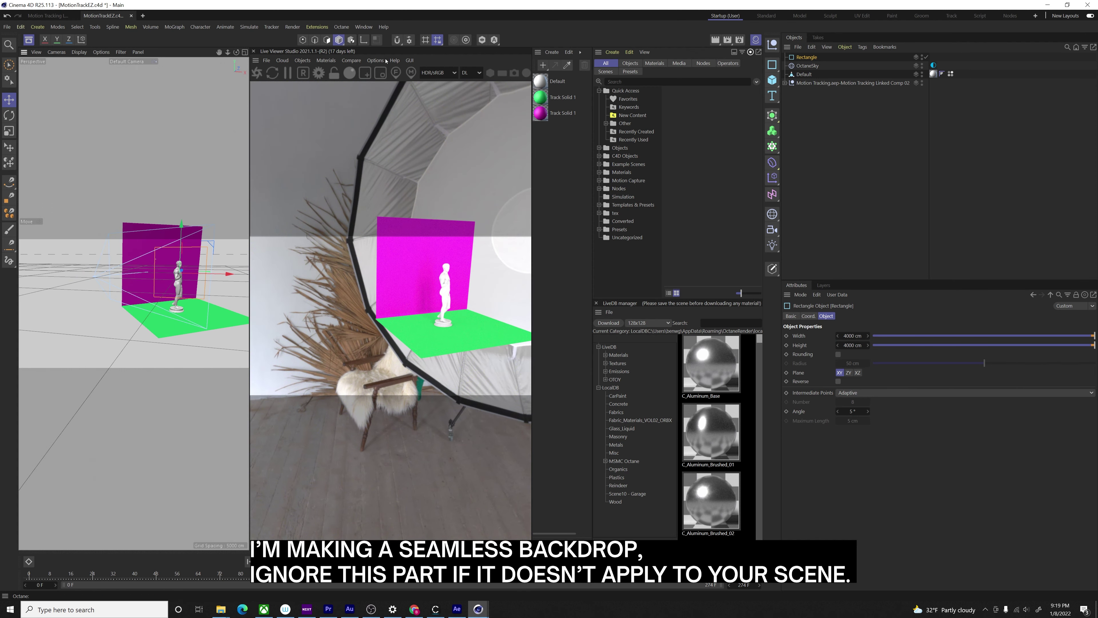
{"action": "left_click", "coordinate": [303, 40]}
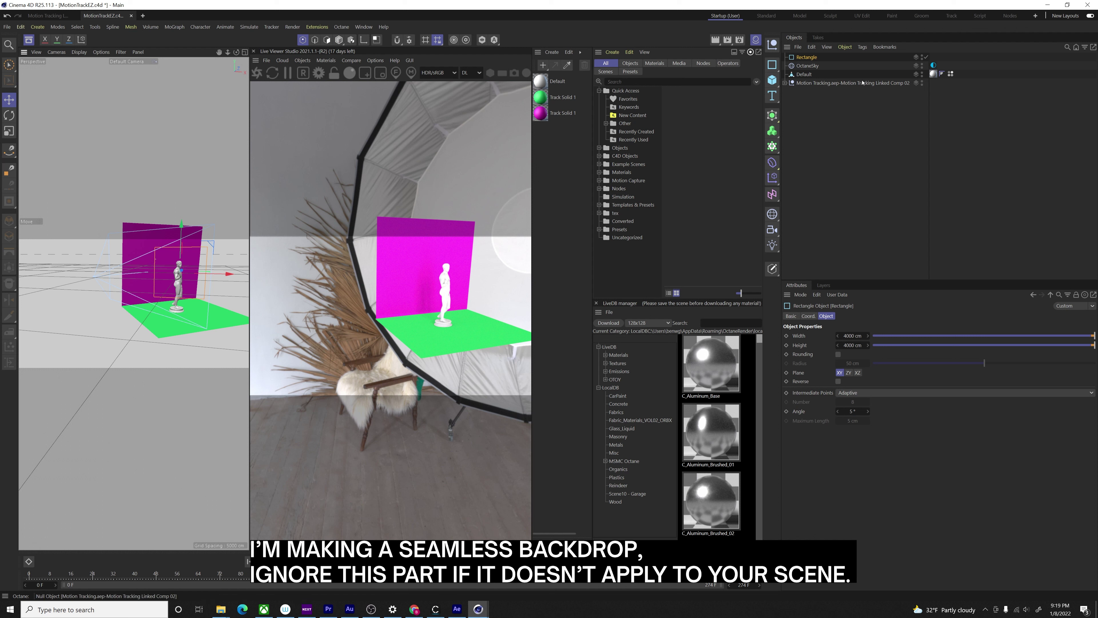
{"action": "key", "text": "c"}
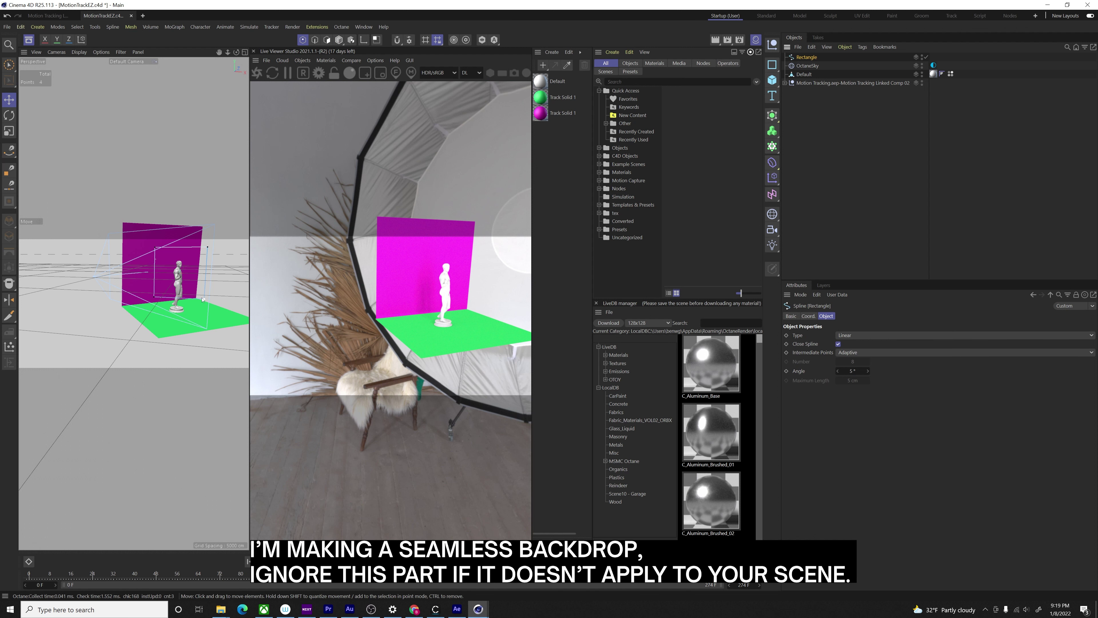
{"action": "left_click", "coordinate": [207, 248]}
{"action": "key", "text": "Delete"}
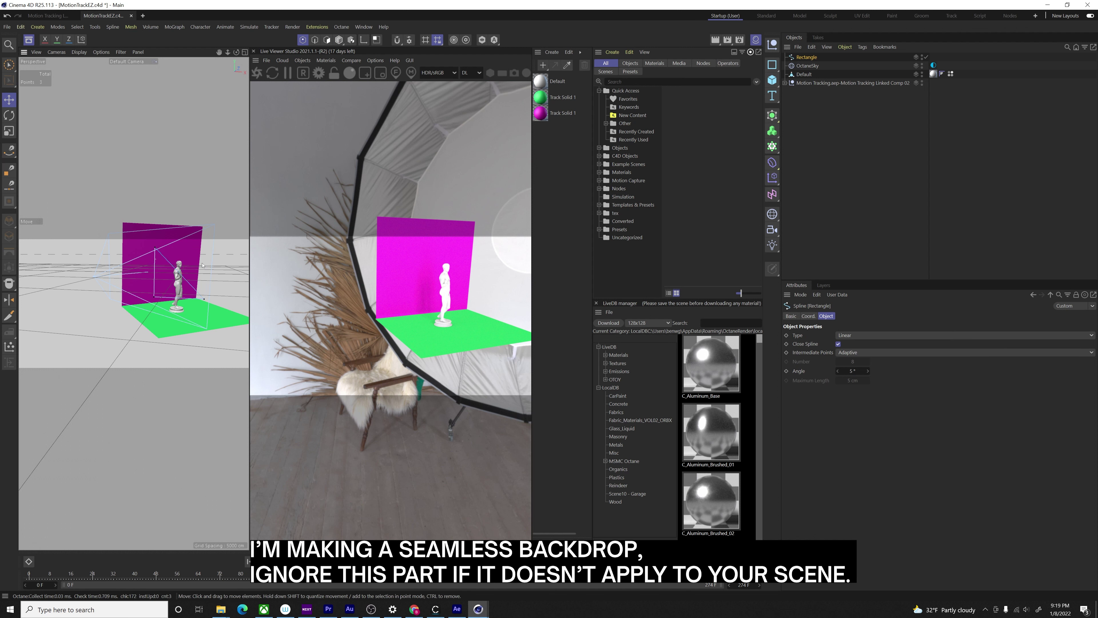
{"action": "left_click", "coordinate": [837, 344]}
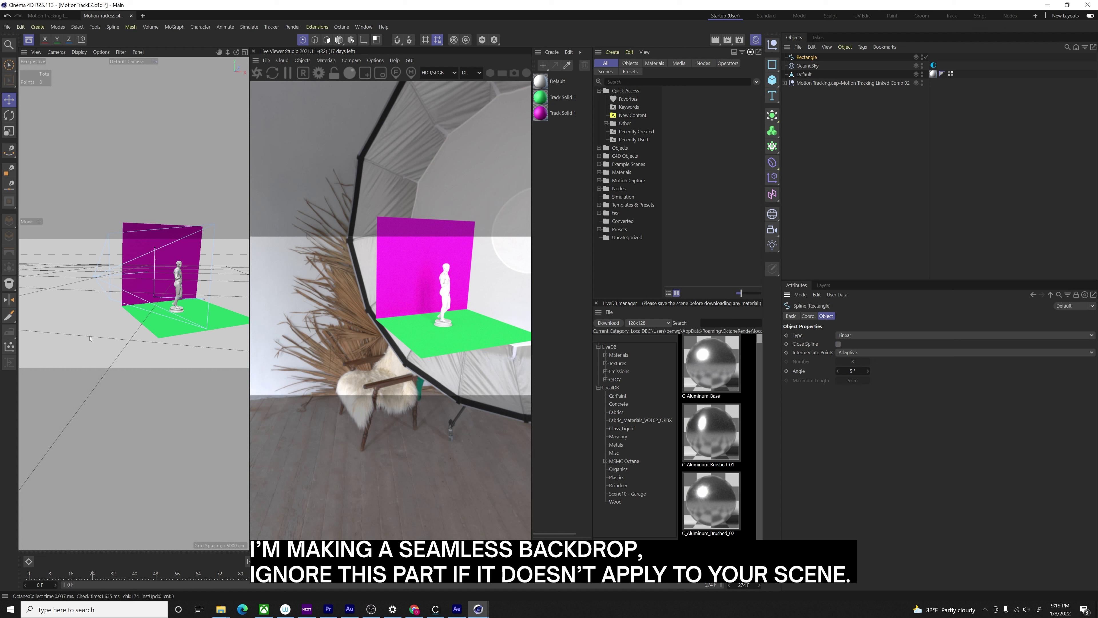
Chamfer the corner point of the L-shaped spline with a radius of about 392 cm.
{"action": "key", "text": "shift+c"}
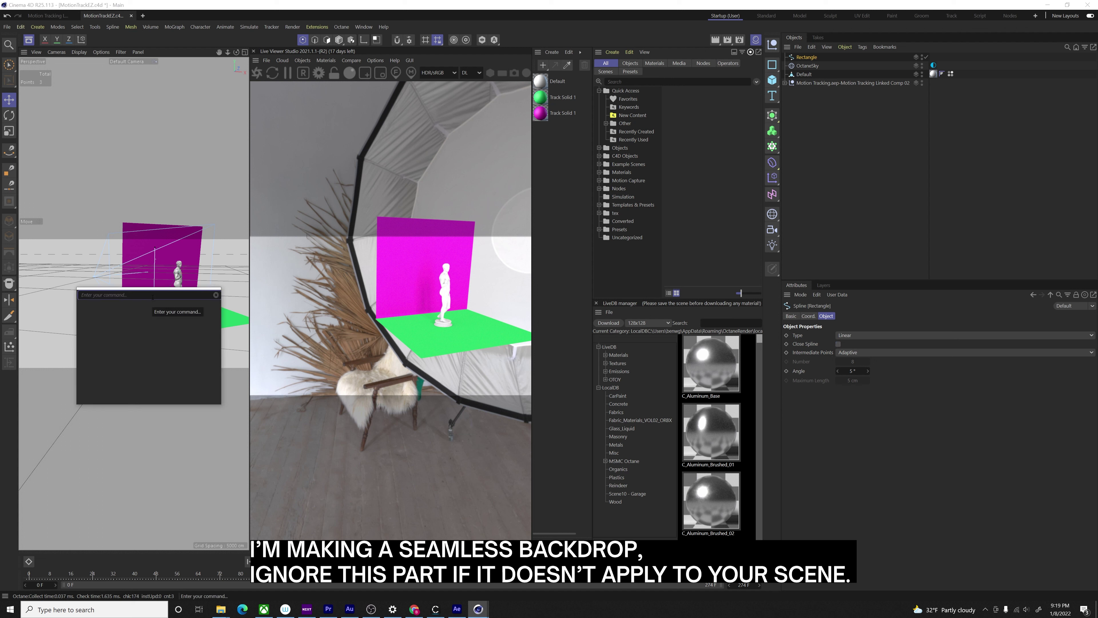
{"action": "type", "text": "cham"}
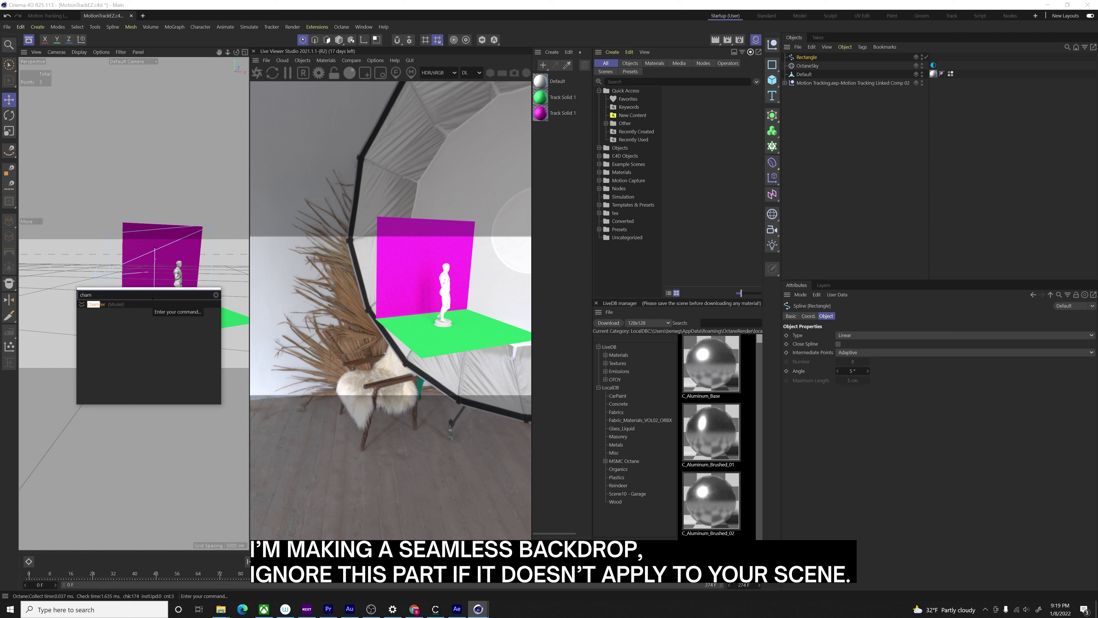
{"action": "key", "text": "Return"}
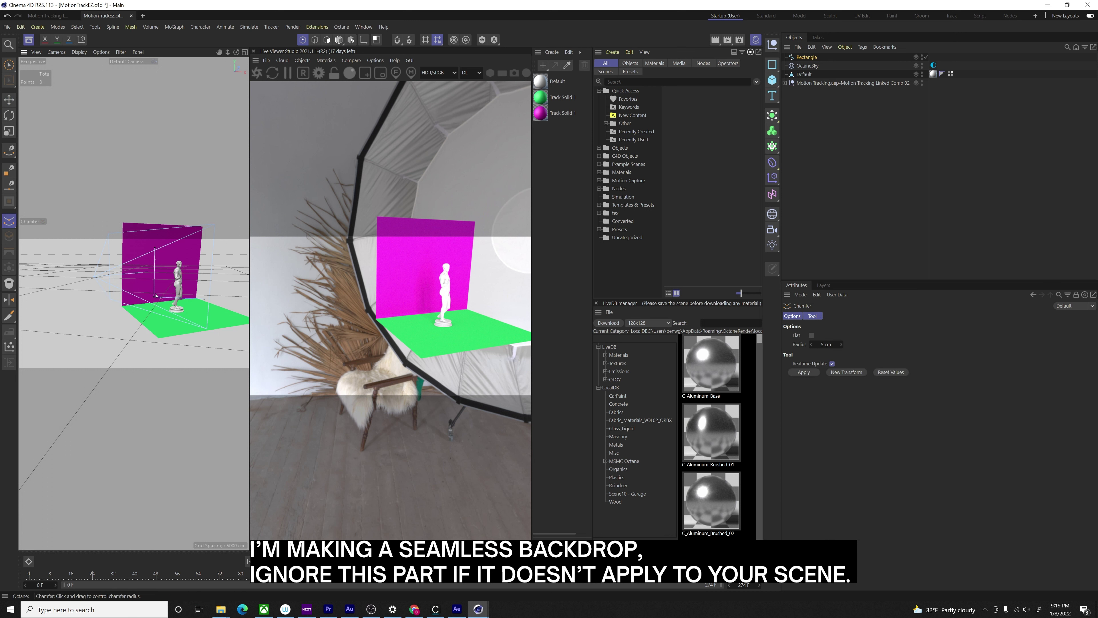
{"action": "left_click_drag", "start_coordinate": [156, 295], "coordinate": [173, 296]}
{"action": "left_click_drag", "start_coordinate": [834, 346], "coordinate": [800, 345]}
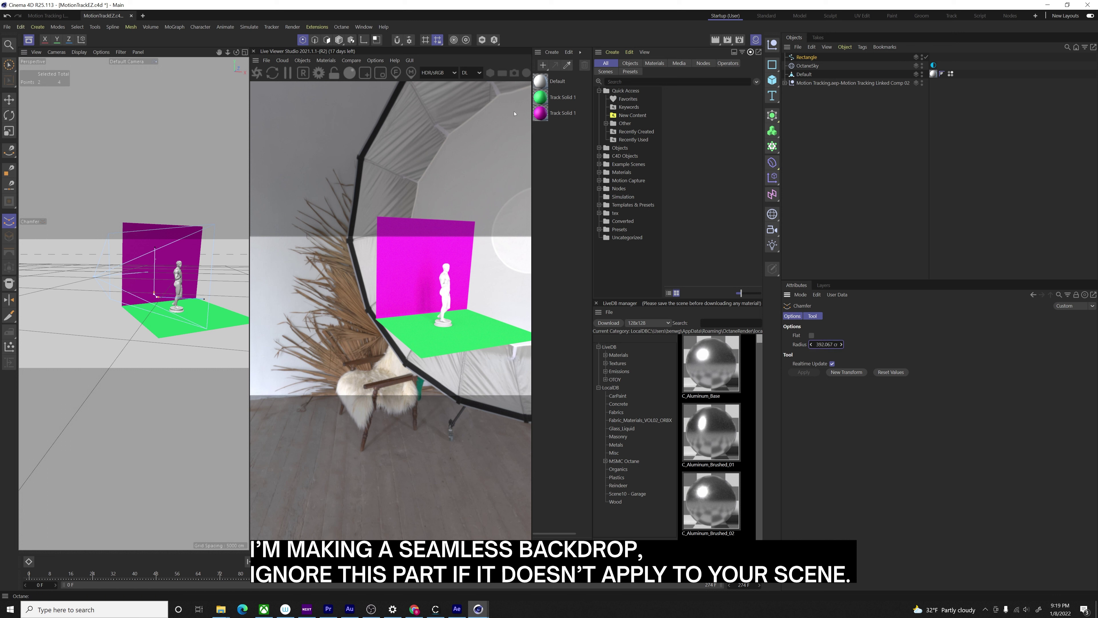
Add a second rectangle spline and a Sweep object, and nest both splines under the Sweep with the new rectangle as profile.
{"action": "left_click", "coordinate": [773, 65]}
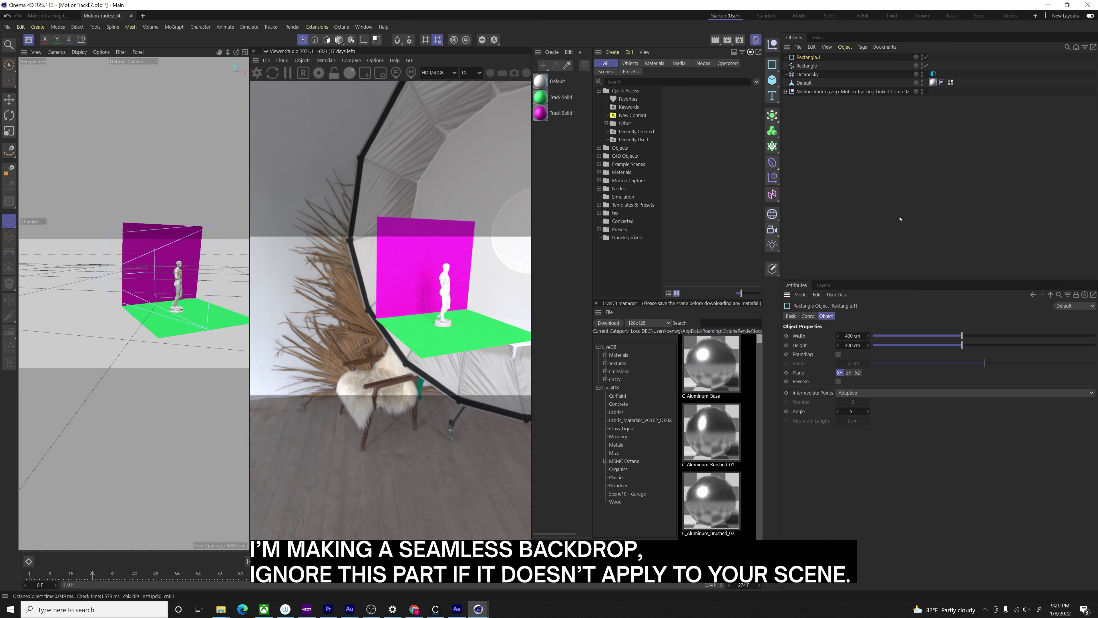
{"action": "key", "text": "shift+c"}
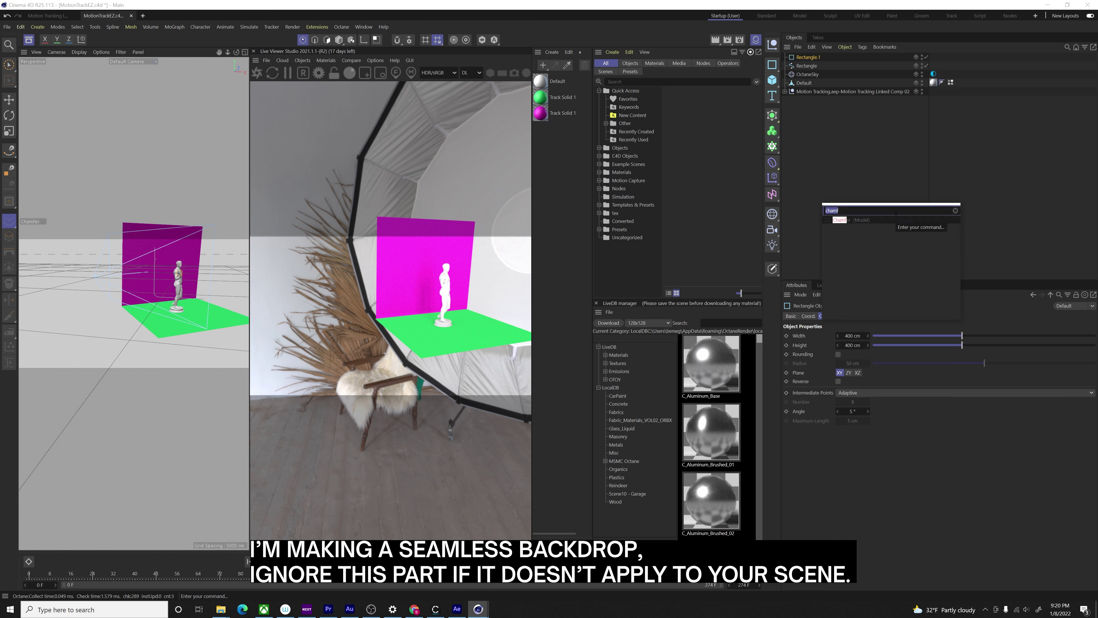
{"action": "type", "text": "sweep"}
{"action": "key", "text": "Return"}
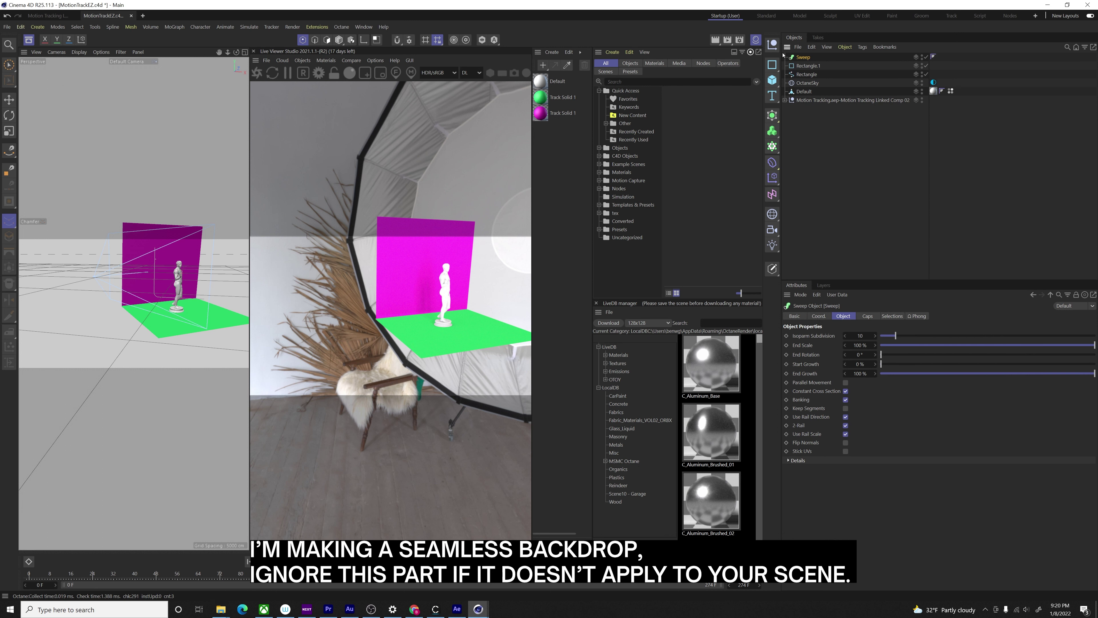
{"action": "left_click", "coordinate": [806, 74]}
{"action": "left_click", "coordinate": [803, 67], "text": "shift"}
{"action": "left_click_drag", "start_coordinate": [801, 58], "coordinate": [802, 57]}
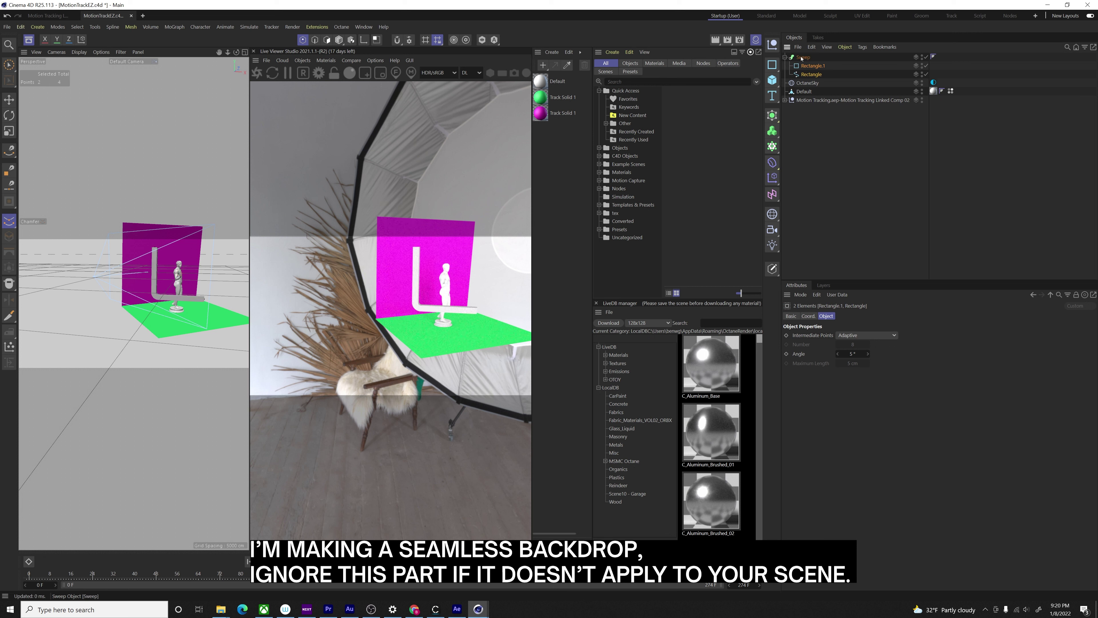
{"action": "left_click", "coordinate": [802, 57]}
{"action": "left_click", "coordinate": [836, 176]}
Set the sweep's profile rectangle to 66 cm wide and 5000 cm high to form a thin, broad backdrop.
{"action": "left_click", "coordinate": [812, 66]}
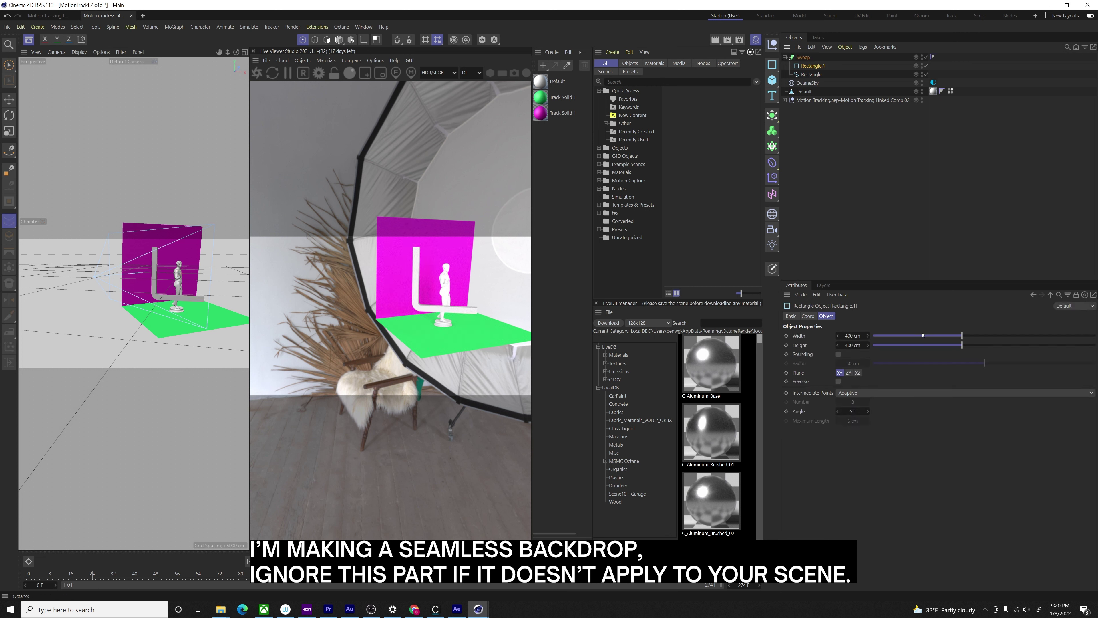
{"action": "left_click_drag", "start_coordinate": [922, 334], "coordinate": [889, 337]}
{"action": "left_click_drag", "start_coordinate": [961, 345], "coordinate": [1095, 351]}
{"action": "left_click_drag", "start_coordinate": [868, 345], "coordinate": [916, 341]}
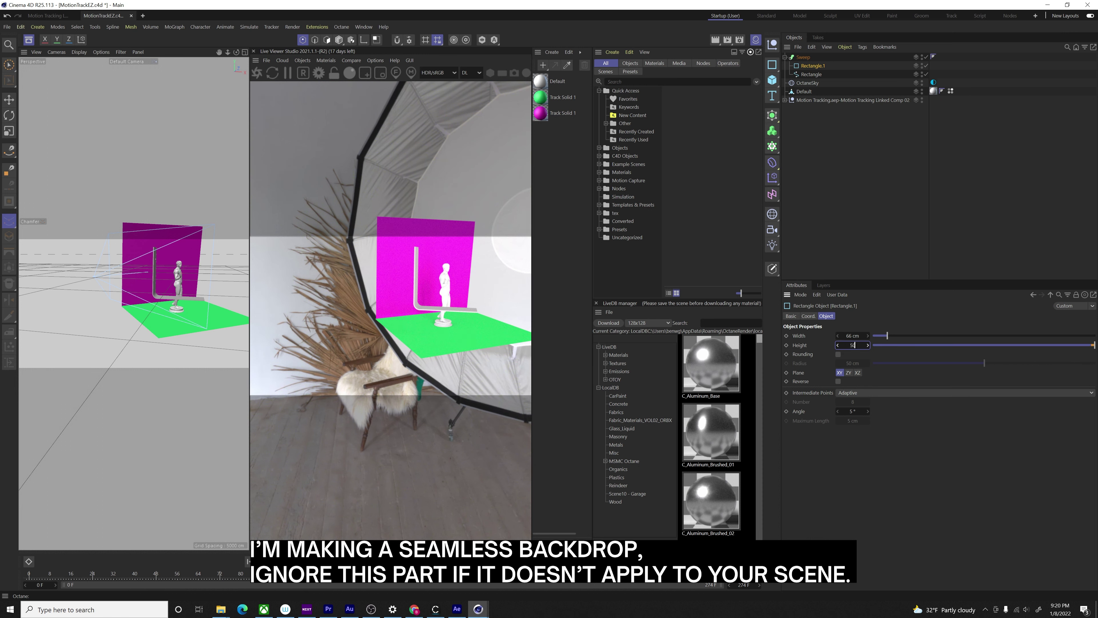
{"action": "type", "text": "0"}
{"action": "key", "text": "Return"}
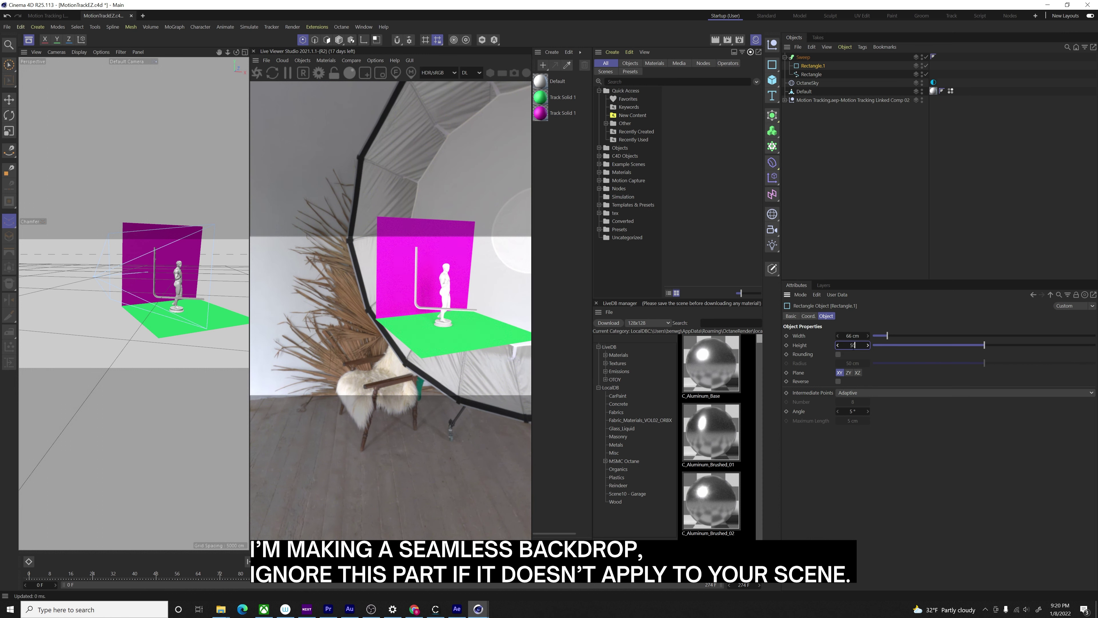
{"action": "key", "text": "Return"}
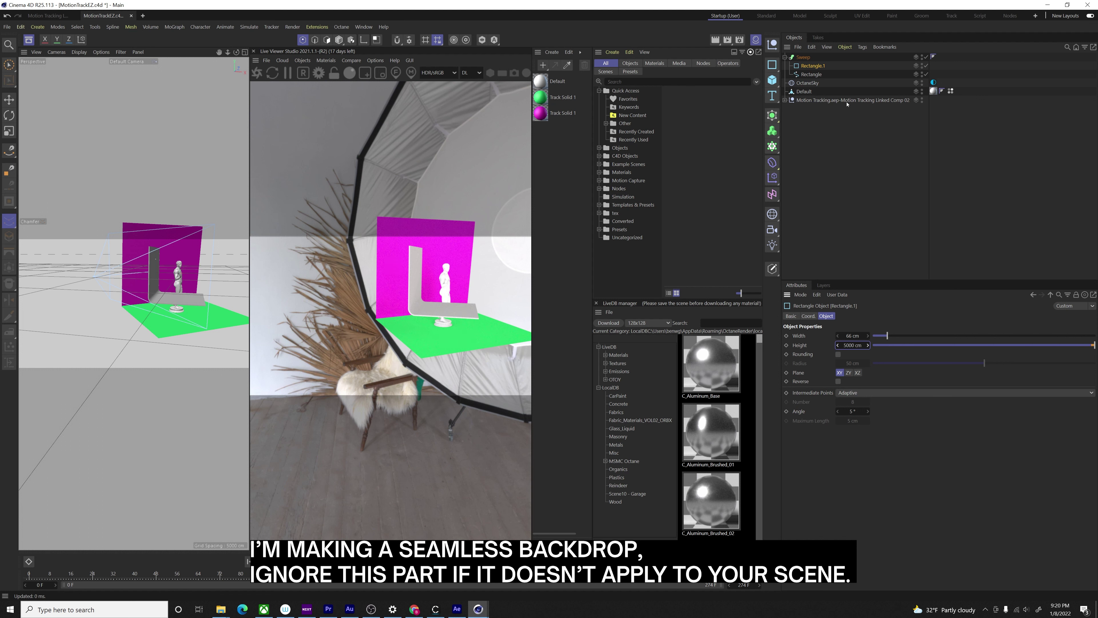
Rotate the whole Sweep object about its vertical axis until its upright side is parallel to the magenta solid.
{"action": "left_click", "coordinate": [802, 57]}
{"action": "key", "text": "r"}
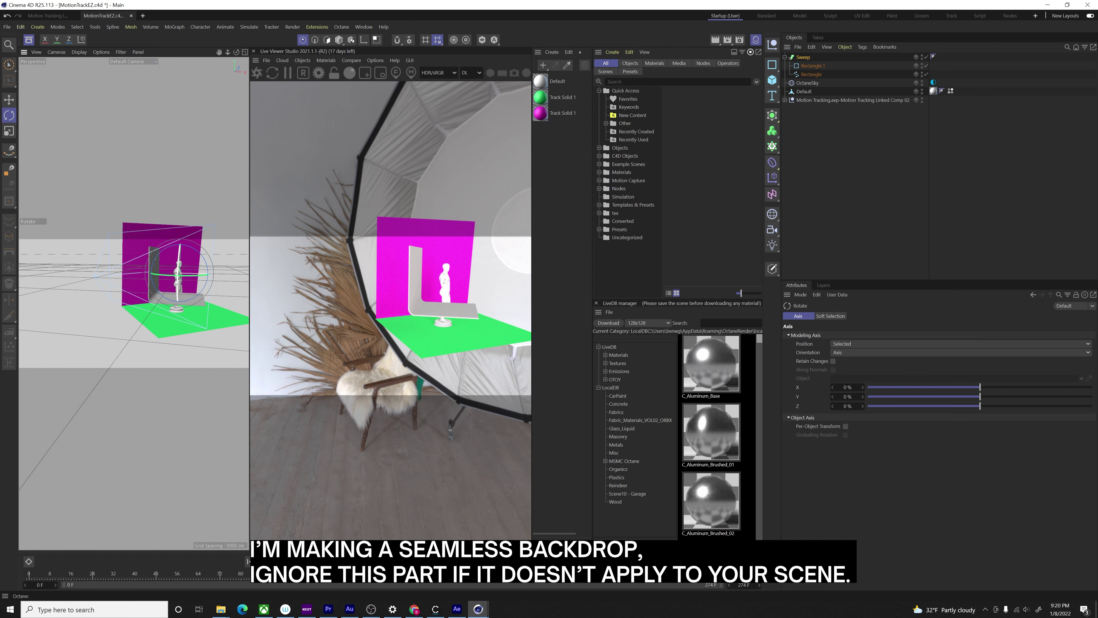
{"action": "left_click_drag", "start_coordinate": [166, 274], "coordinate": [105, 283]}
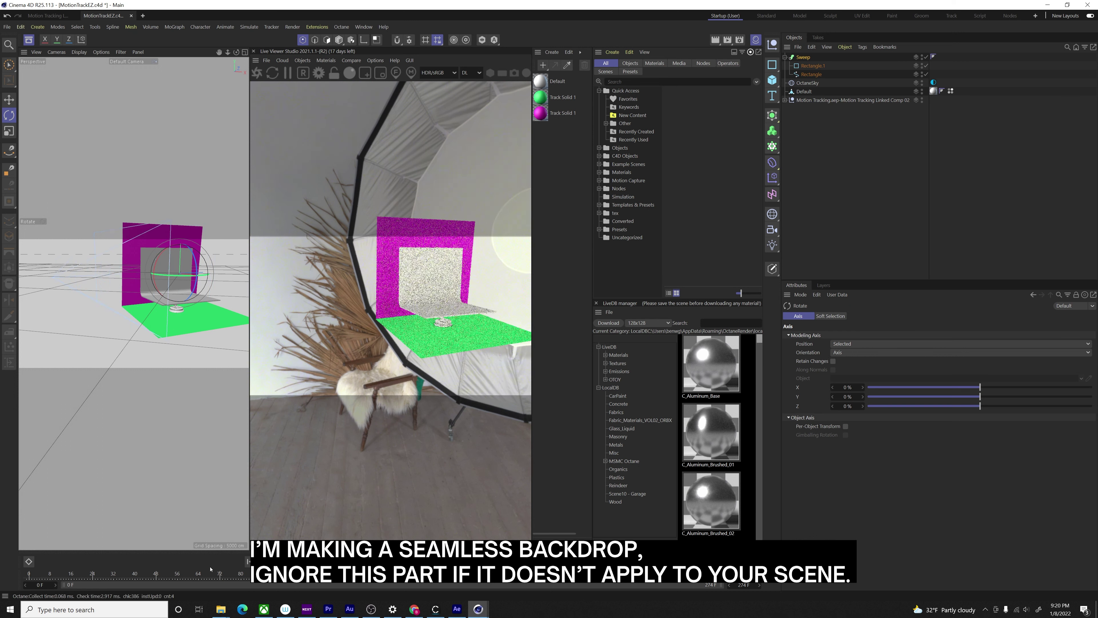
Look through the 3D Tracker Camera and move the Sweep backdrop over beside the statue, near the magenta solid.
{"action": "left_click", "coordinate": [130, 61]}
{"action": "left_click", "coordinate": [149, 77]}
{"action": "key", "text": "e"}
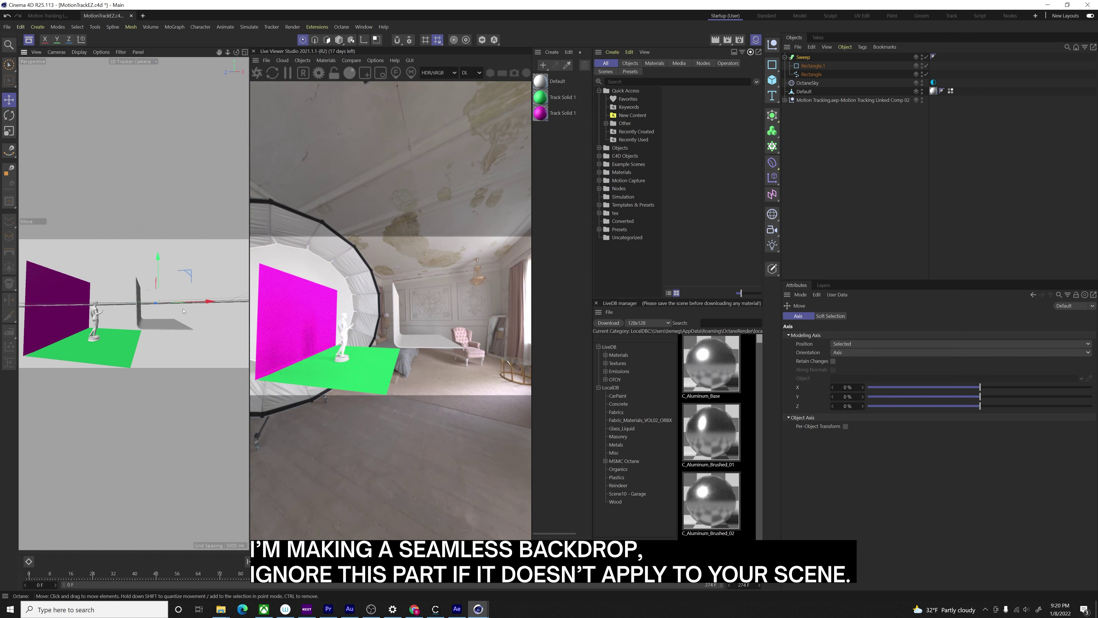
{"action": "left_click_drag", "start_coordinate": [162, 300], "coordinate": [65, 304]}
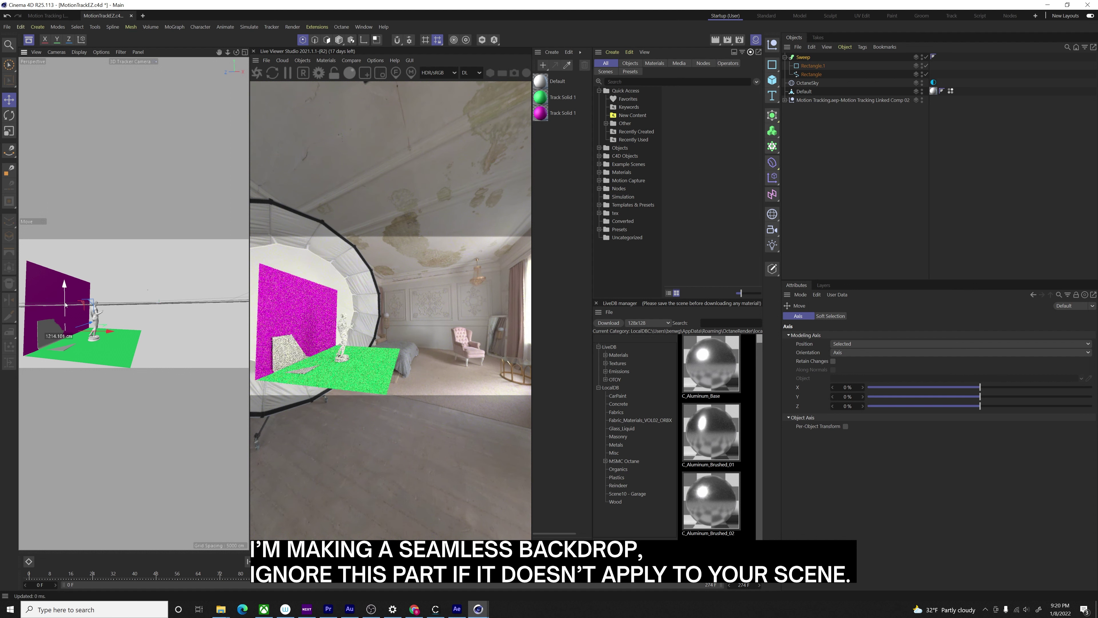
Scale the backdrop up to more than twice its size and reposition it over the green and magenta solids.
{"action": "key", "text": "t"}
{"action": "left_click_drag", "start_coordinate": [168, 263], "coordinate": [242, 260]}
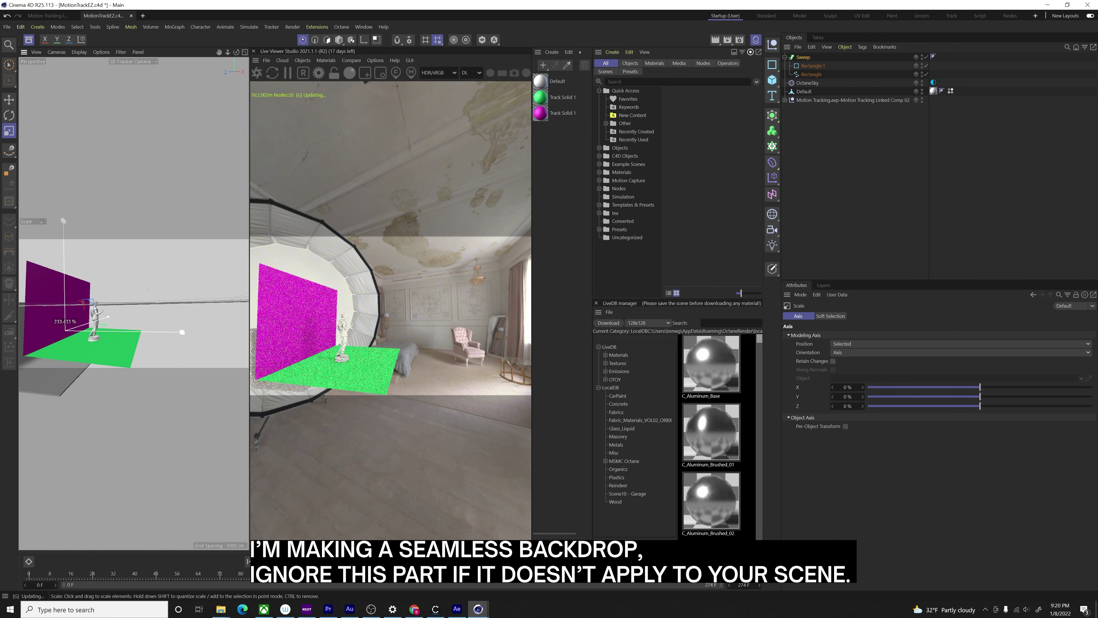
{"action": "key", "text": "e"}
{"action": "left_click_drag", "start_coordinate": [62, 301], "coordinate": [97, 308]}
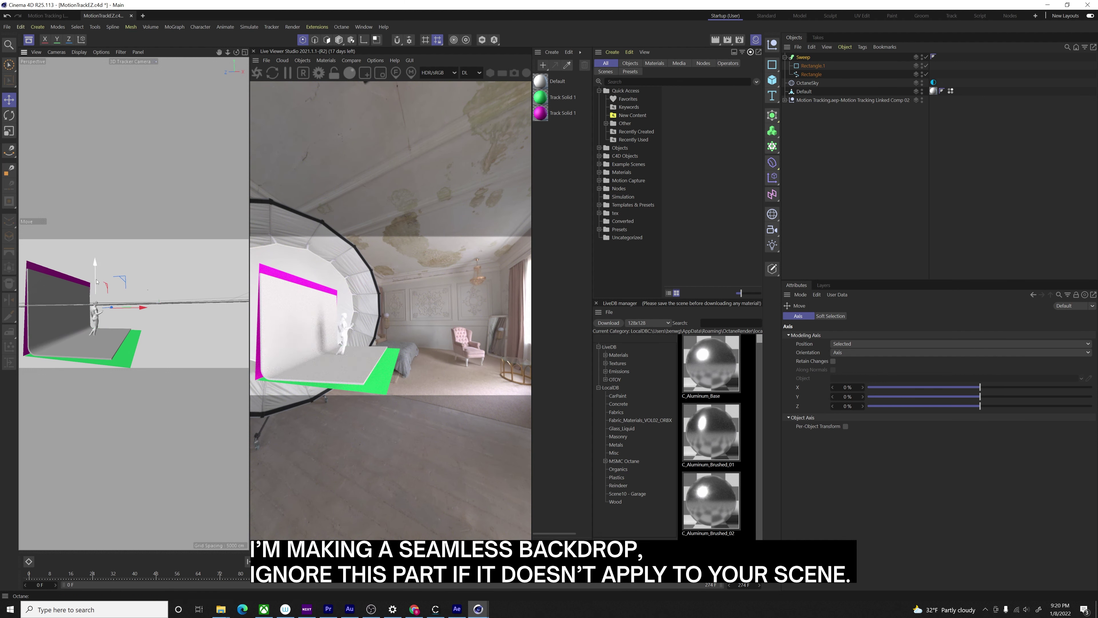
Rotate and nudge the backdrop until its floor and upright side line up with the green and magenta solids.
{"action": "key", "text": "r"}
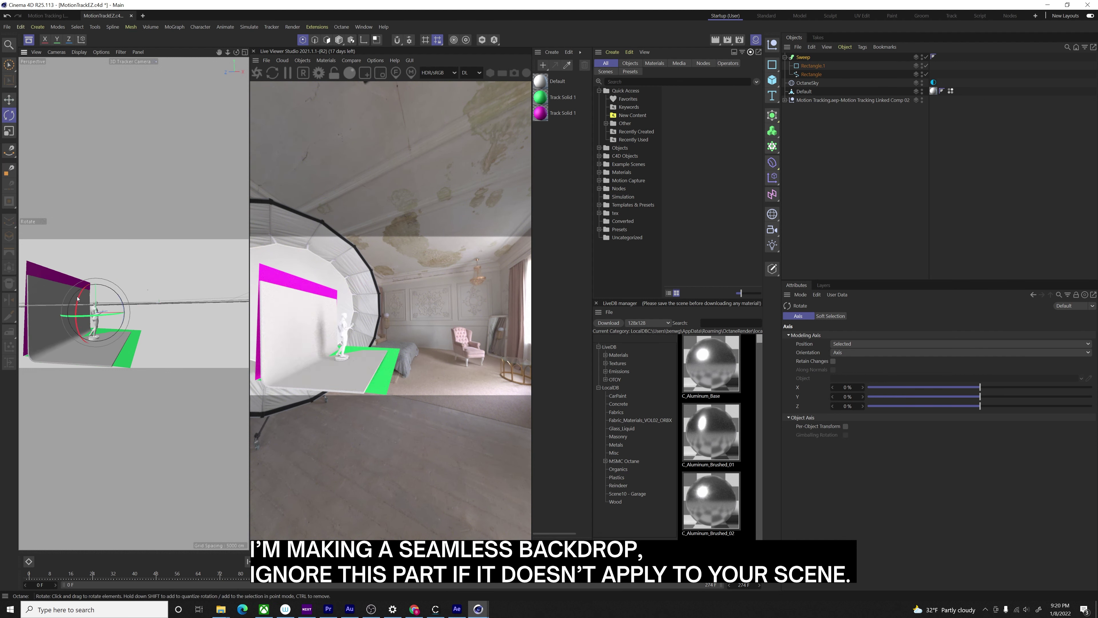
{"action": "mouse_move", "coordinate": [76, 303]}
{"action": "left_mouse_down"}
{"action": "mouse_move", "coordinate": [96, 297]}
{"action": "mouse_move", "coordinate": [79, 305]}
{"action": "mouse_move", "coordinate": [111, 314]}
{"action": "mouse_move", "coordinate": [117, 299]}
{"action": "mouse_move", "coordinate": [86, 320]}
{"action": "left_mouse_up"}
{"action": "key", "text": "e"}
{"action": "key", "text": "r"}
{"action": "key", "text": "e"}
{"action": "key", "text": "r"}
{"action": "key", "text": "e"}
{"action": "key", "text": "r"}
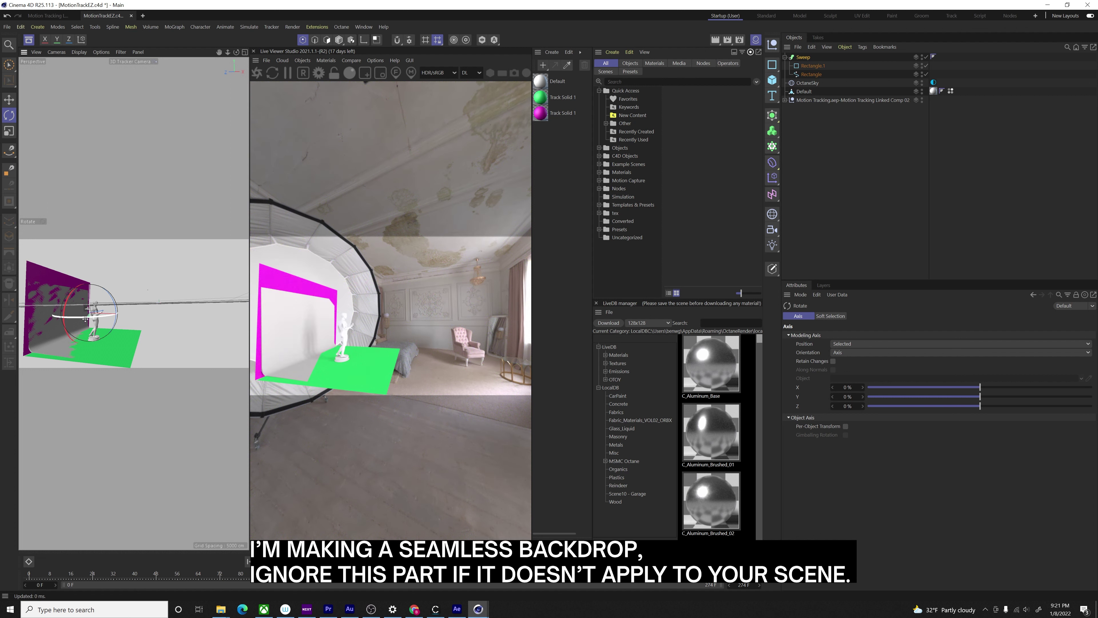
Expand the Motion Tracking Linked Comp group and hide both Track Solid 1 planes in the viewport and the render.
{"action": "left_click", "coordinate": [821, 119]}
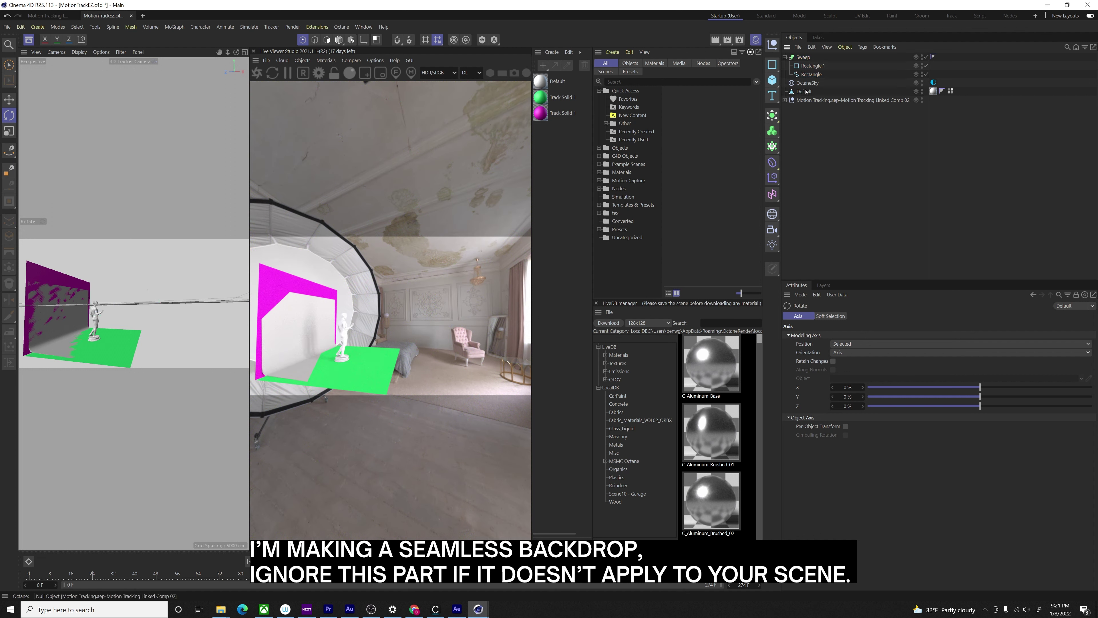
{"action": "left_click", "coordinate": [784, 100]}
{"action": "left_click", "coordinate": [922, 117], "text": "alt"}
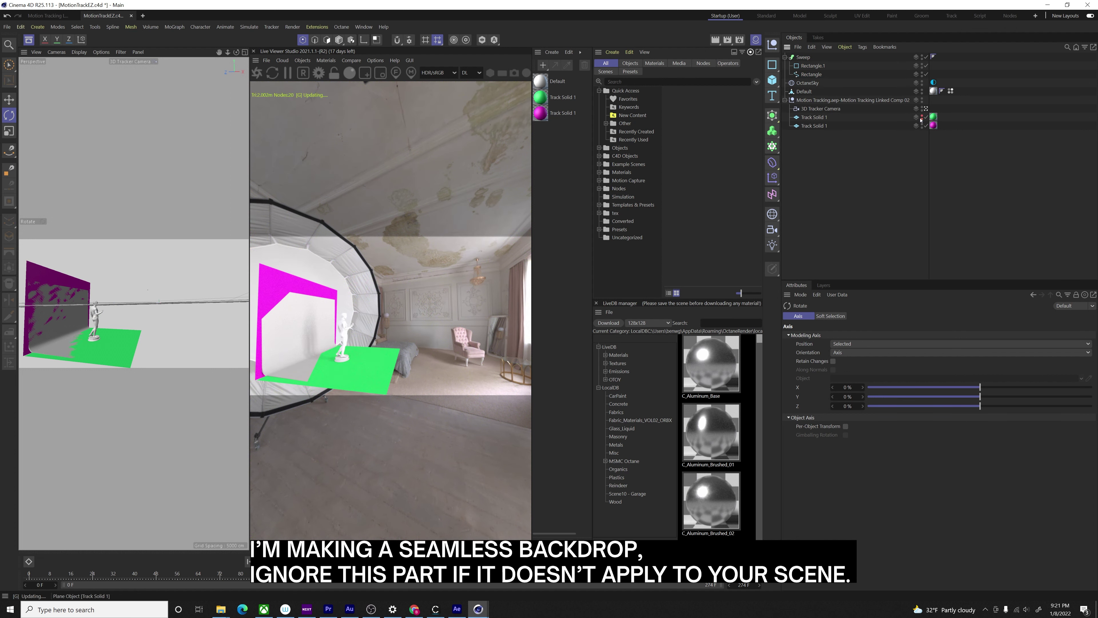
{"action": "left_click", "coordinate": [921, 118], "text": "alt"}
{"action": "left_click", "coordinate": [922, 126], "text": "alt"}
{"action": "left_click", "coordinate": [922, 125], "text": "alt"}
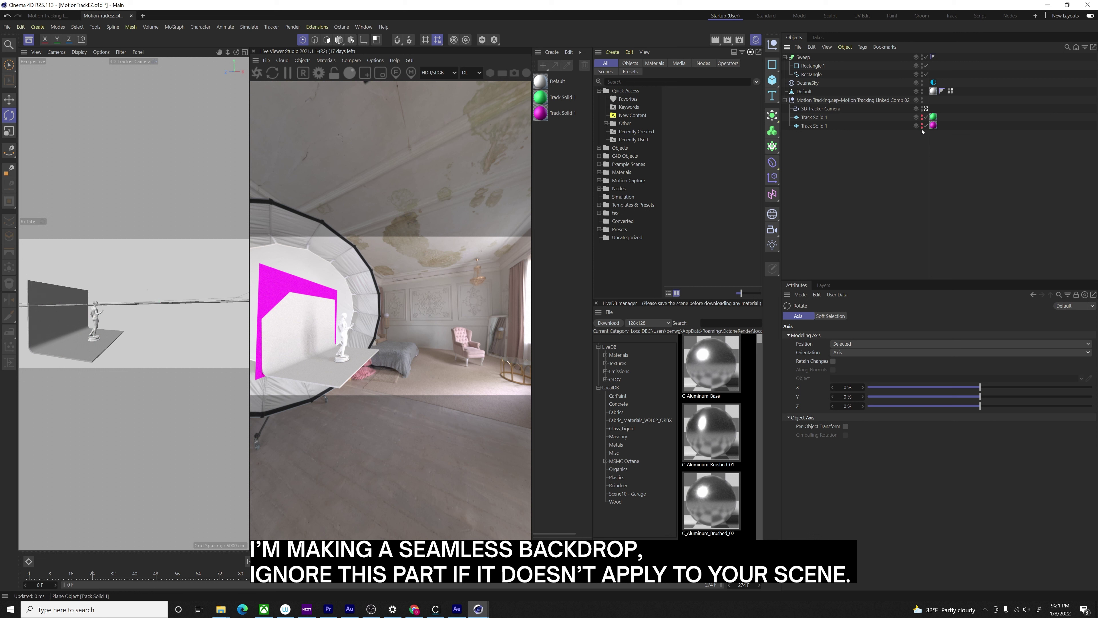
{"action": "left_click", "coordinate": [813, 65]}
{"action": "left_click", "coordinate": [811, 74], "text": "shift"}
{"action": "key", "text": "t"}
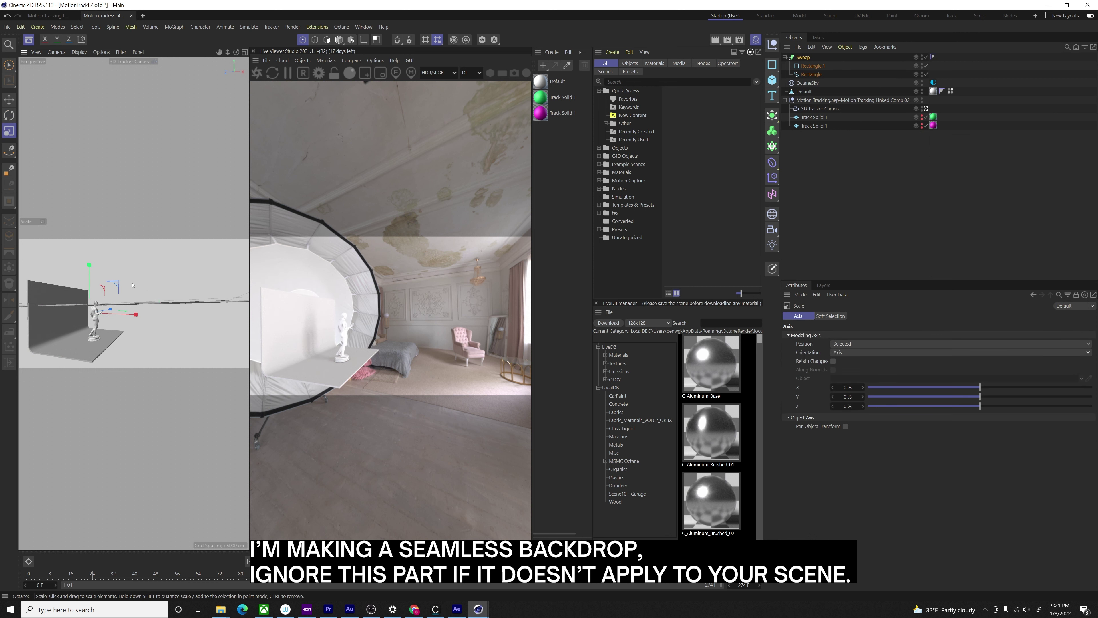
{"action": "key", "text": "r"}
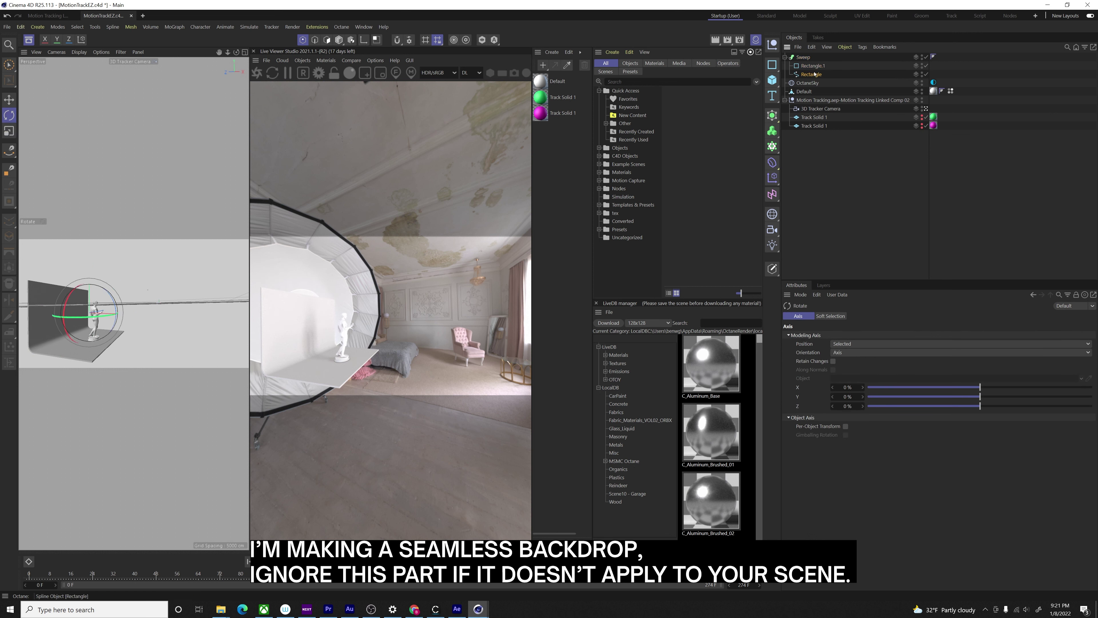
Extend the backdrop's floor by moving the floor end point of the L-shaped spline outward, away from the wall.
{"action": "left_click", "coordinate": [811, 74]}
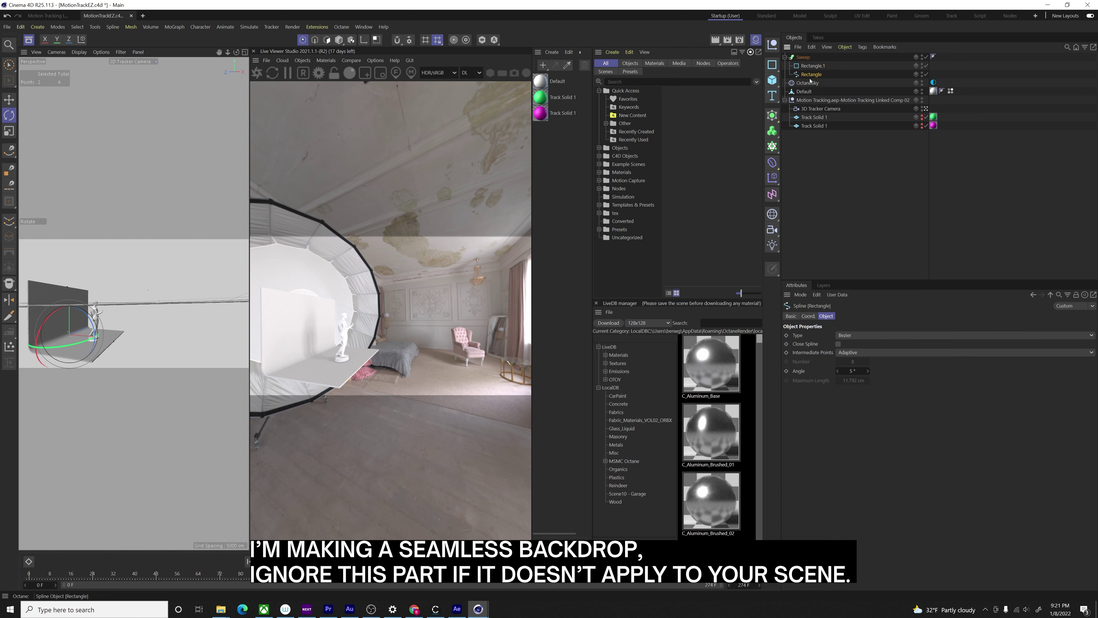
{"action": "left_click", "coordinate": [67, 287]}
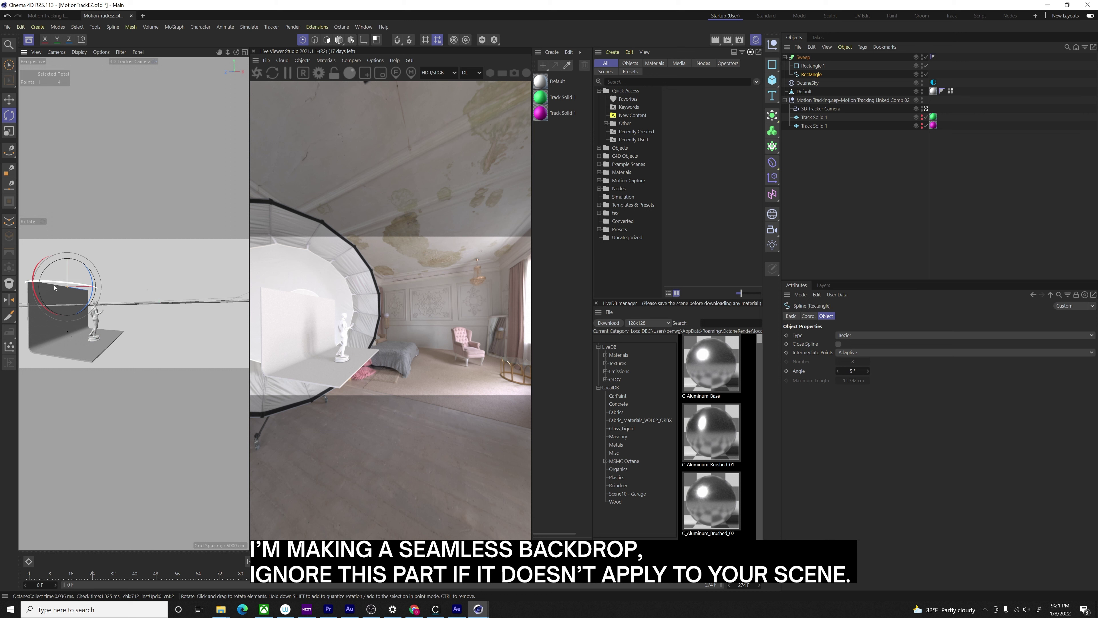
{"action": "left_click", "coordinate": [66, 292]}
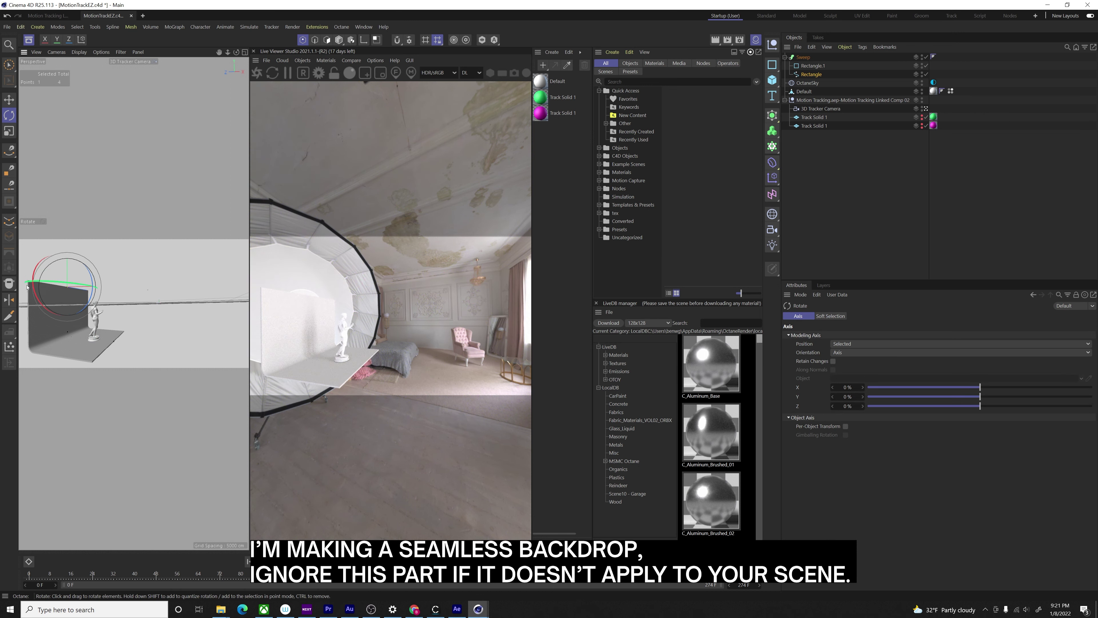
{"action": "left_click", "coordinate": [34, 296]}
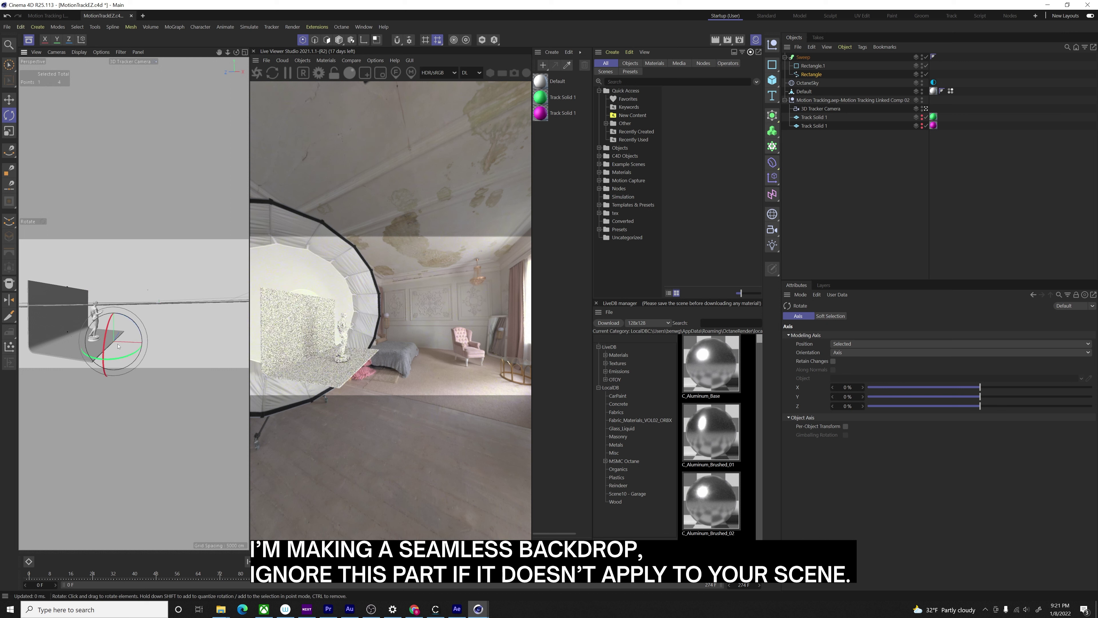
{"action": "key", "text": "e"}
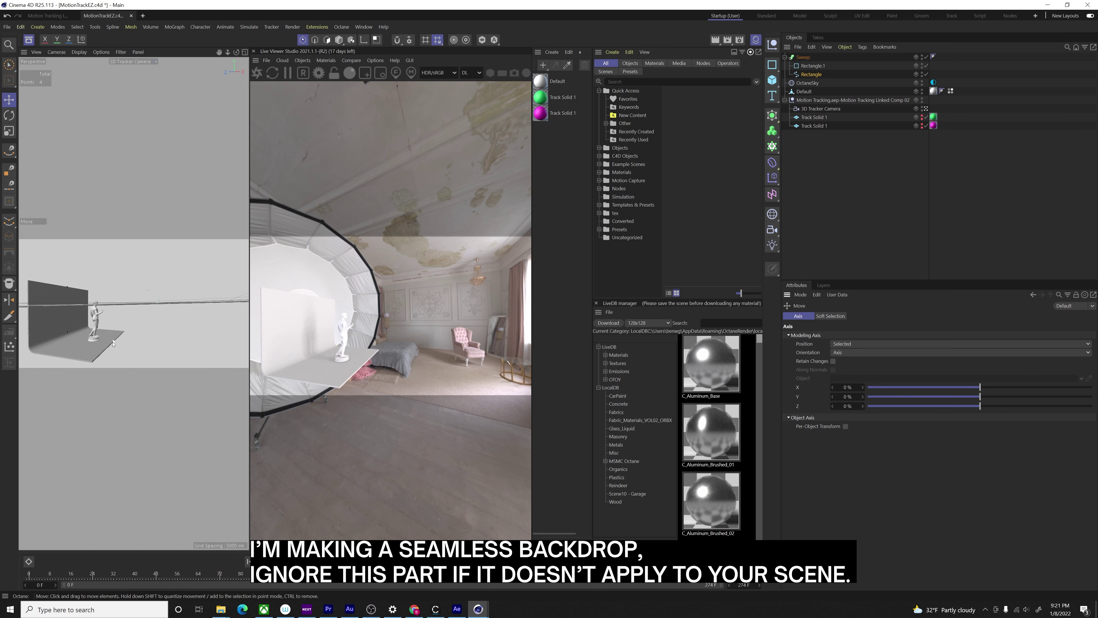
{"action": "left_click_drag", "start_coordinate": [113, 342], "coordinate": [122, 342]}
{"action": "key", "text": "ctrl+z"}
{"action": "left_click", "coordinate": [115, 344]}
{"action": "key", "text": "r"}
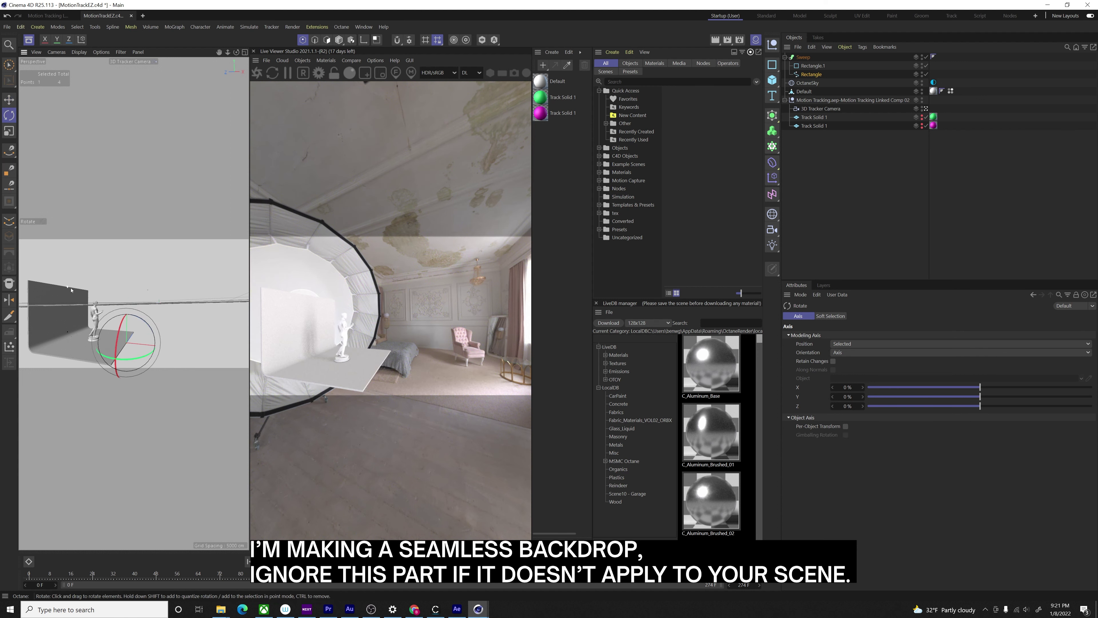
Raise the top end point of the L-shaped spline by about 2355 cm and move the timeline to frame 37.
{"action": "left_click", "coordinate": [69, 287]}
{"action": "key", "text": "e"}
{"action": "left_click_drag", "start_coordinate": [67, 270], "coordinate": [67, 258]}
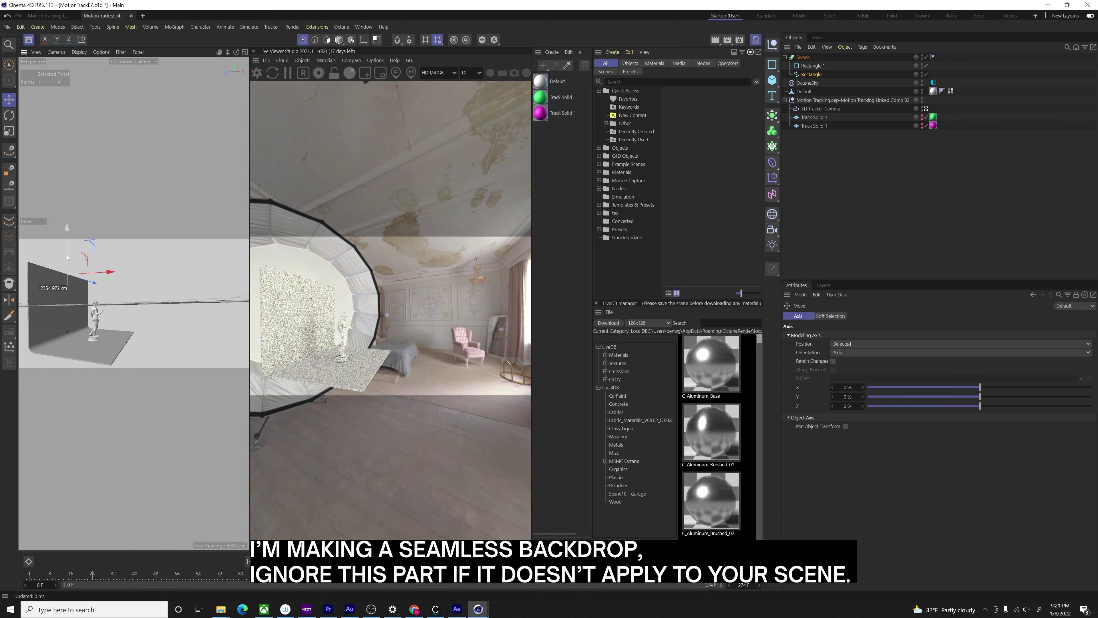
{"action": "key", "text": "r"}
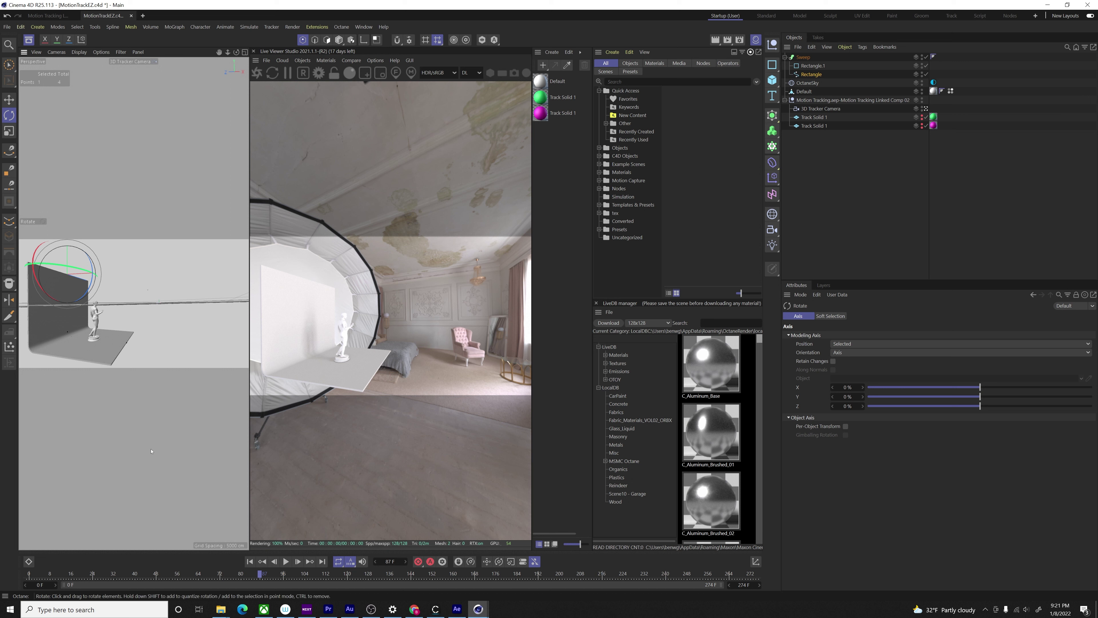
{"action": "left_click_drag", "start_coordinate": [172, 575], "coordinate": [128, 575]}
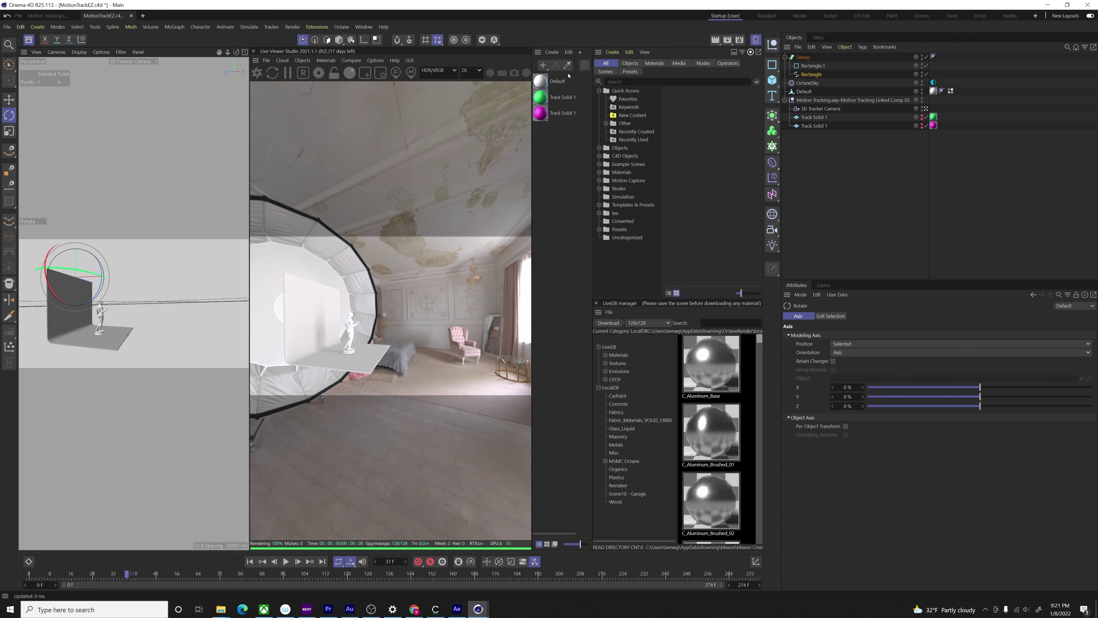
Create an Octane Material with Shadow catcher enabled in its Common settings and apply it to the Sweep backdrop.
{"action": "left_click", "coordinate": [552, 52]}
{"action": "mouse_move", "coordinate": [573, 87]}
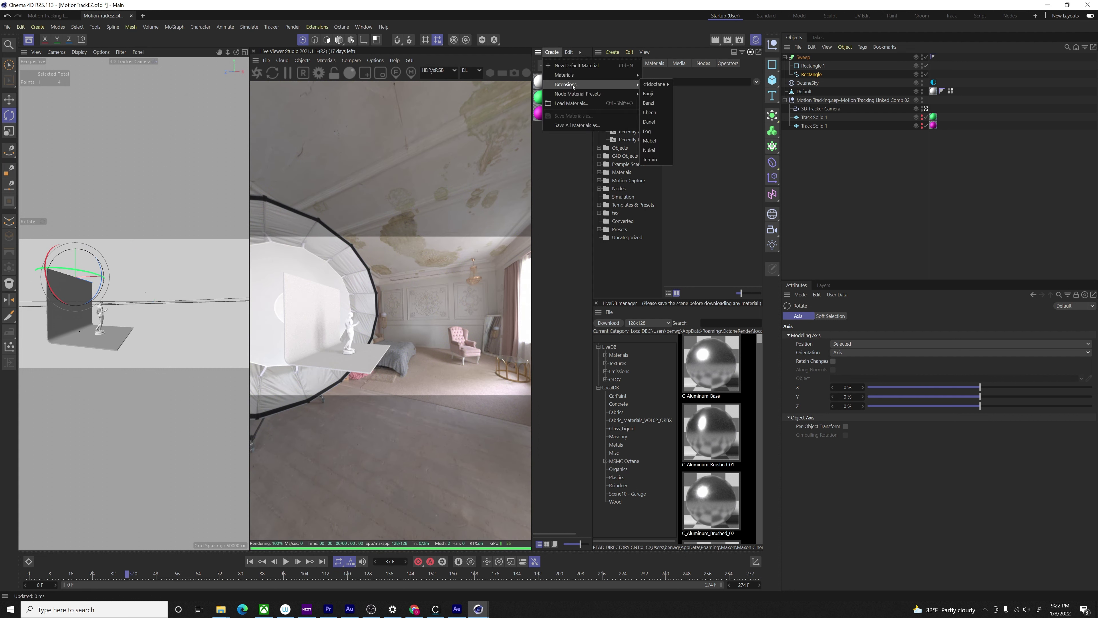
{"action": "mouse_move", "coordinate": [653, 84]}
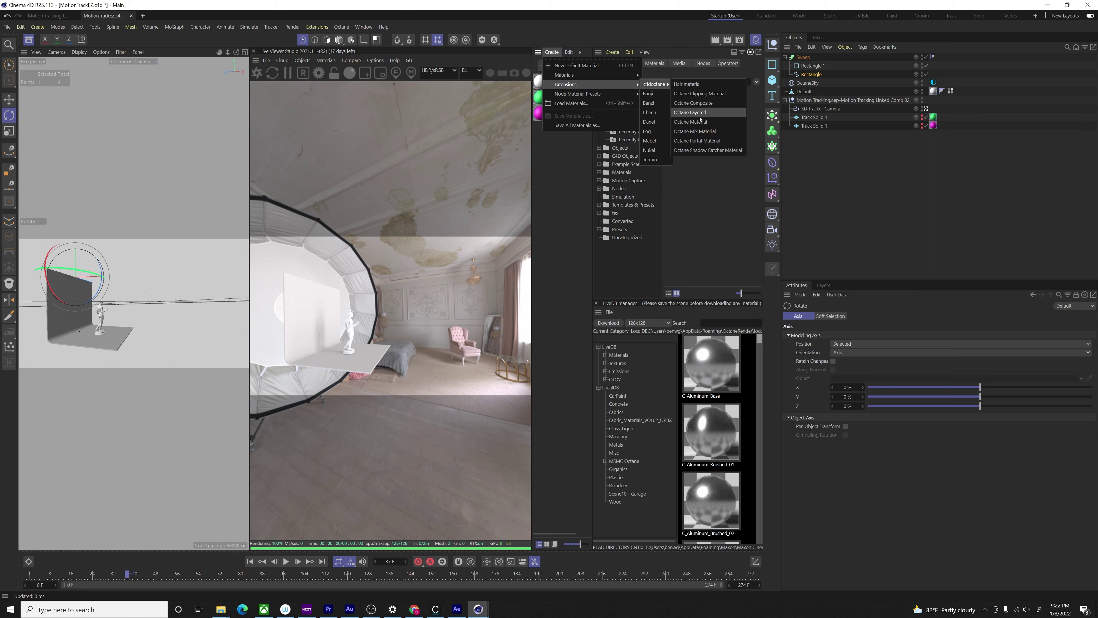
{"action": "left_click", "coordinate": [691, 121]}
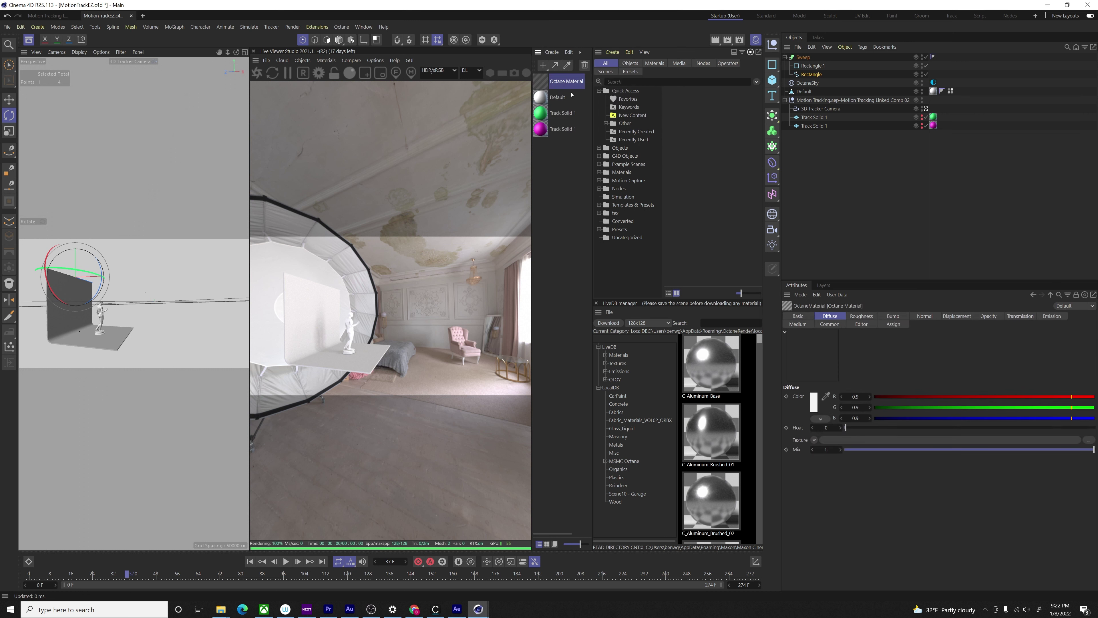
{"action": "double_click", "coordinate": [543, 83]}
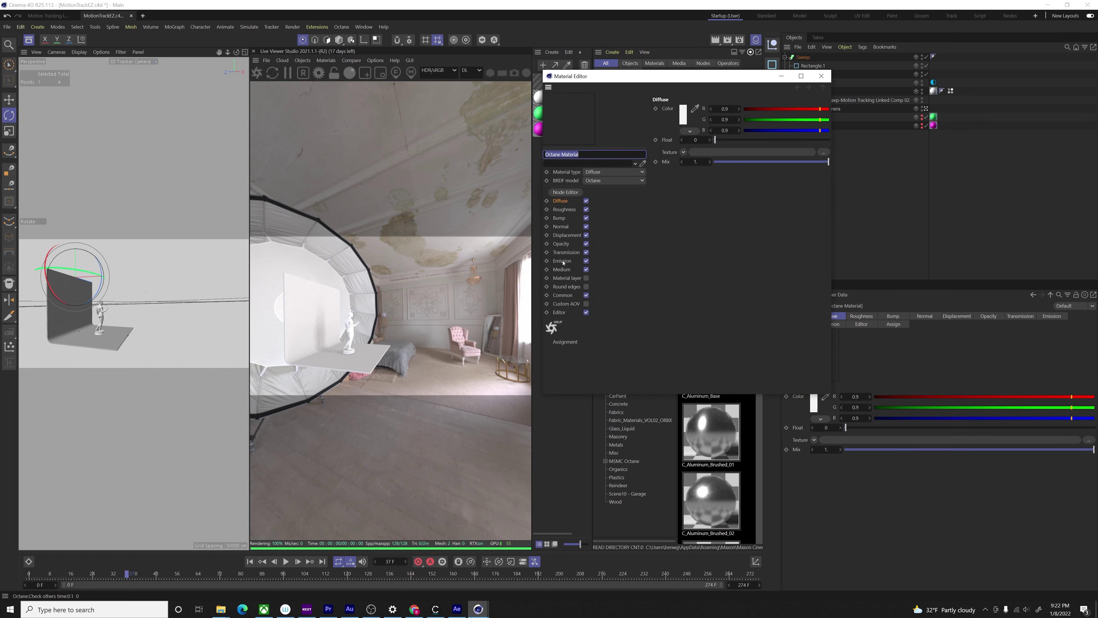
{"action": "left_click", "coordinate": [562, 296]}
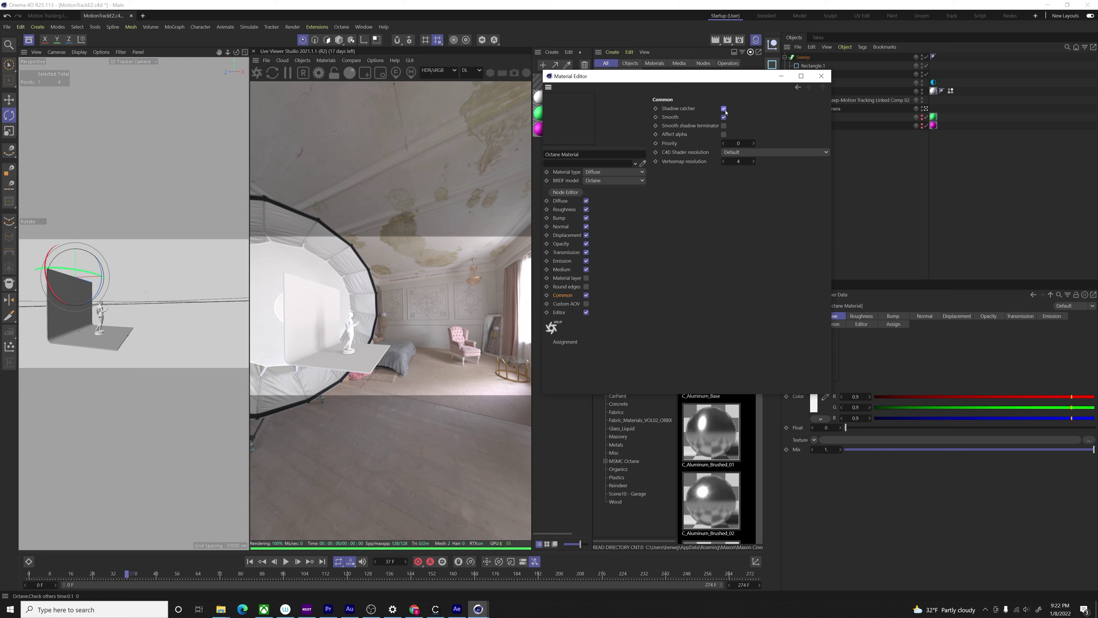
{"action": "left_click", "coordinate": [821, 76]}
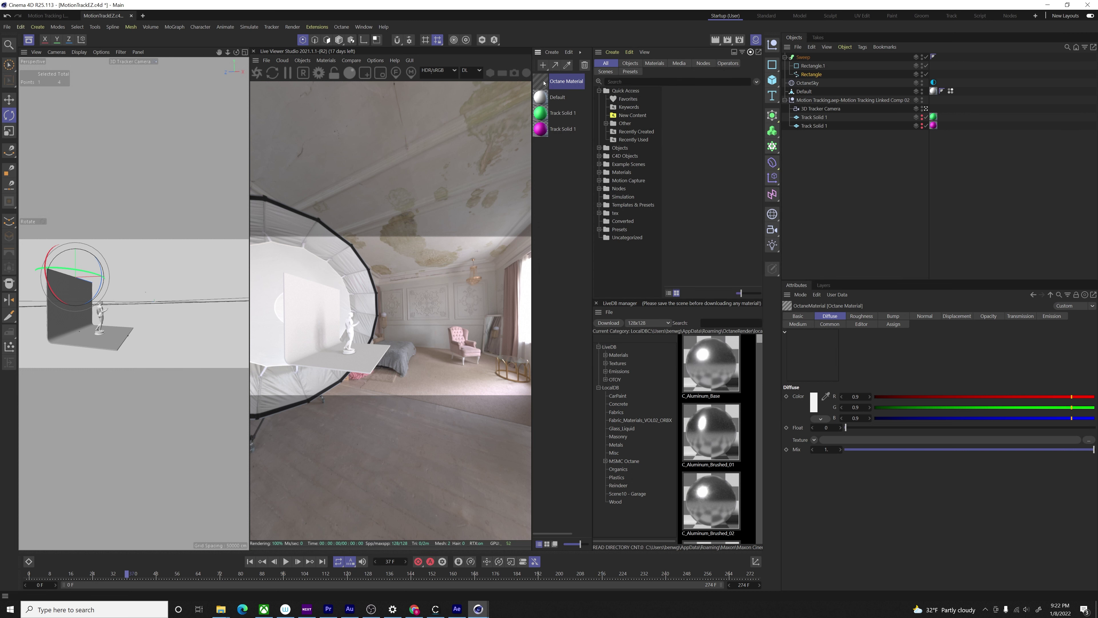
{"action": "left_click_drag", "start_coordinate": [801, 60], "coordinate": [801, 61]}
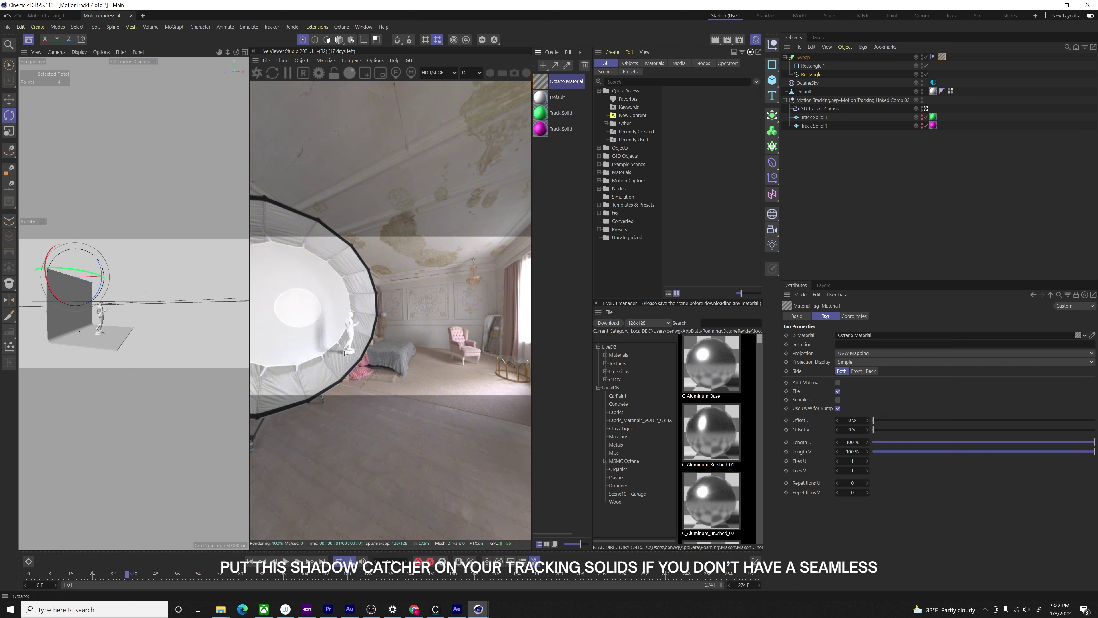
{"action": "left_click", "coordinate": [551, 52]}
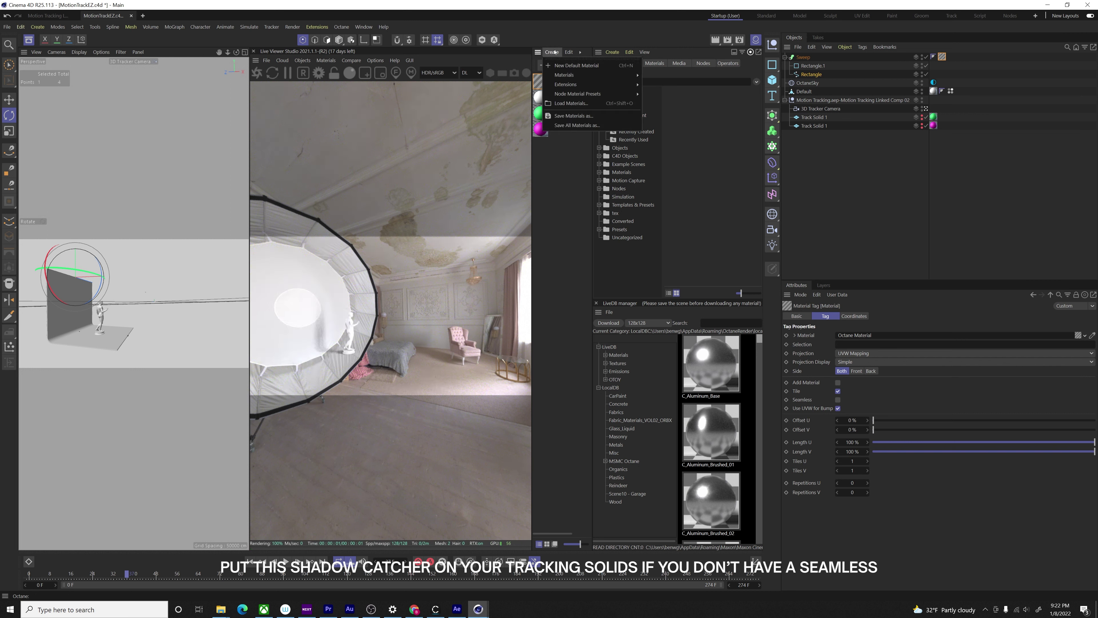
{"action": "mouse_move", "coordinate": [572, 86]}
{"action": "left_click", "coordinate": [691, 111]}
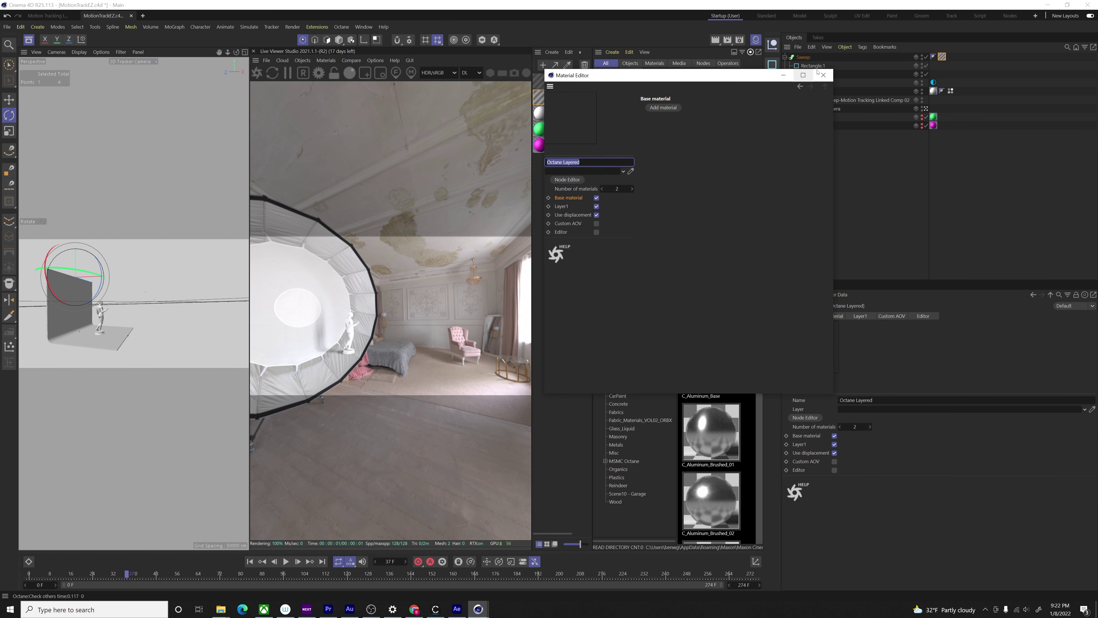
{"action": "left_click", "coordinate": [823, 74]}
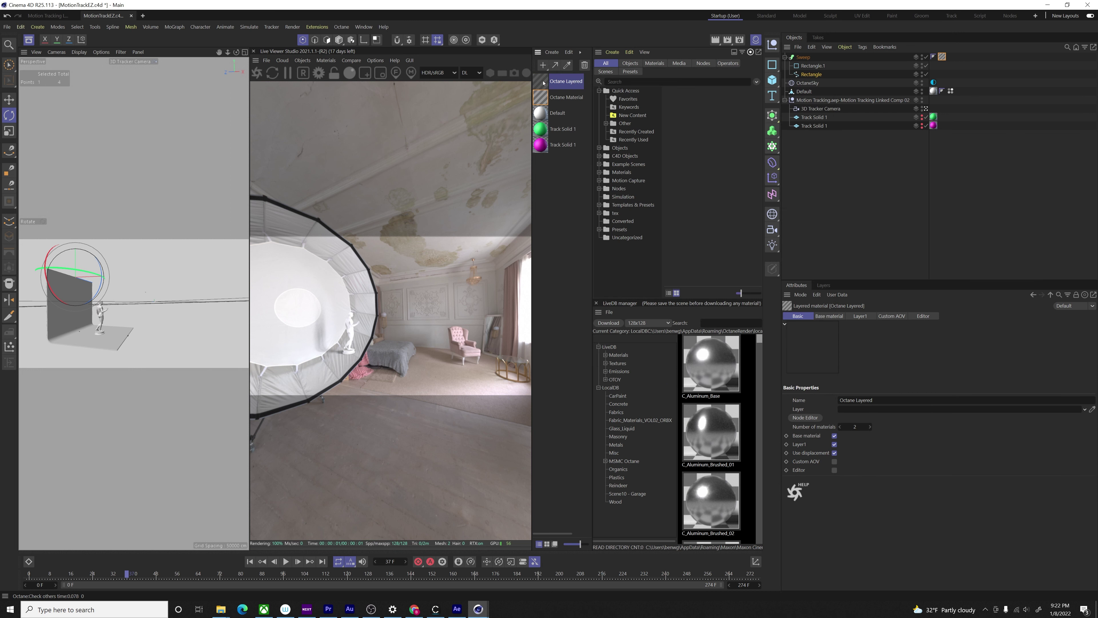
{"action": "key", "text": "Delete"}
Create a second Octane Material and set its material type to Glossy.
{"action": "left_click", "coordinate": [551, 52]}
{"action": "mouse_move", "coordinate": [565, 84]}
{"action": "mouse_move", "coordinate": [647, 84]}
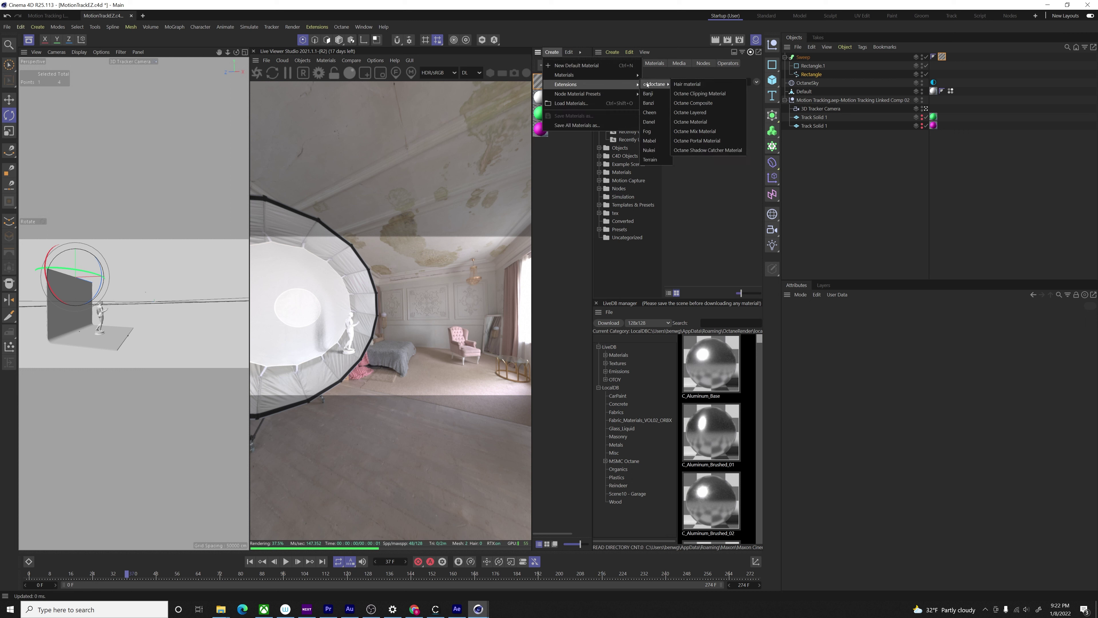
{"action": "left_click", "coordinate": [690, 121]}
{"action": "double_click", "coordinate": [542, 83]}
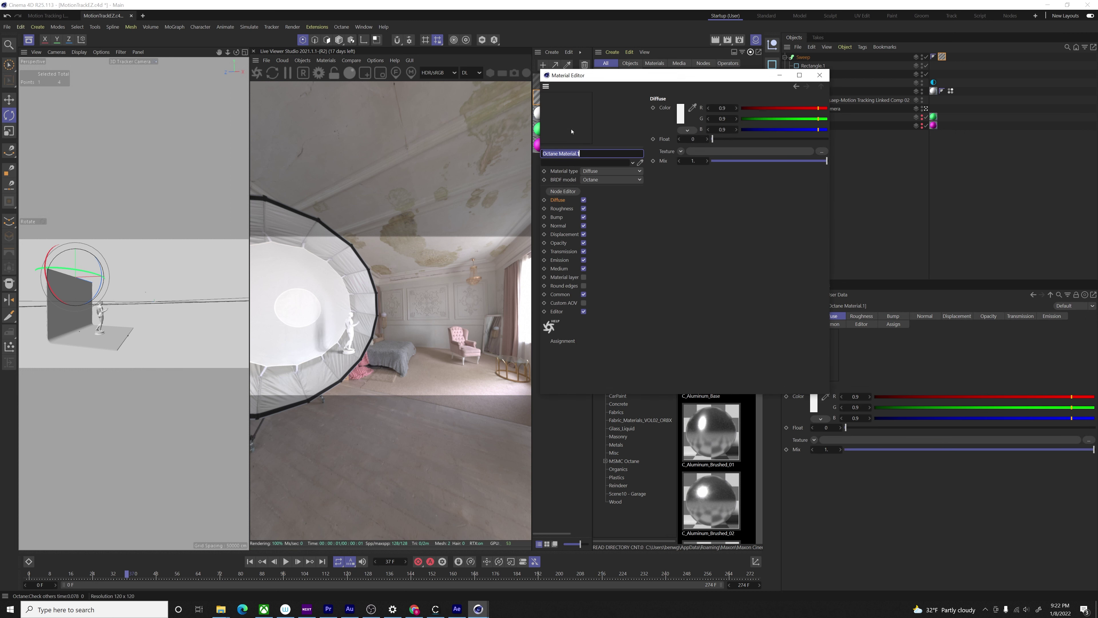
{"action": "left_click", "coordinate": [611, 171]}
{"action": "left_click", "coordinate": [606, 181]}
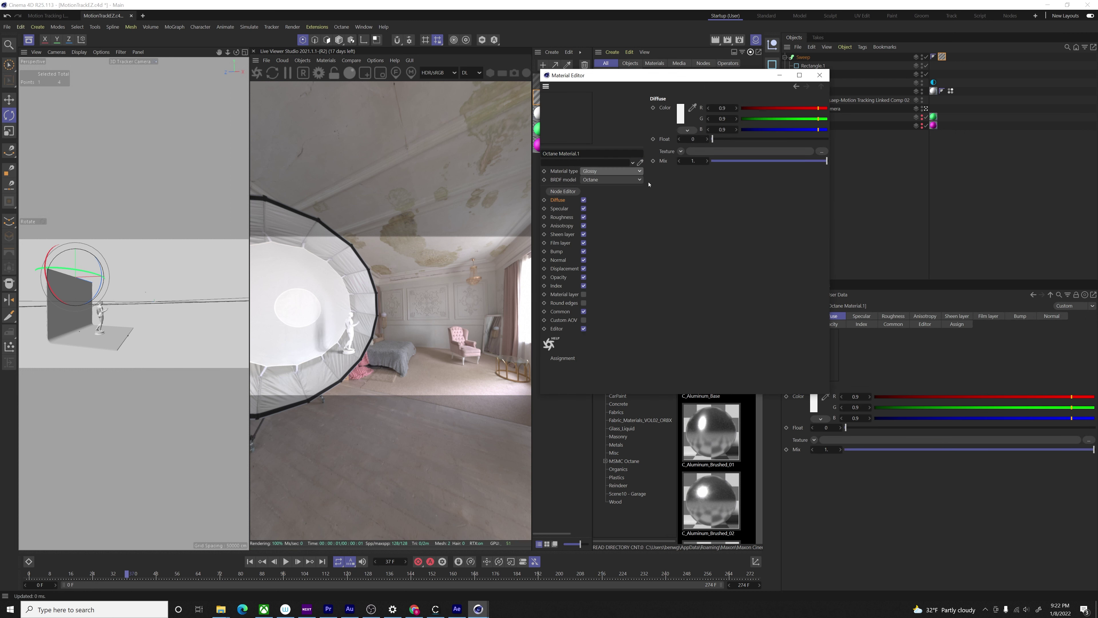
Set the glossy material's diffuse color to near-black with RGB values 2, 2, 2.
{"action": "left_click", "coordinate": [684, 117]}
{"action": "left_click", "coordinate": [595, 225]}
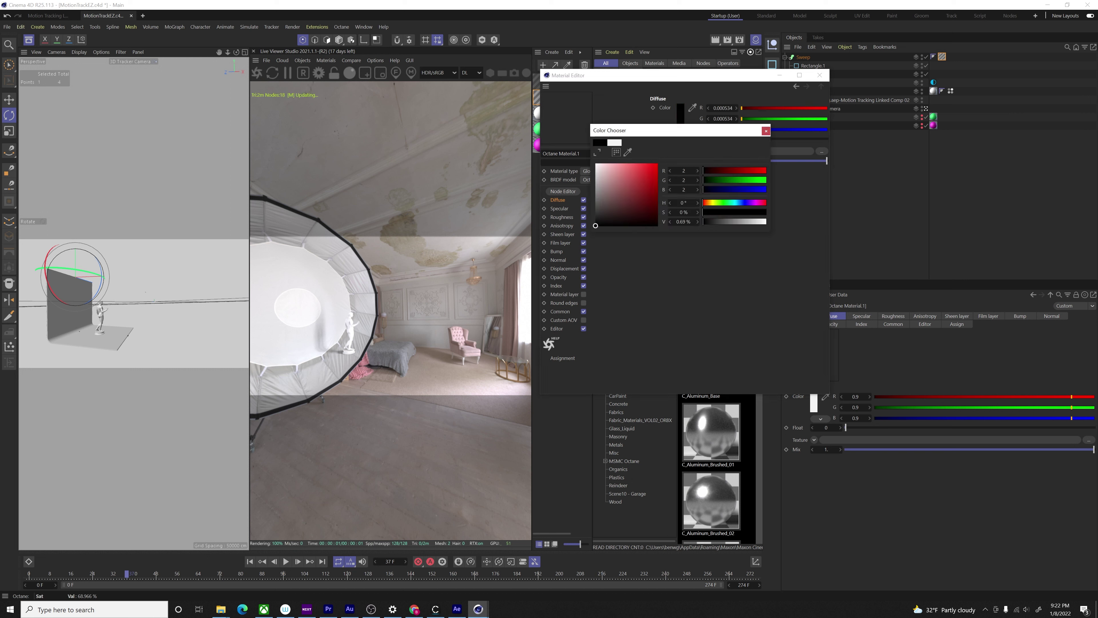
{"action": "left_click", "coordinate": [765, 132]}
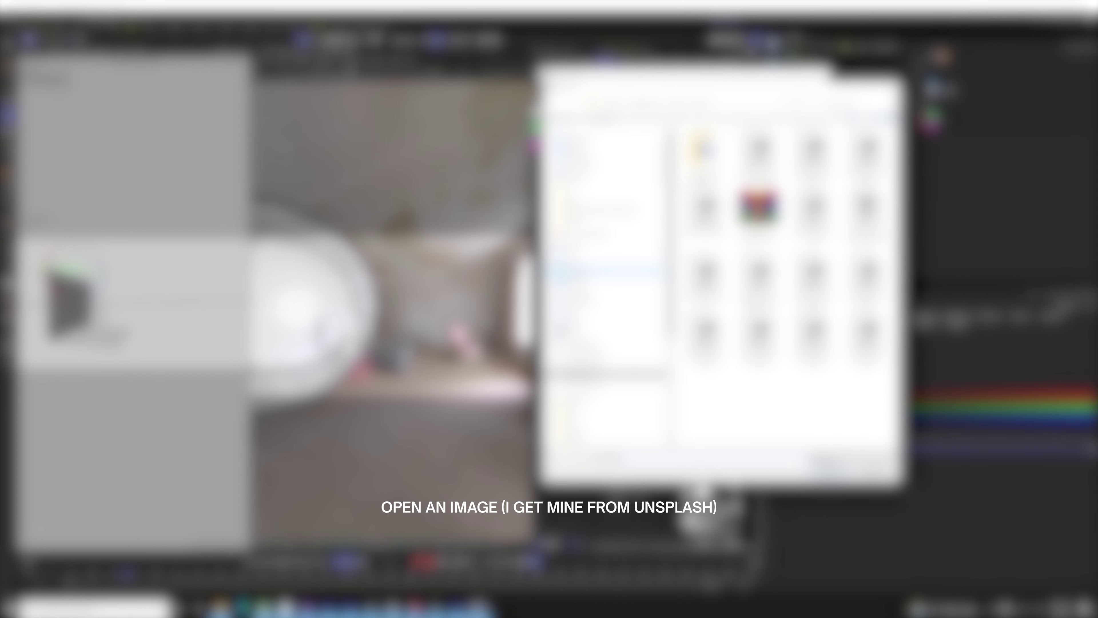
Load the pink and blue Unsplash image as the glossy material's roughness texture without copying it to the project location.
{"action": "left_click", "coordinate": [680, 103]}
{"action": "double_click", "coordinate": [758, 195]}
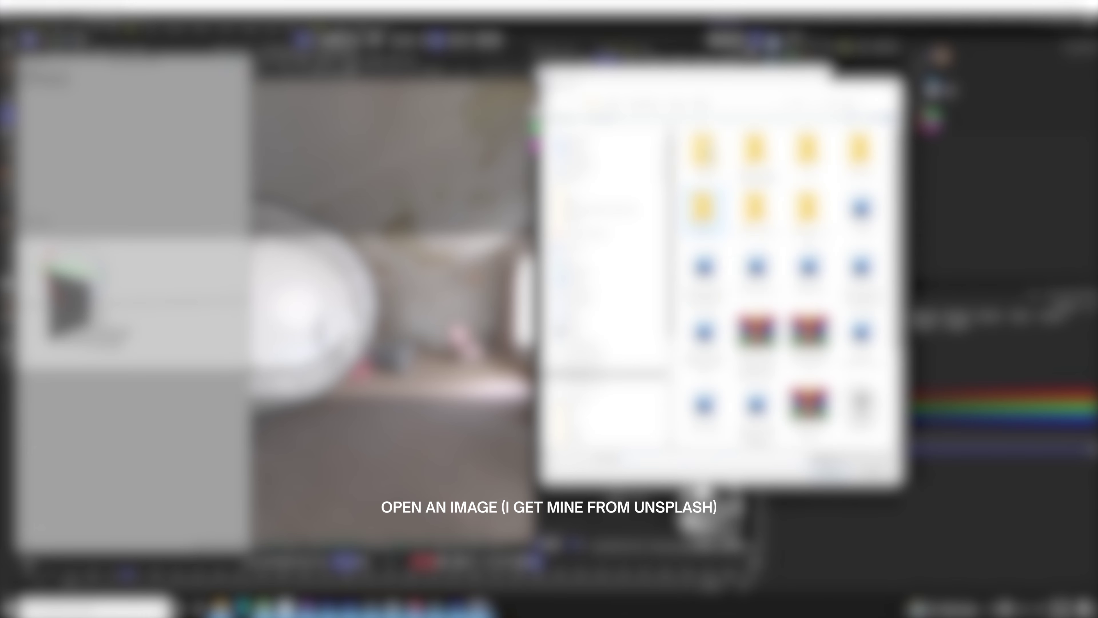
{"action": "scroll", "coordinate": [782, 268], "scroll_direction": "down", "scroll_amount": 3}
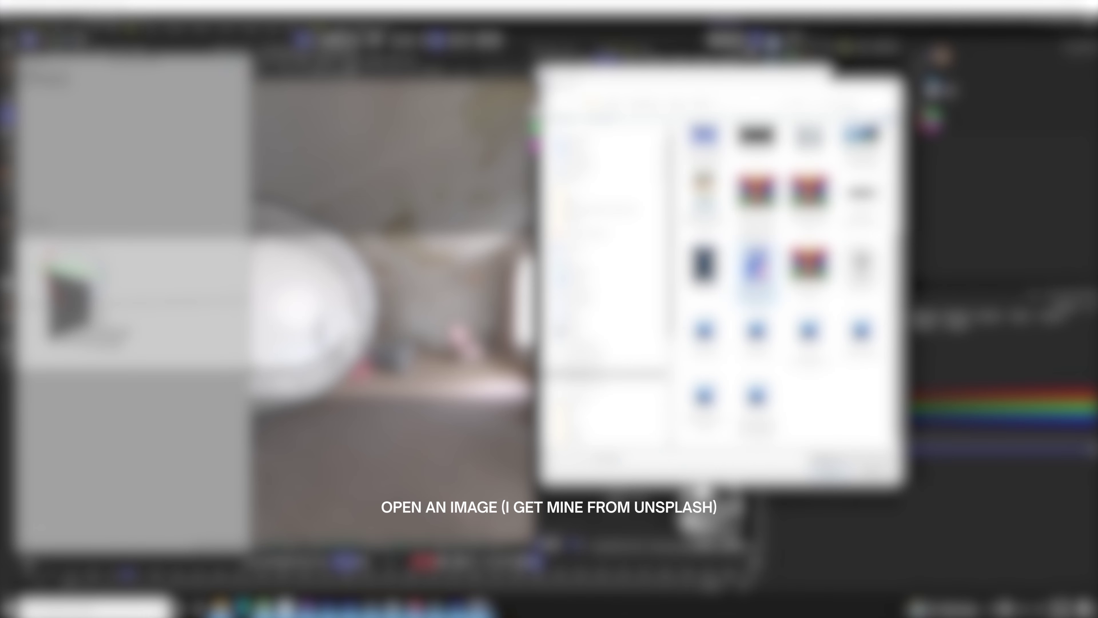
{"action": "double_click", "coordinate": [756, 277]}
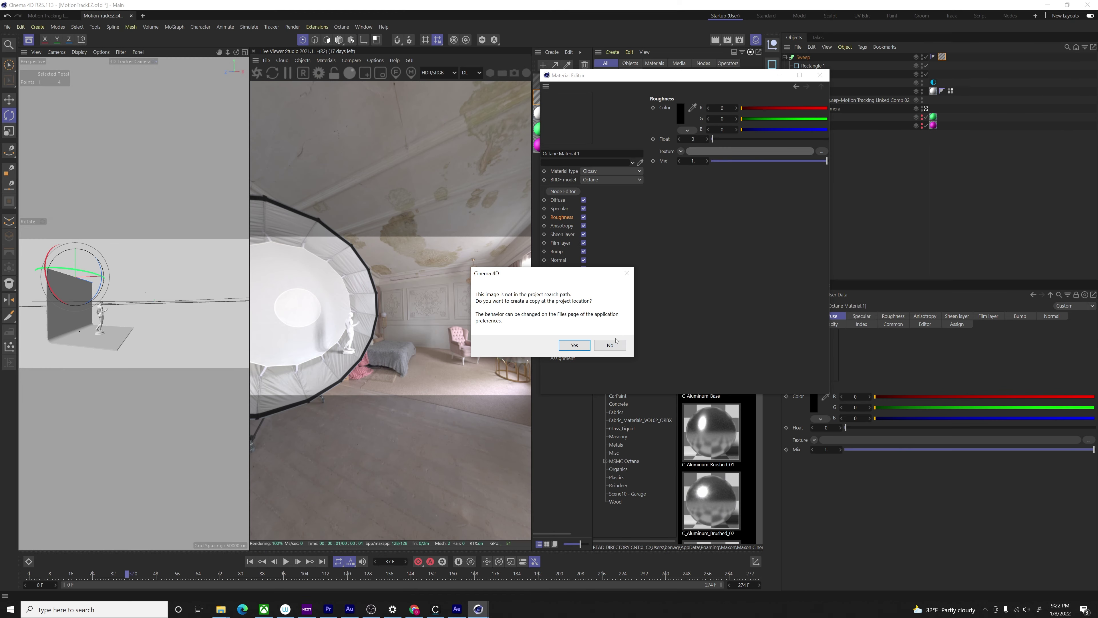
{"action": "left_click", "coordinate": [610, 345]}
{"action": "left_click", "coordinate": [819, 75]}
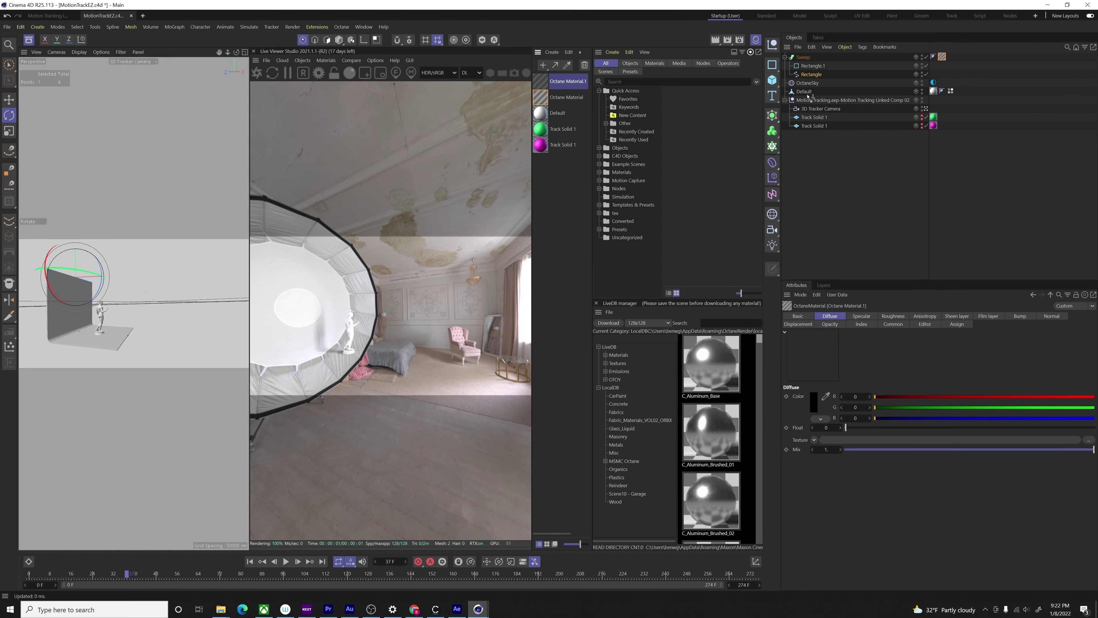
Apply the glossy material to the Default statue object and check the render along the timeline, stopping at frame 50.
{"action": "left_click_drag", "start_coordinate": [807, 95], "coordinate": [806, 93]}
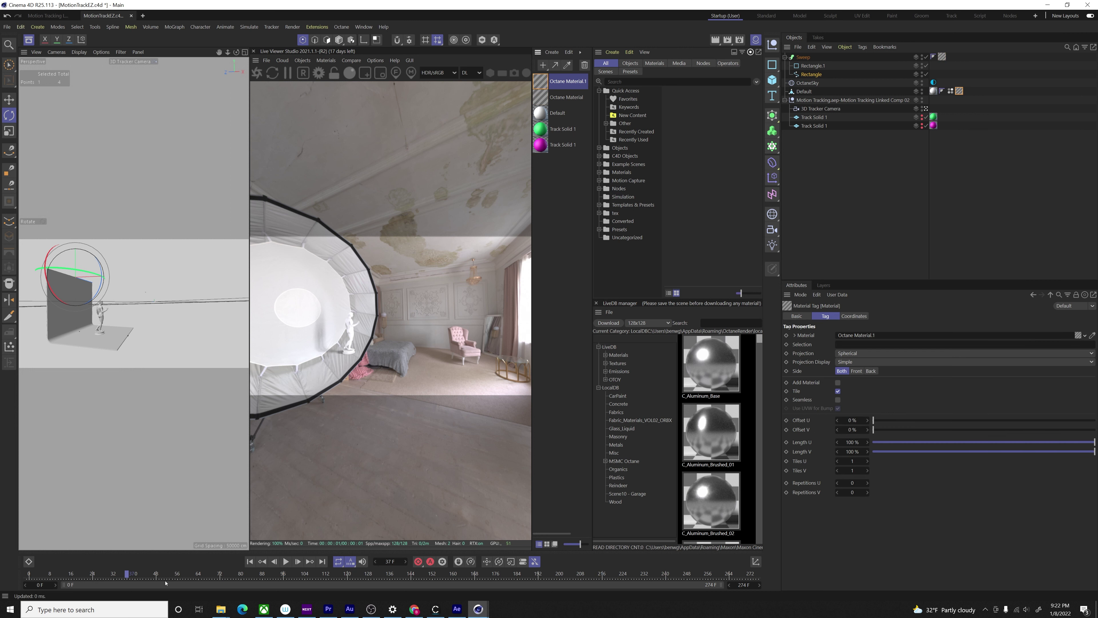
{"action": "left_click", "coordinate": [702, 575]}
{"action": "left_click_drag", "start_coordinate": [617, 577], "coordinate": [655, 577]}
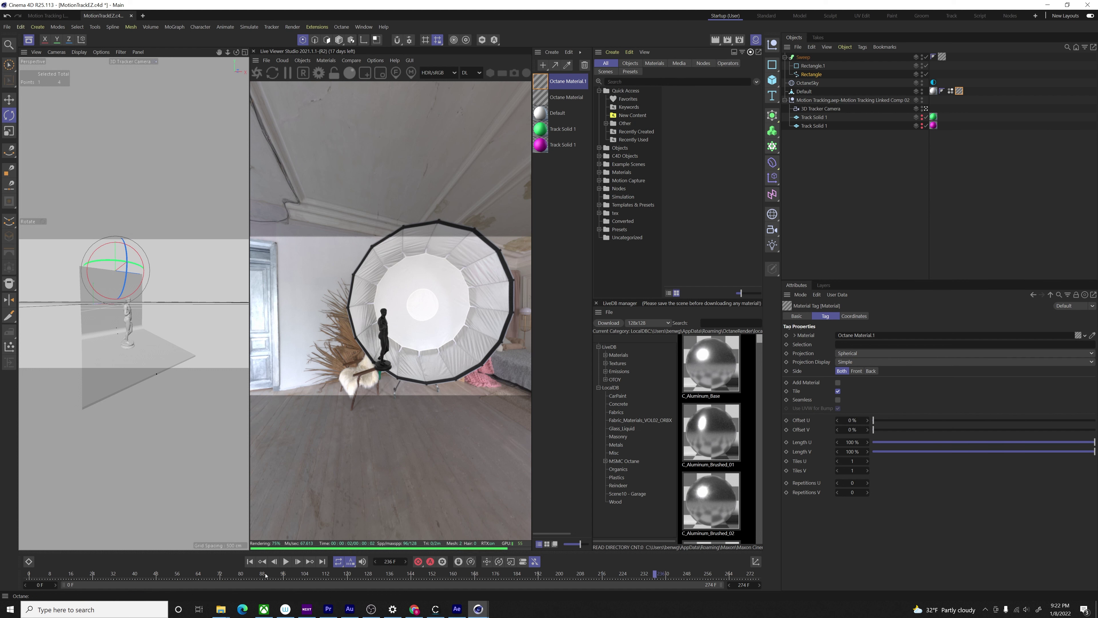
{"action": "left_click_drag", "start_coordinate": [265, 575], "coordinate": [161, 575]}
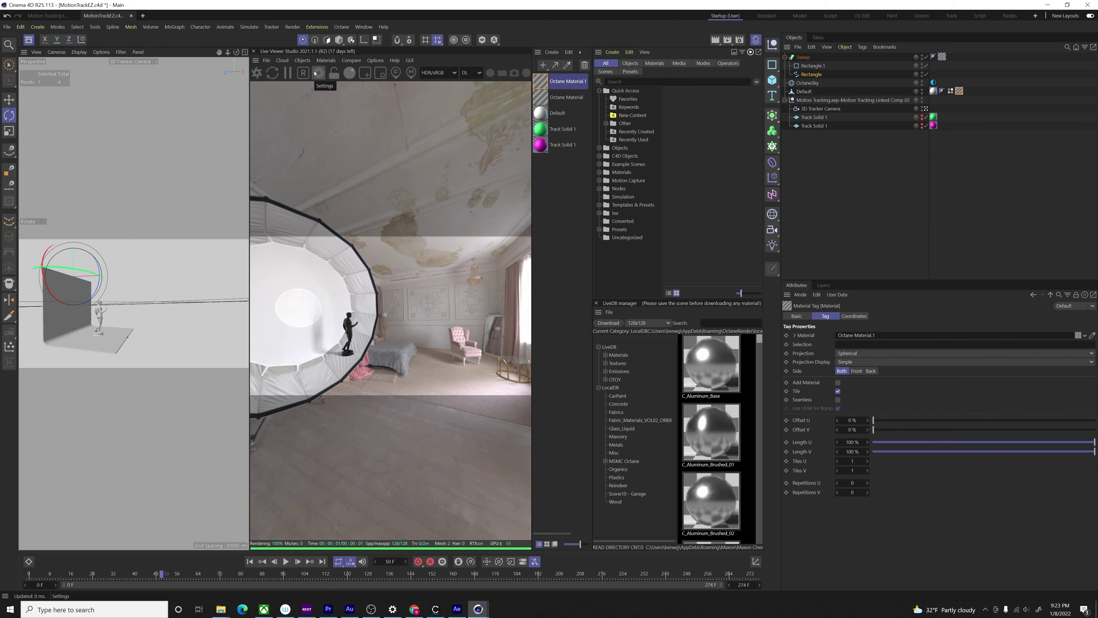
In the glossy material's node graph, insert a Color correction node between the bitmap and the Roughness input.
{"action": "double_click", "coordinate": [543, 84]}
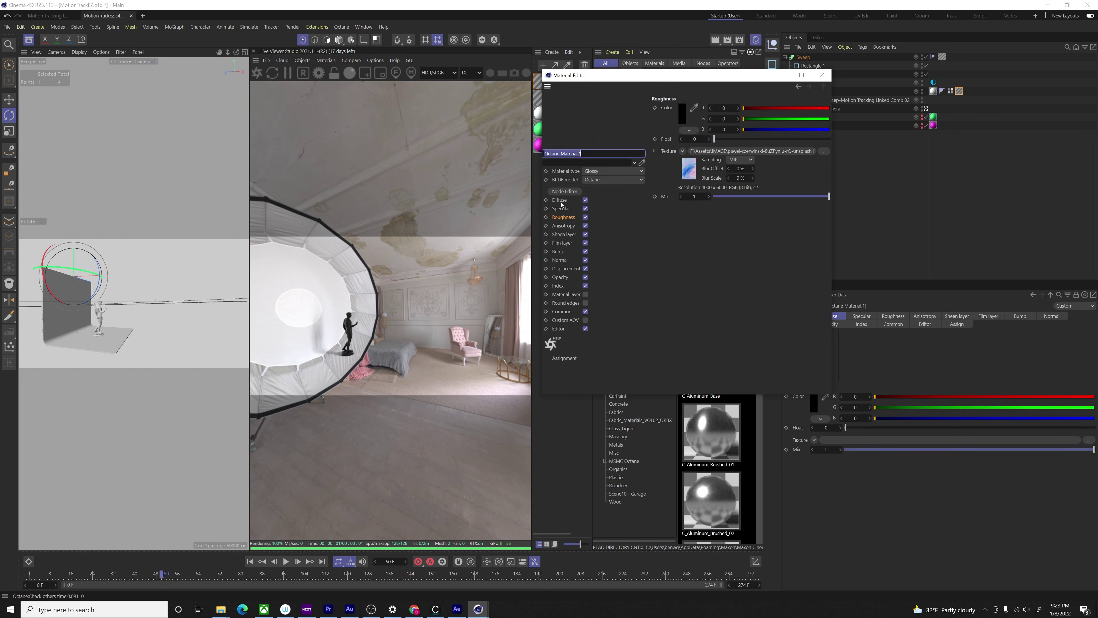
{"action": "left_click", "coordinate": [564, 190]}
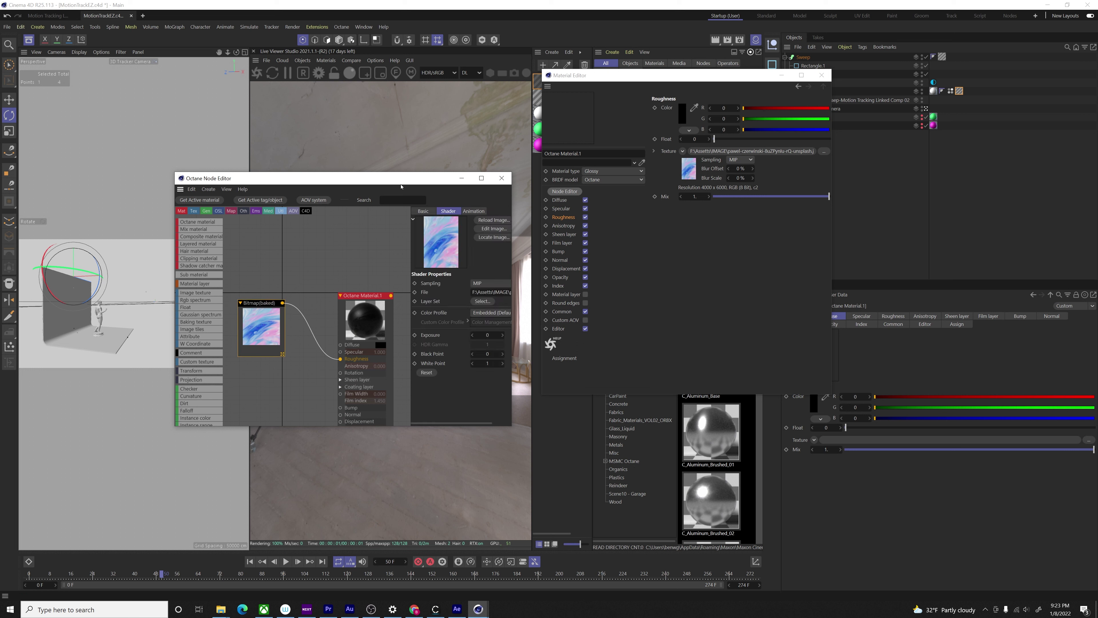
{"action": "type", "text": "colo"}
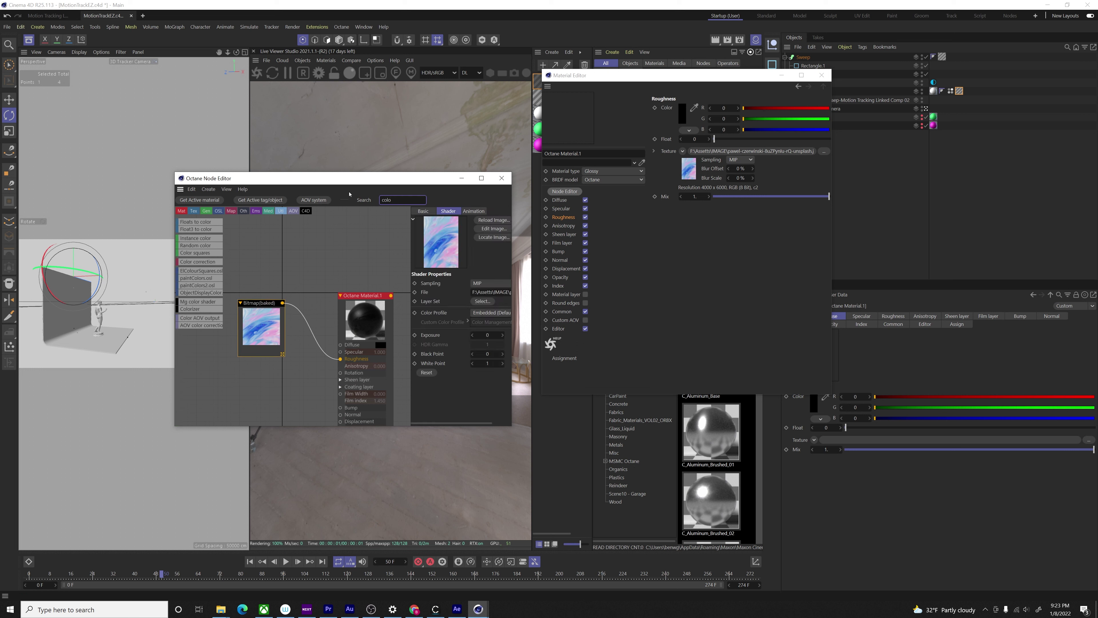
{"action": "left_click_drag", "start_coordinate": [191, 261], "coordinate": [309, 329]}
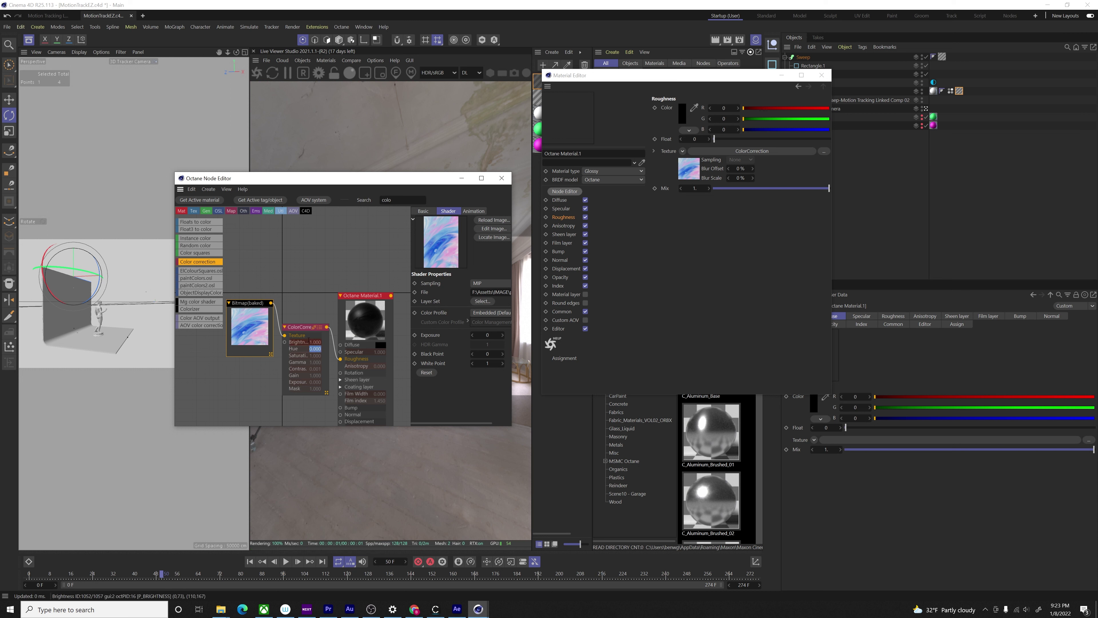
Set the Color correction node's gamma to about 2.89 and put away the node and material editors.
{"action": "left_click", "coordinate": [311, 327]}
{"action": "left_click_drag", "start_coordinate": [411, 174], "coordinate": [410, 180]}
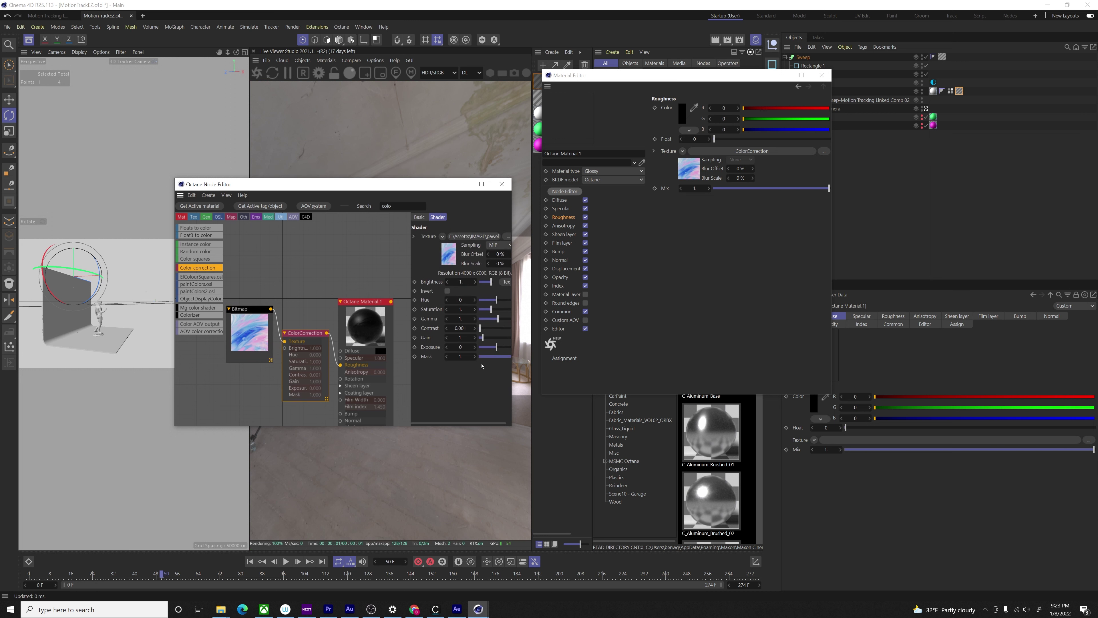
{"action": "left_click_drag", "start_coordinate": [497, 319], "coordinate": [502, 321]}
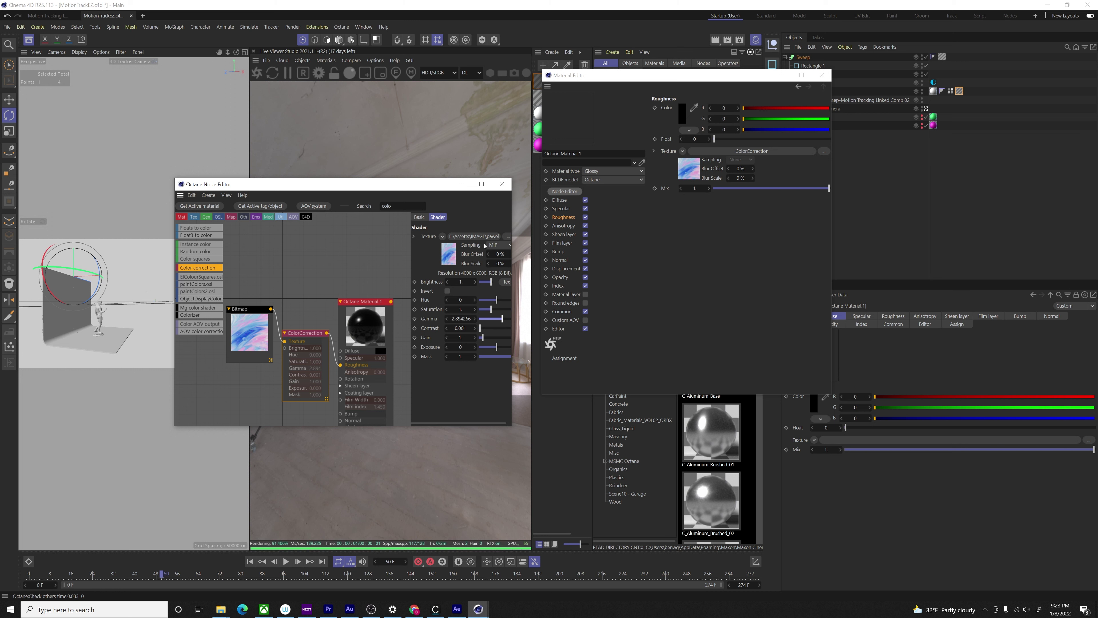
{"action": "left_click", "coordinate": [502, 184]}
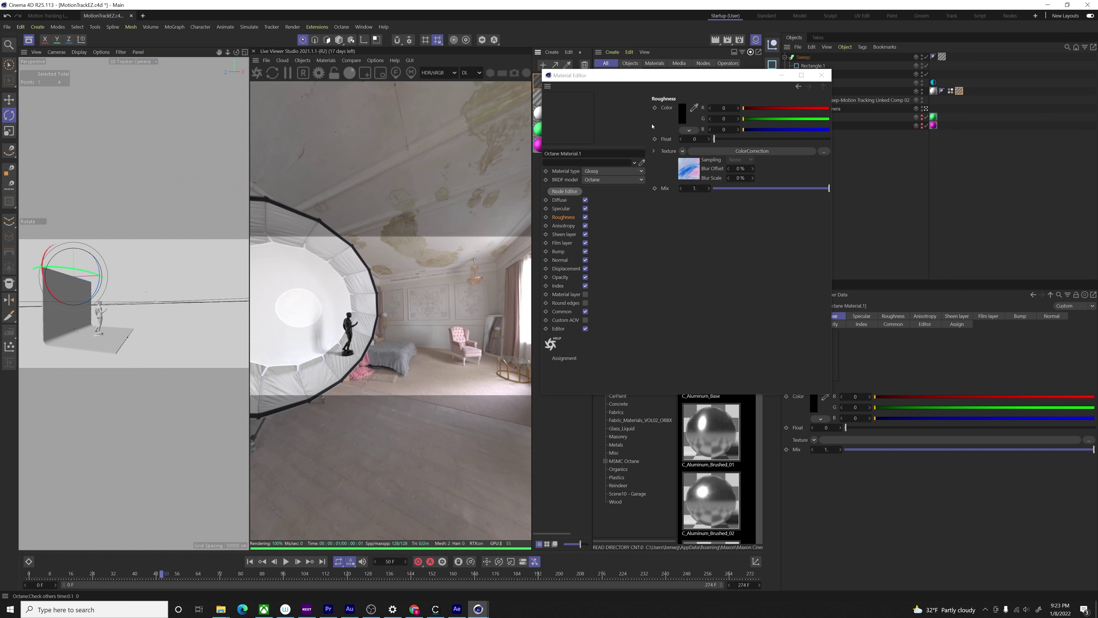
{"action": "left_click", "coordinate": [783, 76]}
Move the timeline to frame 270 and set the Octane direct lighting GI mode to GI_DIFFUSE.
{"action": "left_click_drag", "start_coordinate": [577, 575], "coordinate": [745, 574]}
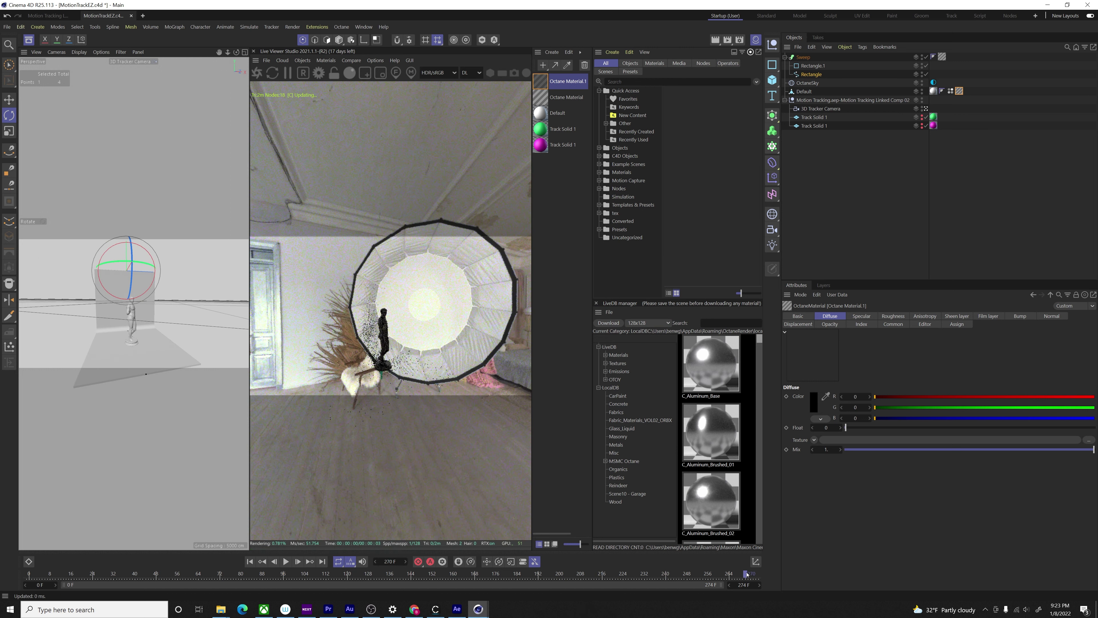
{"action": "left_click", "coordinate": [320, 72]}
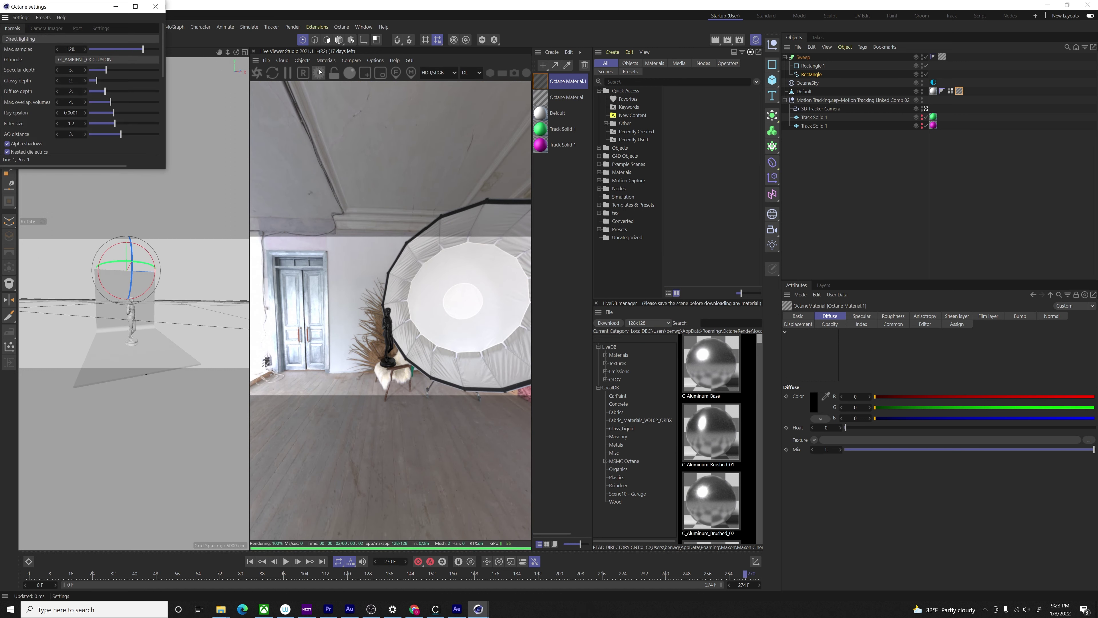
{"action": "left_click", "coordinate": [86, 59]}
{"action": "left_click", "coordinate": [77, 87]}
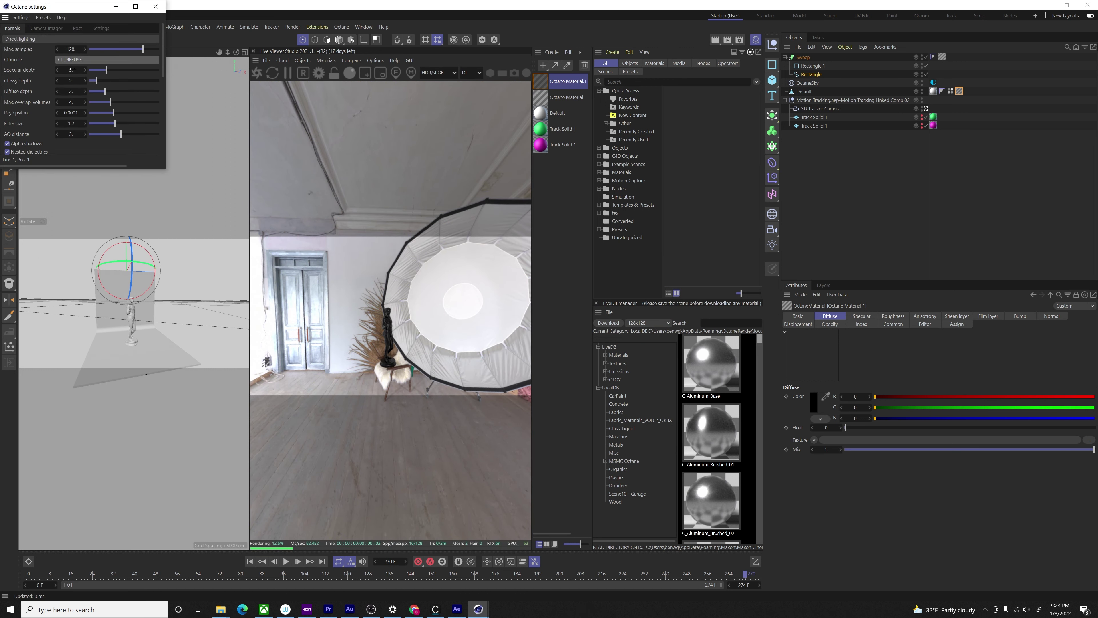
Enable Alpha channel and disable Keep environment in the Octane kernel settings, then check the transparent render at frame 108.
{"action": "left_click", "coordinate": [47, 28]}
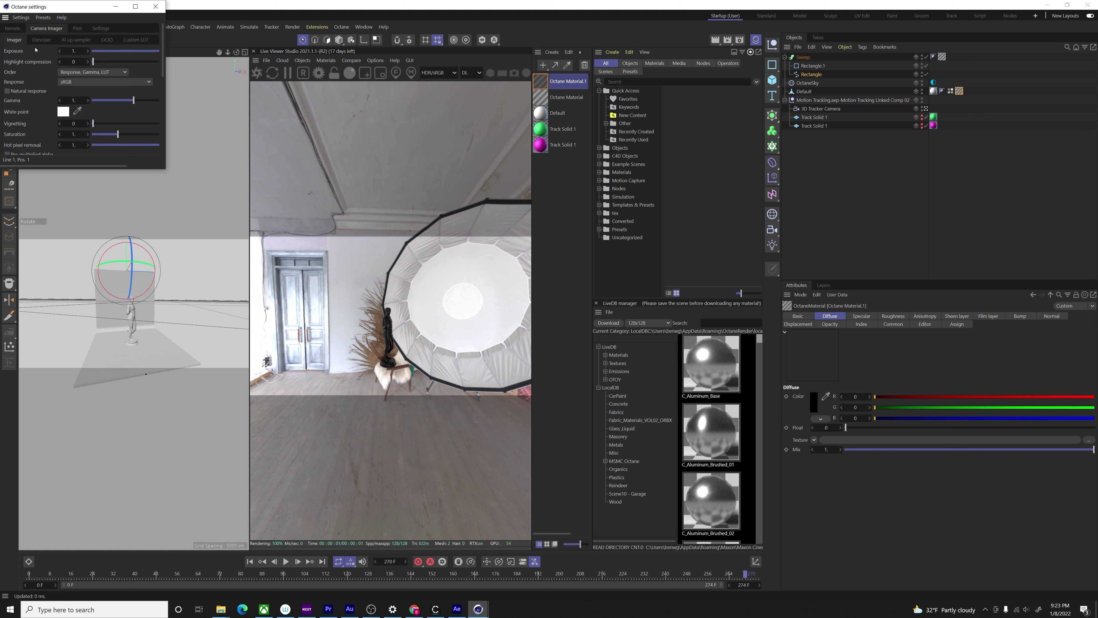
{"action": "left_click", "coordinate": [42, 40]}
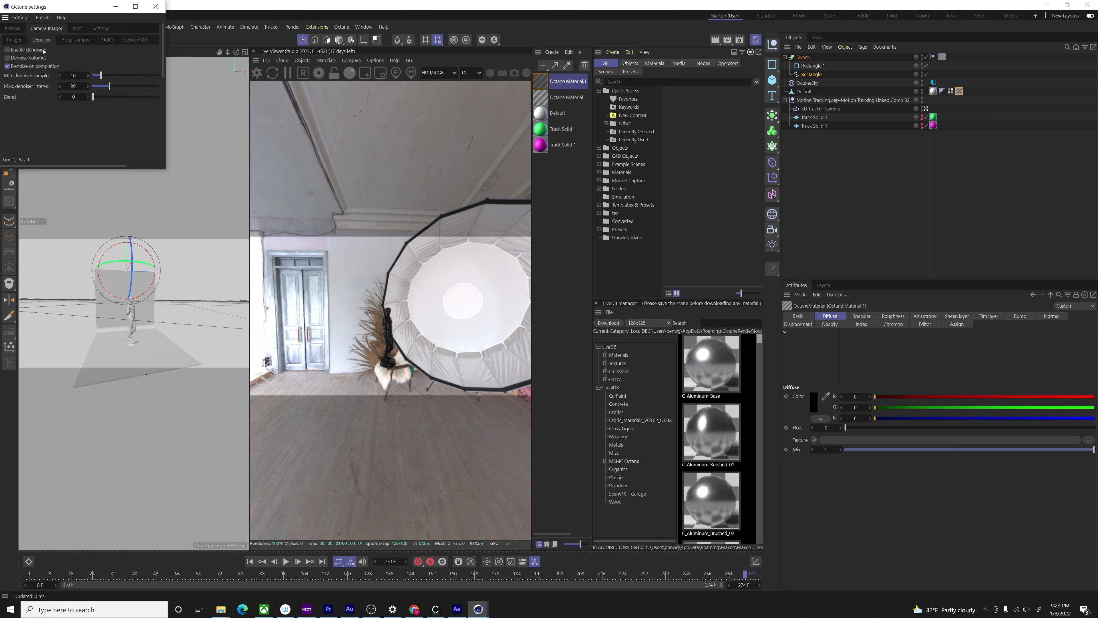
{"action": "left_click", "coordinate": [13, 39]}
{"action": "left_click", "coordinate": [12, 28]}
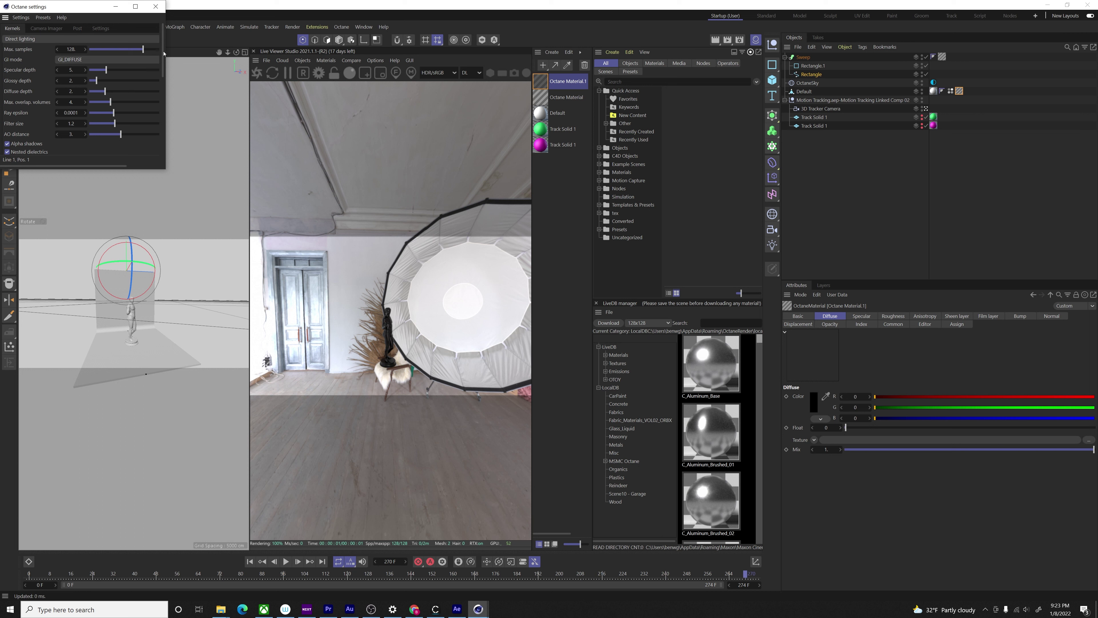
{"action": "mouse_move", "coordinate": [163, 54]}
{"action": "left_mouse_down"}
{"action": "mouse_move", "coordinate": [152, 132]}
{"action": "mouse_move", "coordinate": [155, 40]}
{"action": "left_mouse_up"}
{"action": "scroll", "coordinate": [86, 95], "scroll_direction": "down", "scroll_amount": 3}
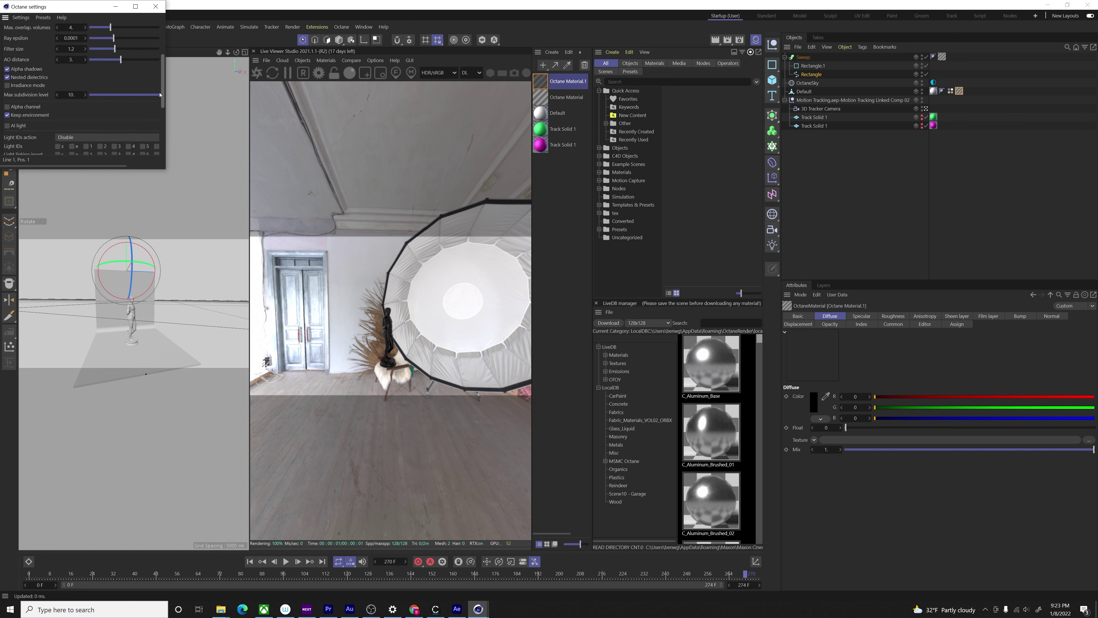
{"action": "left_click", "coordinate": [28, 107]}
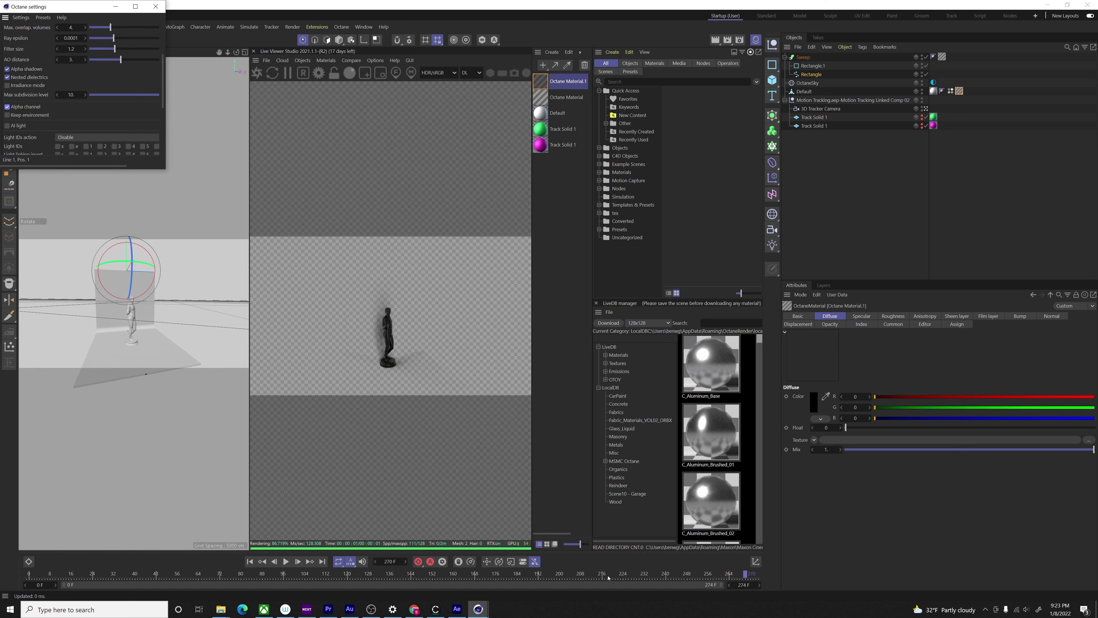
{"action": "left_click_drag", "start_coordinate": [607, 576], "coordinate": [315, 545]}
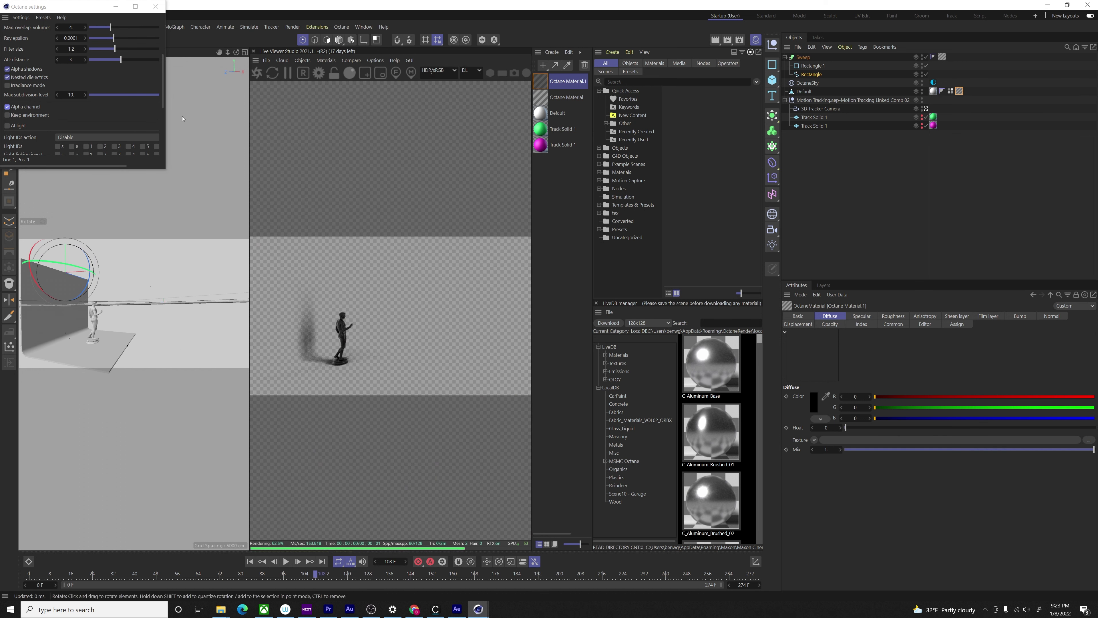
{"action": "left_click", "coordinate": [155, 6]}
Set the render's save file to tutez in the Renders folder of Motion Tracking in C4D and AE.
{"action": "left_click", "coordinate": [292, 26]}
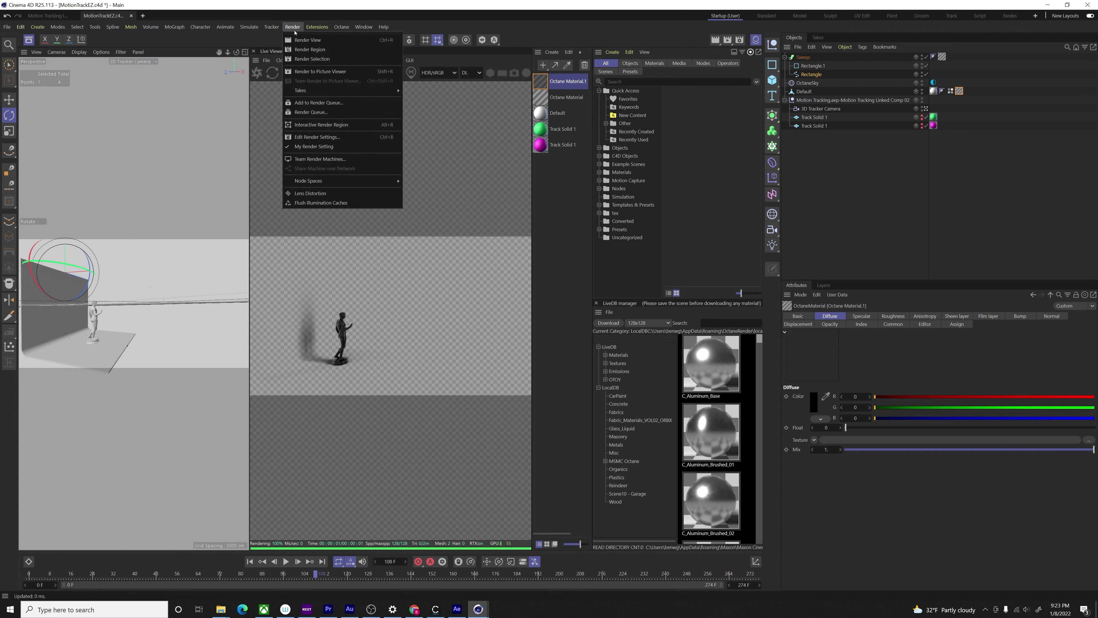
{"action": "left_click", "coordinate": [318, 136]}
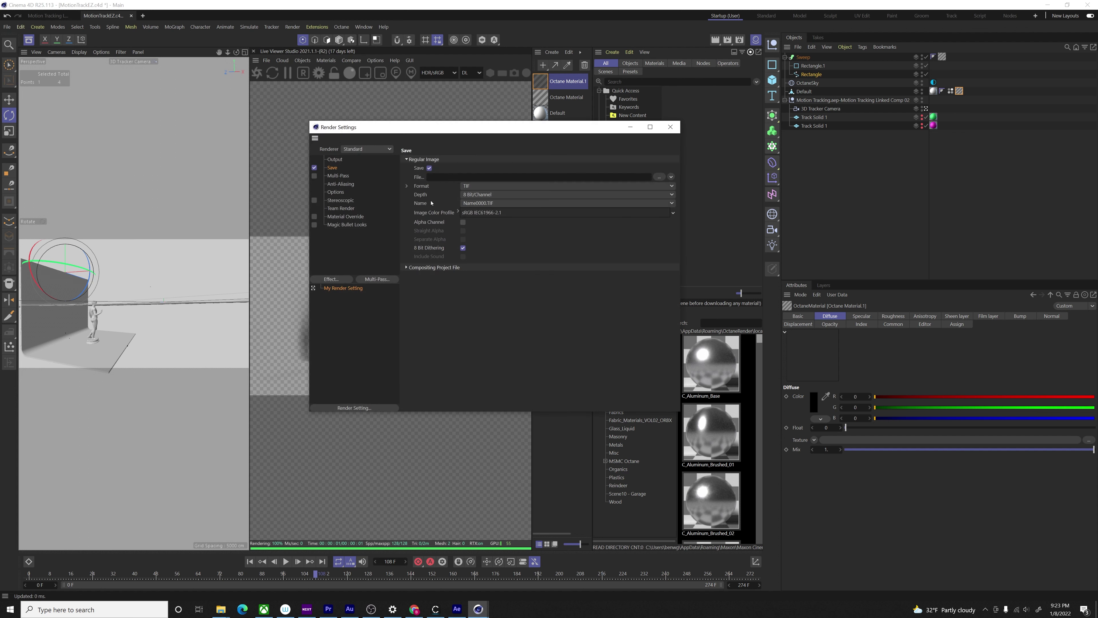
{"action": "left_click", "coordinate": [658, 177]}
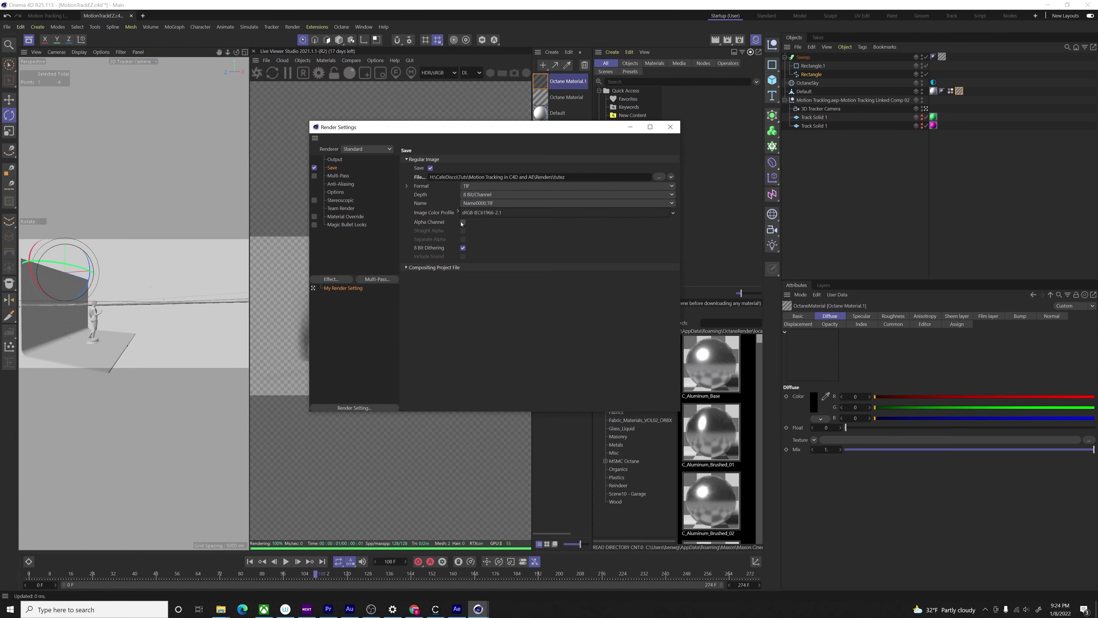
Enable Alpha Channel for the saved image and switch the renderer to Octane Renderer in the render settings.
{"action": "left_click", "coordinate": [463, 222]}
{"action": "left_click", "coordinate": [359, 148]}
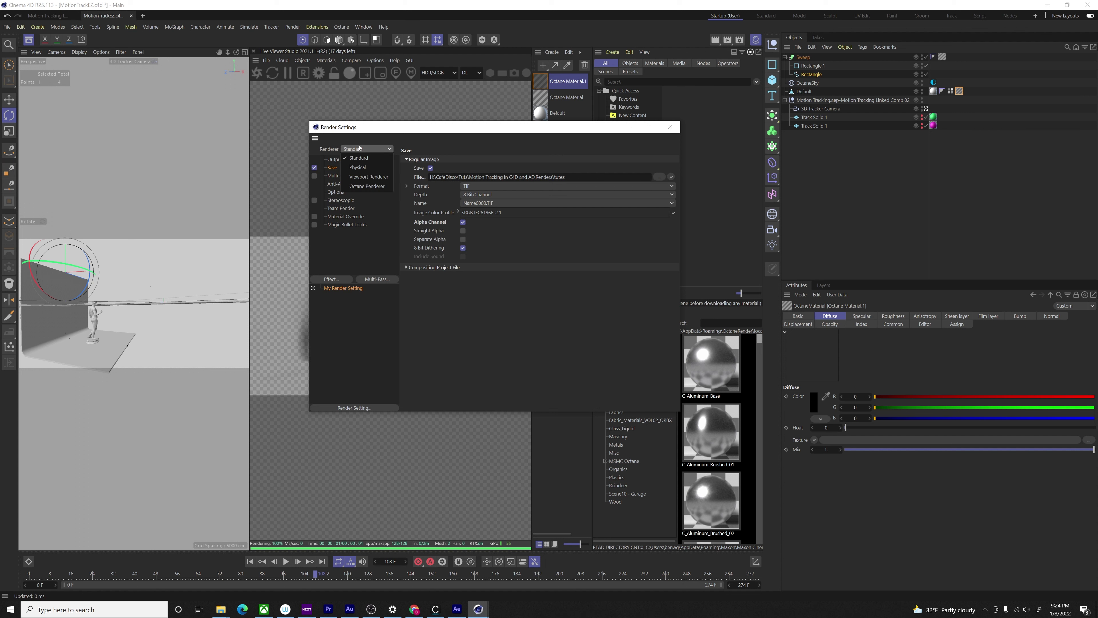
{"action": "left_click", "coordinate": [368, 187]}
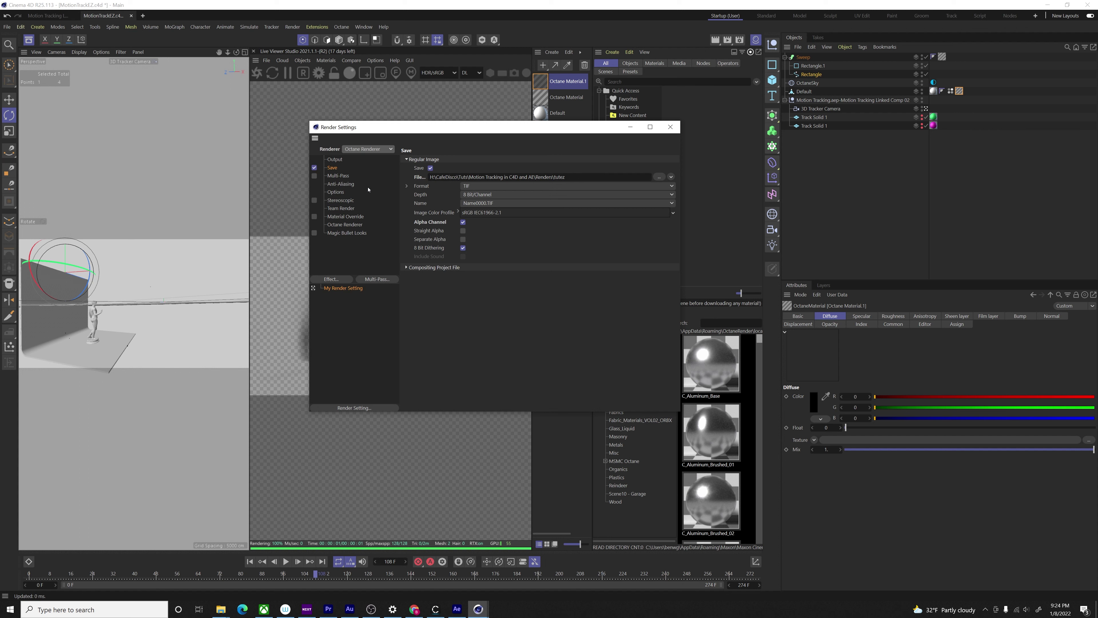
{"action": "left_click", "coordinate": [669, 128]}
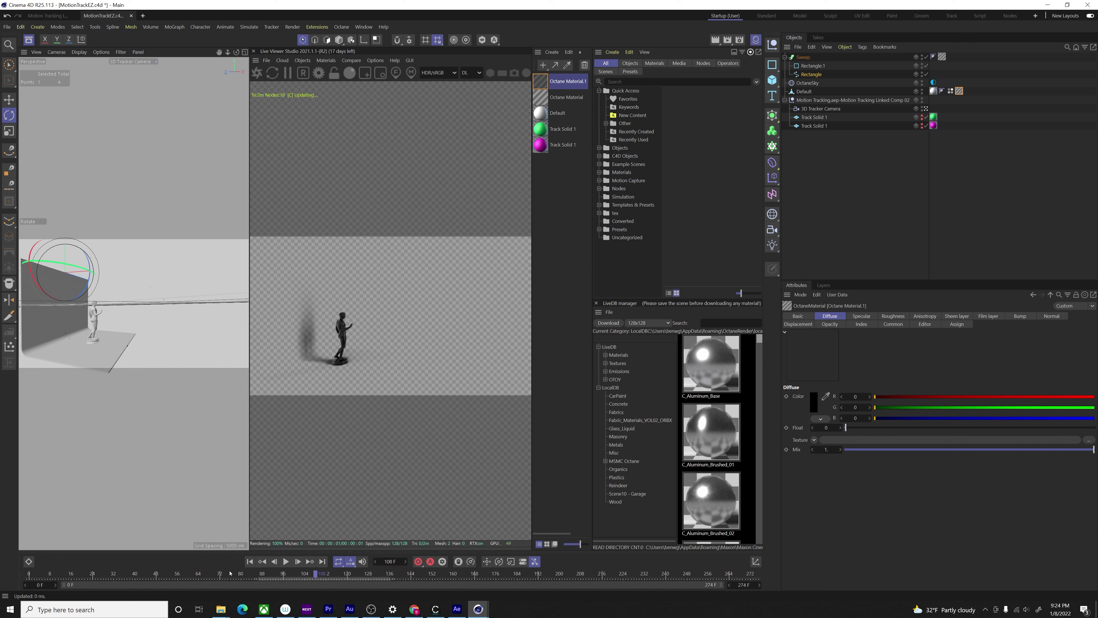
Move the timeline to frame 160 and add the project to the Render Queue, saving its changes.
{"action": "left_click_drag", "start_coordinate": [231, 574], "coordinate": [453, 574]}
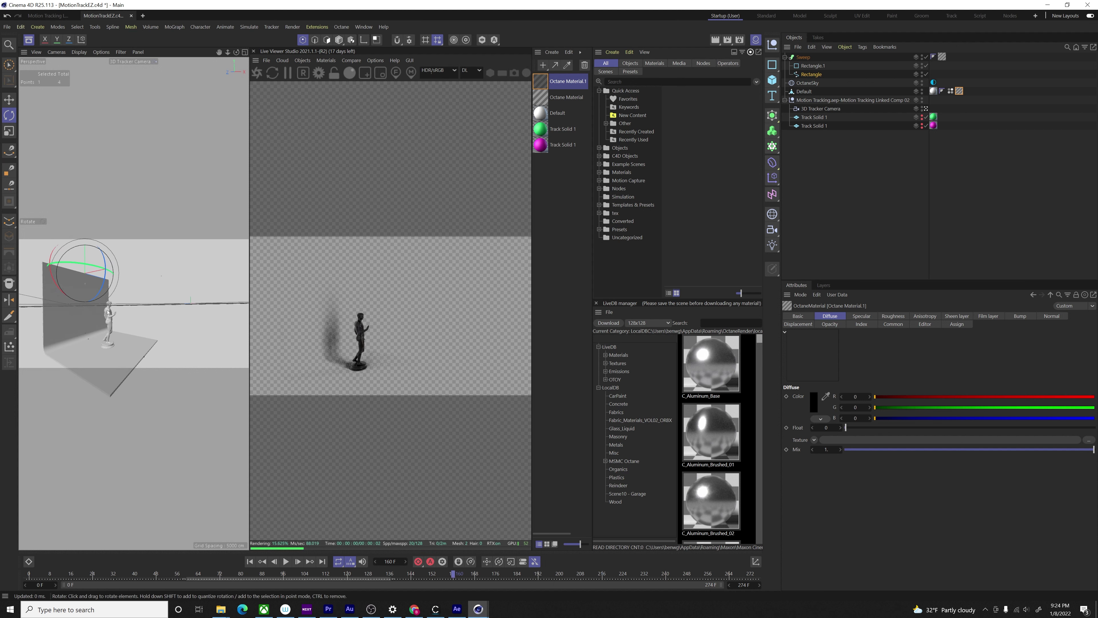
{"action": "left_click", "coordinate": [293, 26]}
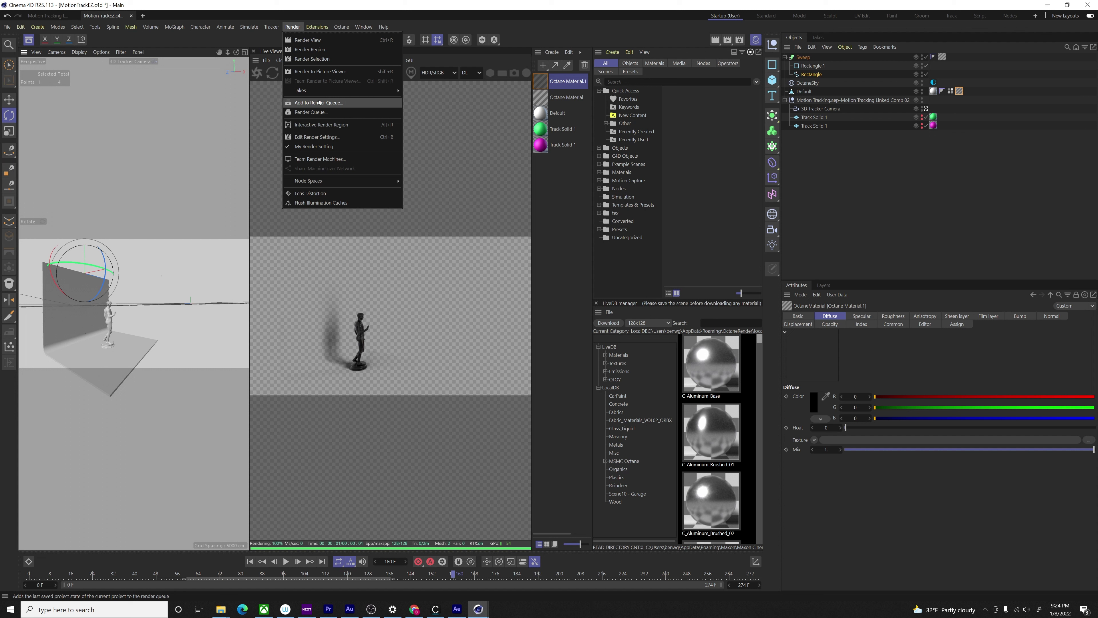
{"action": "left_click", "coordinate": [318, 103]}
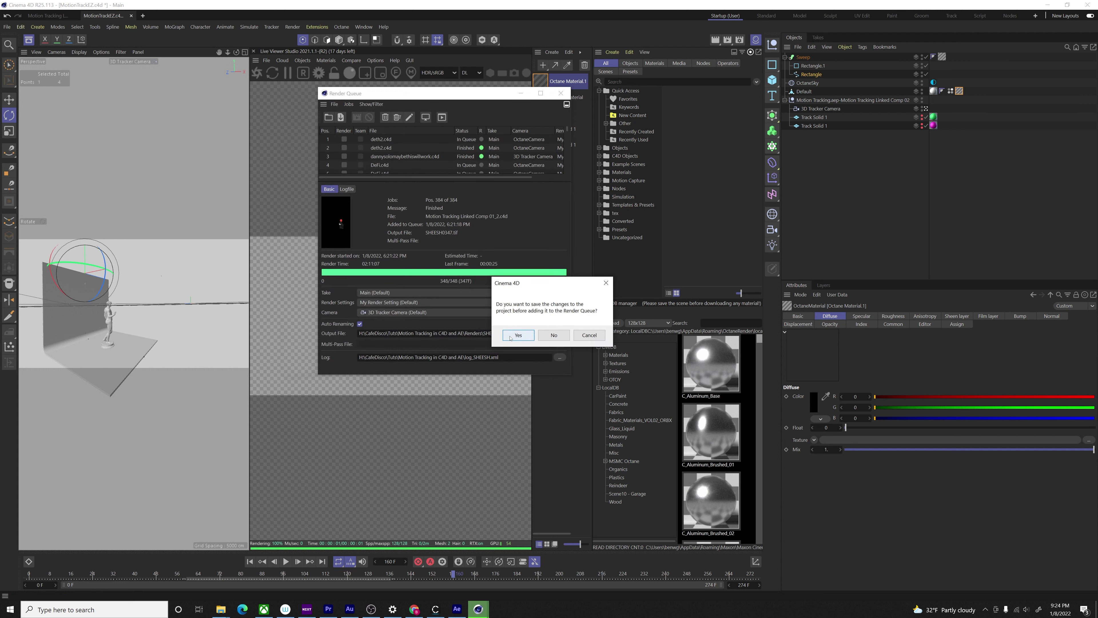
{"action": "left_click", "coordinate": [519, 337]}
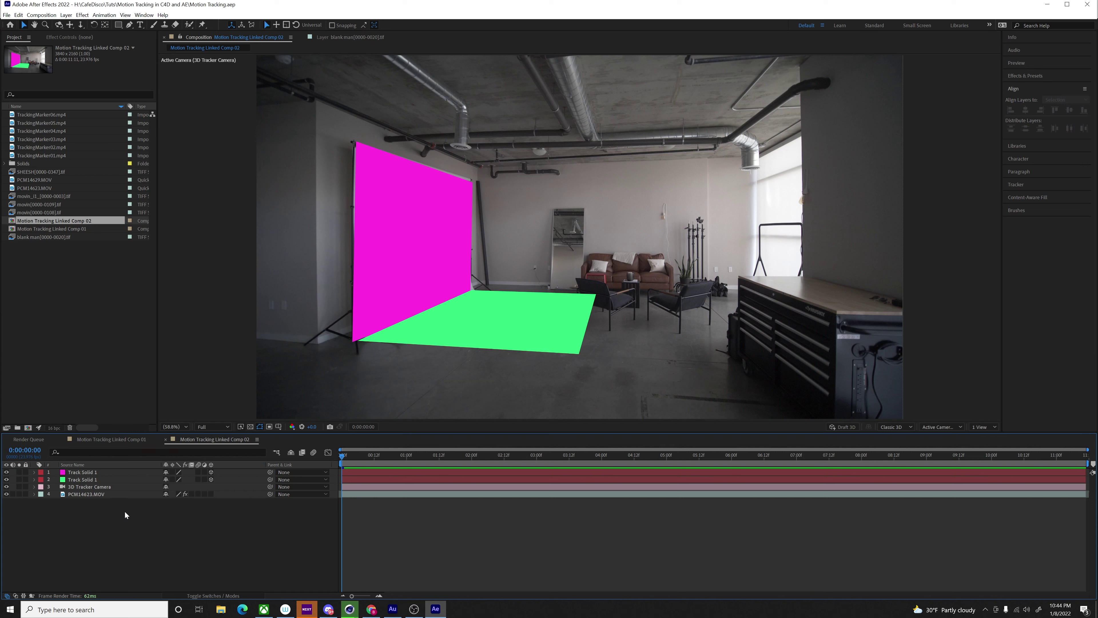
{"action": "left_click", "coordinate": [53, 286]}
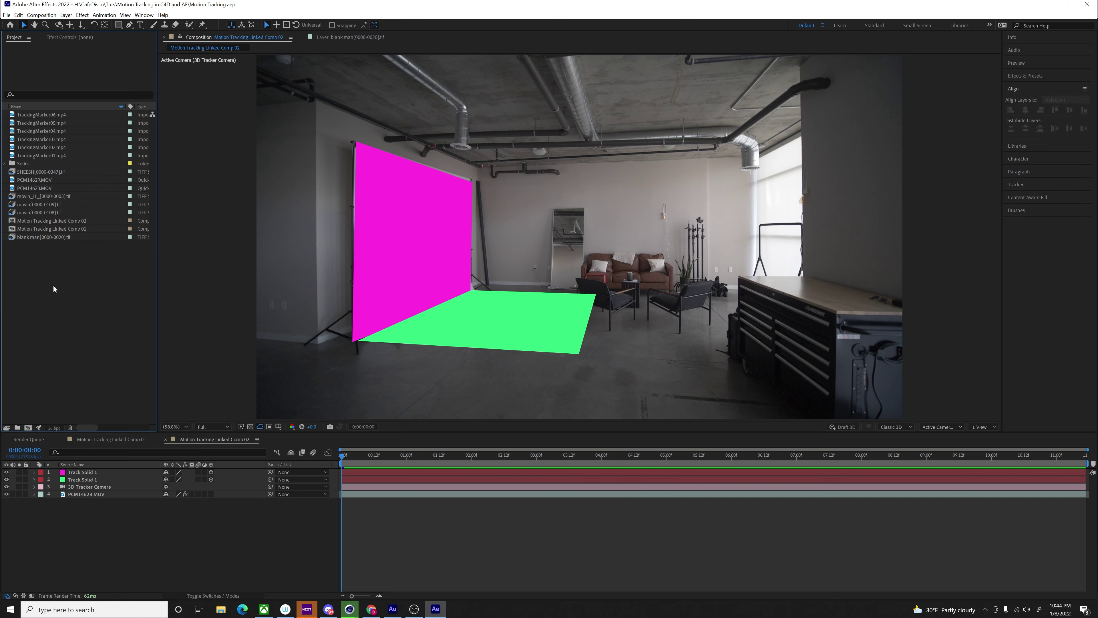
{"action": "double_click", "coordinate": [53, 285]}
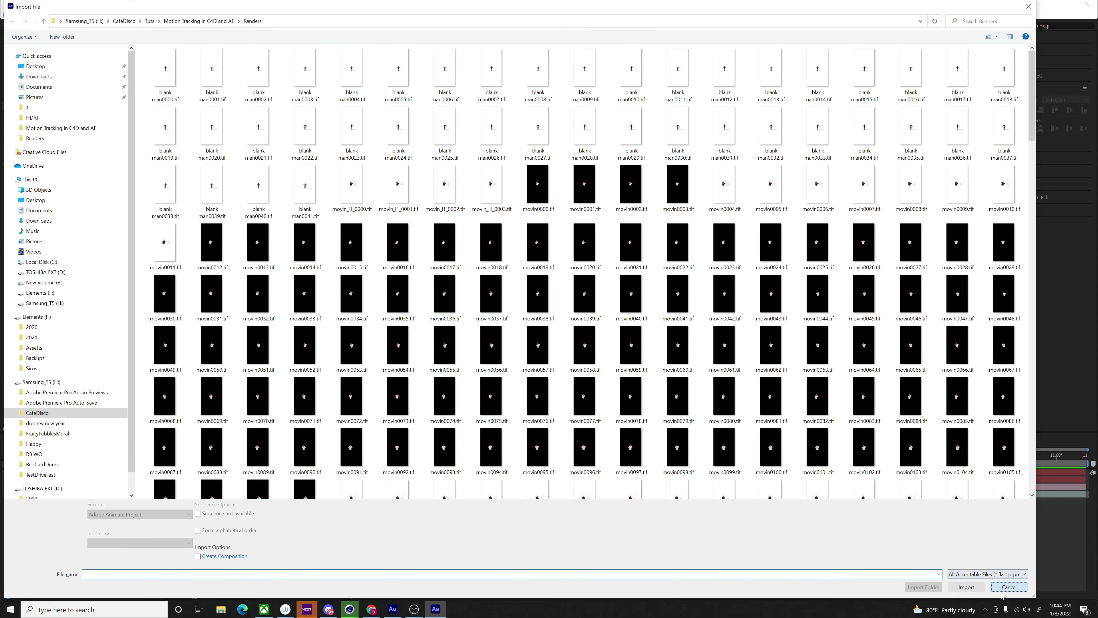
{"action": "left_click", "coordinate": [1009, 587]}
Set the import preference for sequence footage to 24 frames per second.
{"action": "left_click", "coordinate": [18, 15]}
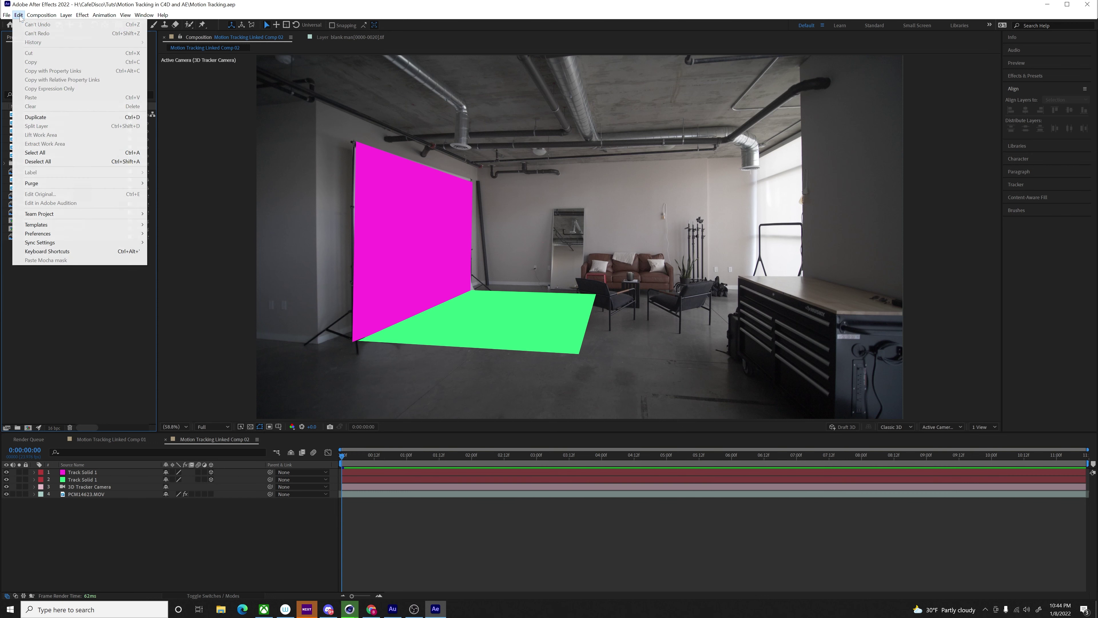
{"action": "mouse_move", "coordinate": [82, 234]}
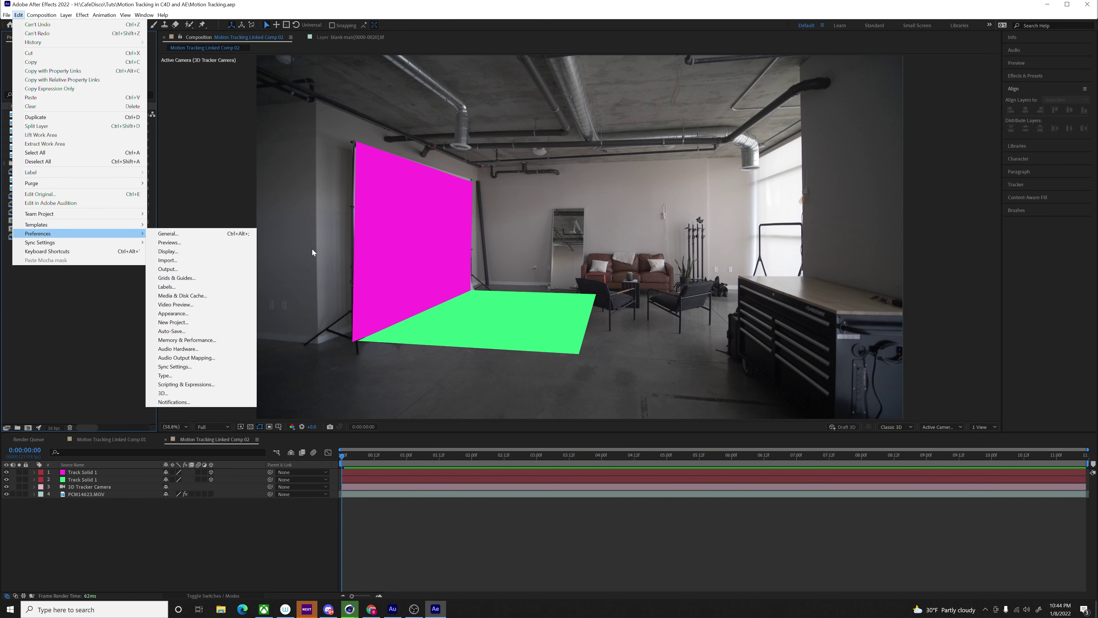
{"action": "left_click", "coordinate": [192, 258]}
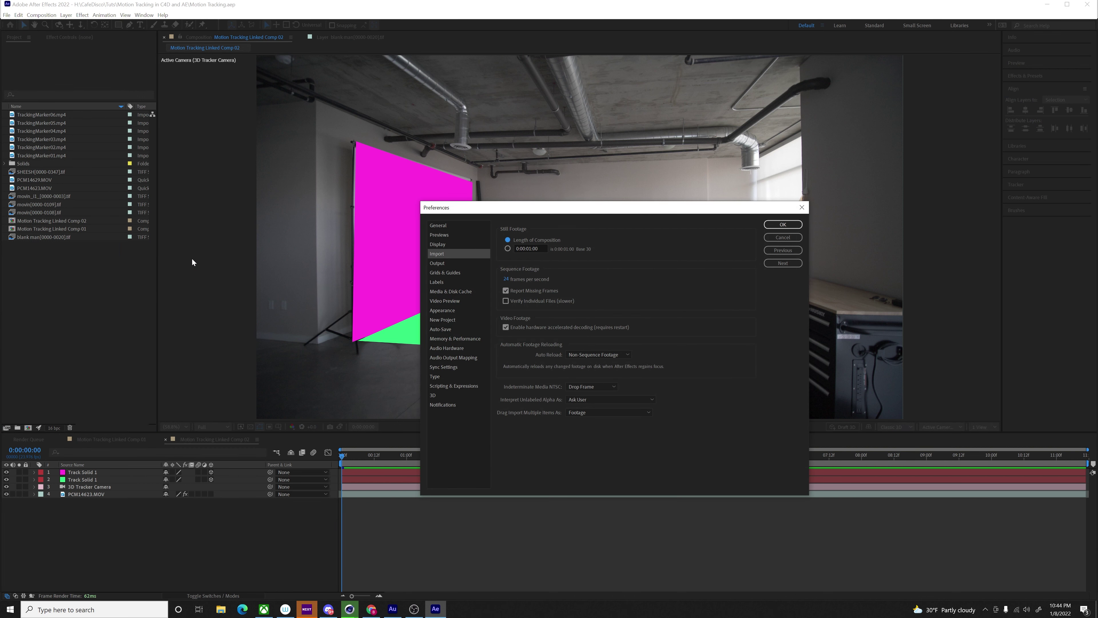
{"action": "left_click", "coordinate": [506, 280]}
{"action": "type", "text": "24"}
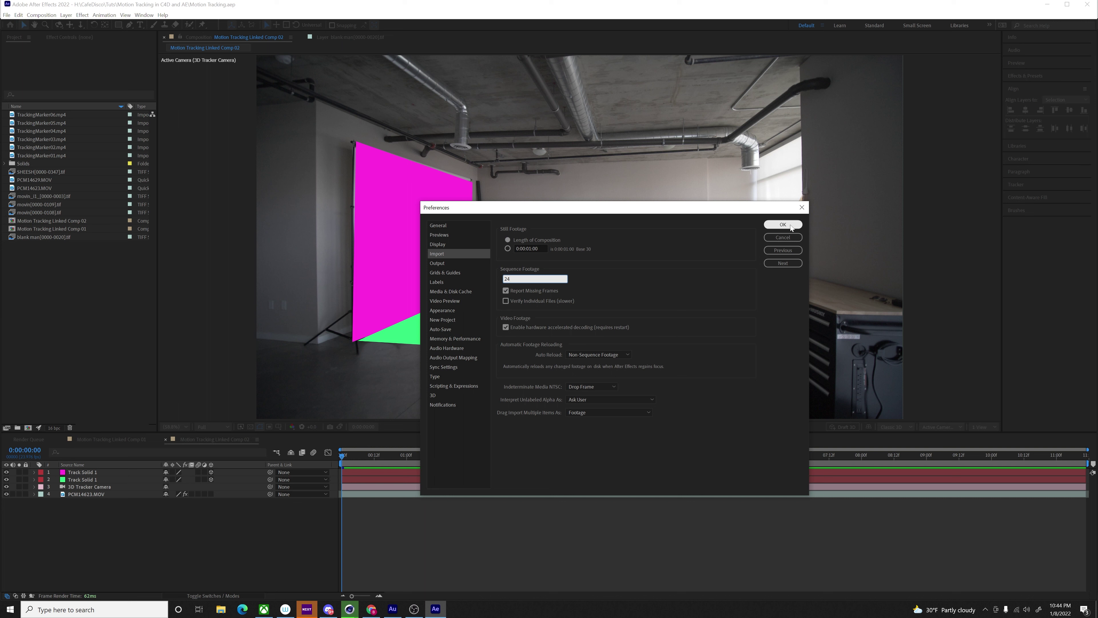
{"action": "left_click", "coordinate": [783, 224]}
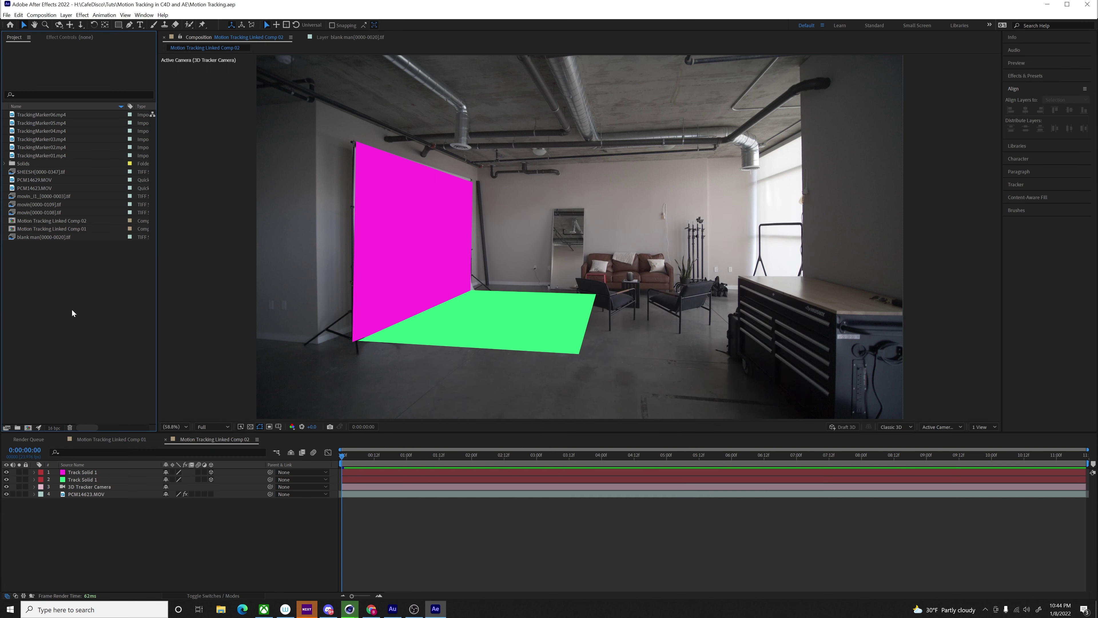
Import the tutez render starting at tutez0000.tif from the Renders folder as a TIFF sequence with Straight - Unmatted alpha.
{"action": "double_click", "coordinate": [71, 309]}
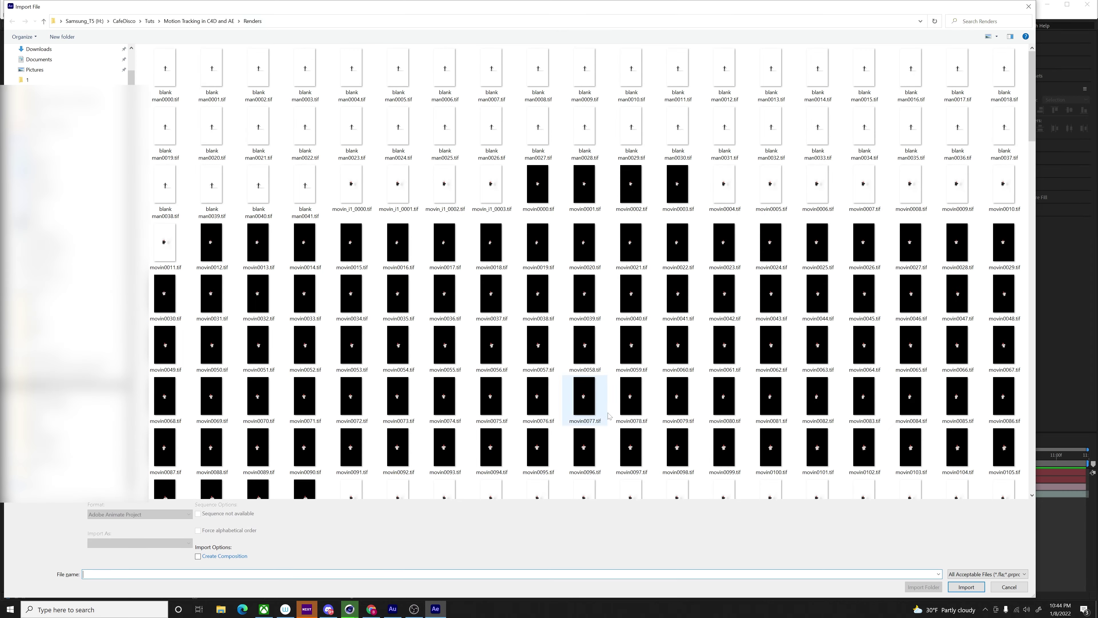
{"action": "scroll", "coordinate": [619, 409], "scroll_direction": "up", "scroll_amount": 7}
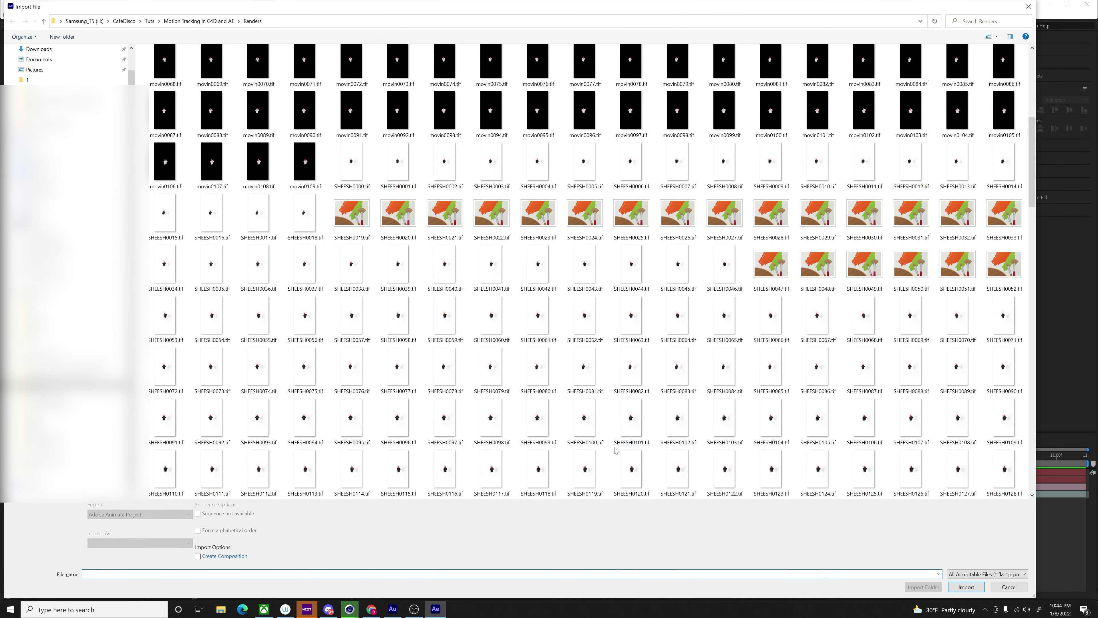
{"action": "scroll", "coordinate": [398, 264], "scroll_direction": "down", "scroll_amount": 20}
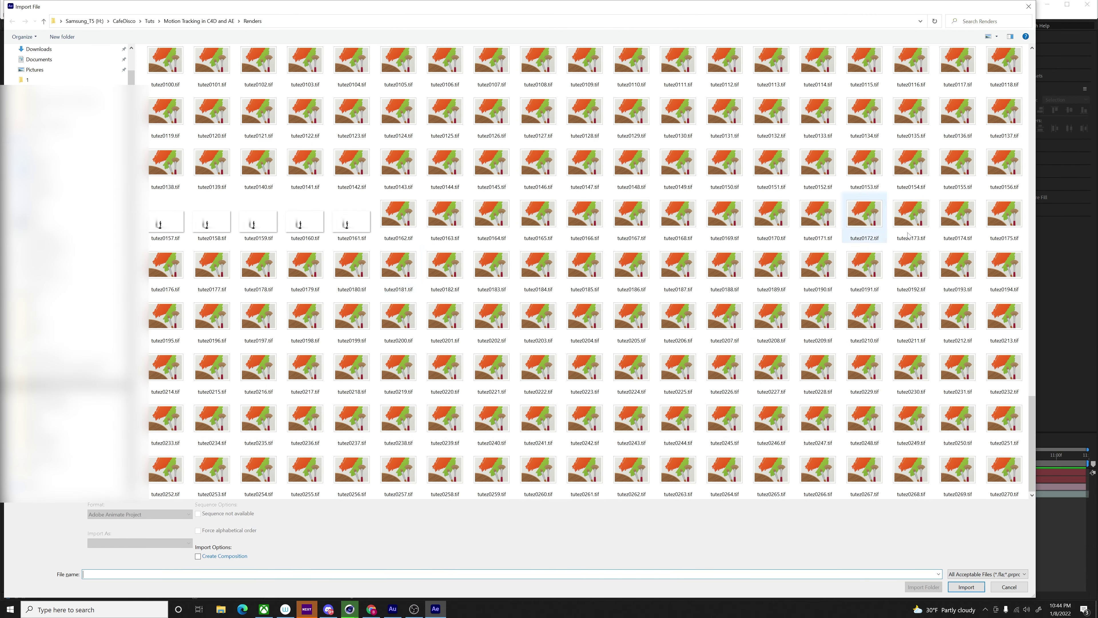
{"action": "scroll", "coordinate": [471, 254], "scroll_direction": "up", "scroll_amount": 3}
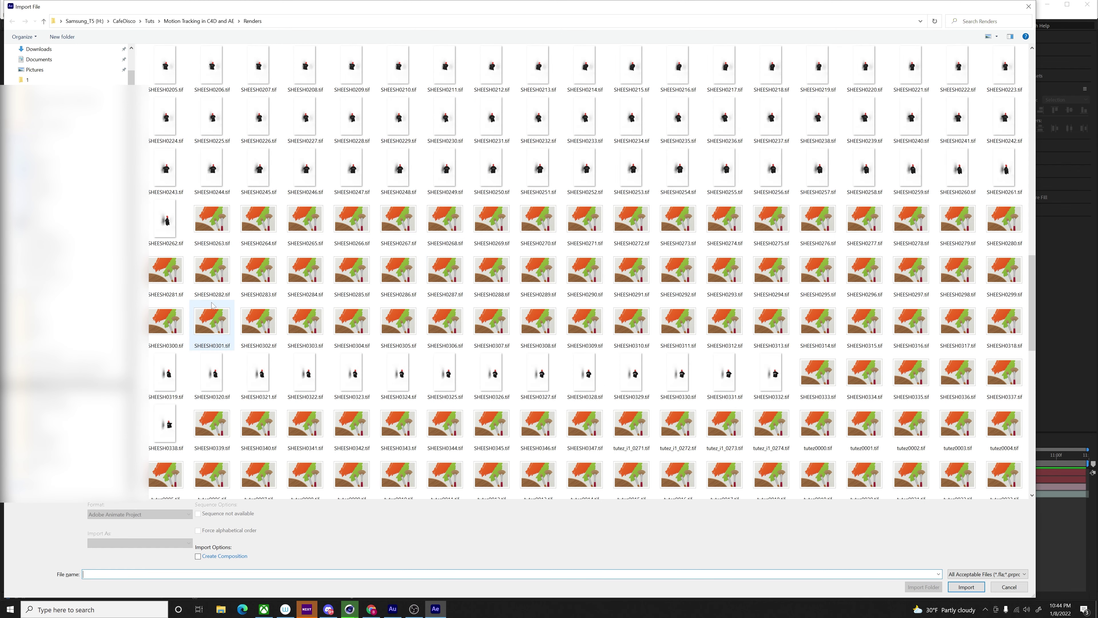
{"action": "scroll", "coordinate": [262, 290], "scroll_direction": "up", "scroll_amount": 4}
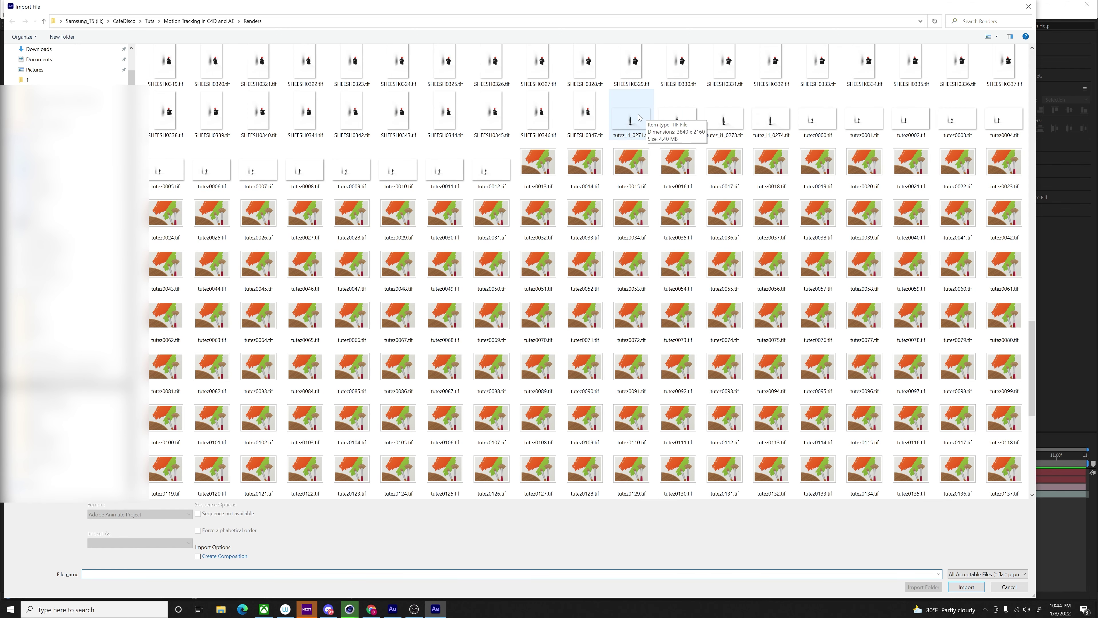
{"action": "left_click", "coordinate": [623, 121]}
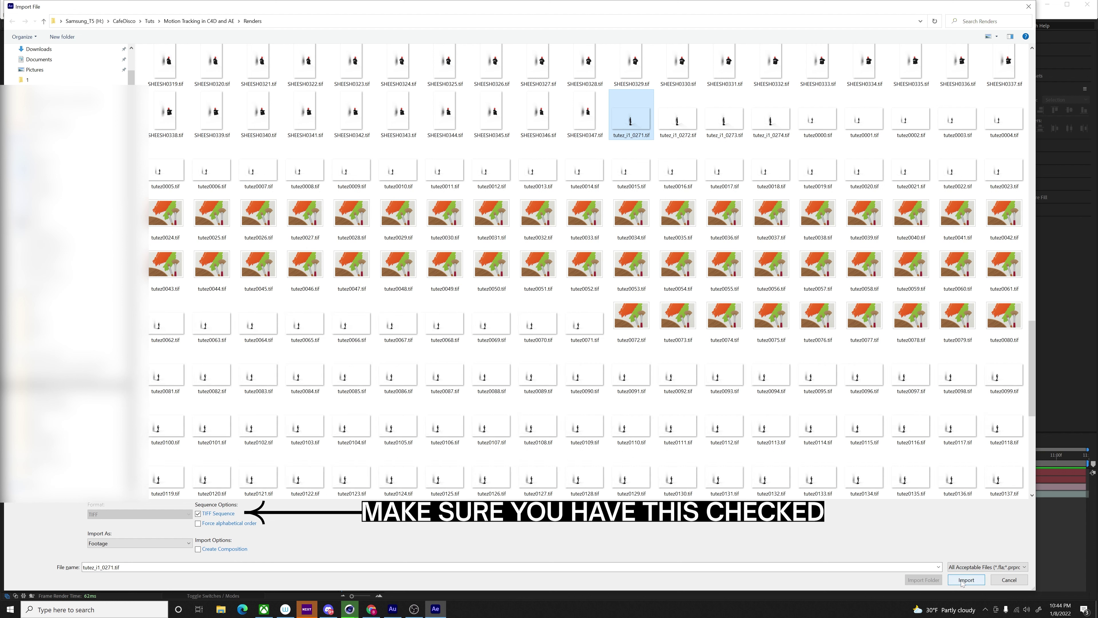
{"action": "left_click", "coordinate": [813, 133]}
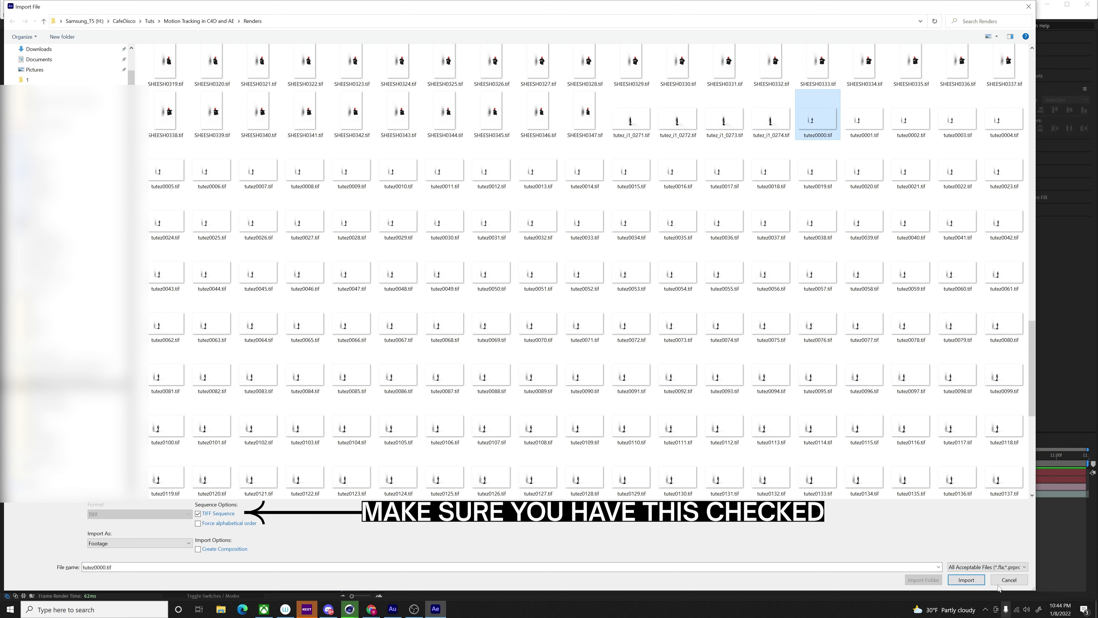
{"action": "left_click", "coordinate": [967, 580]}
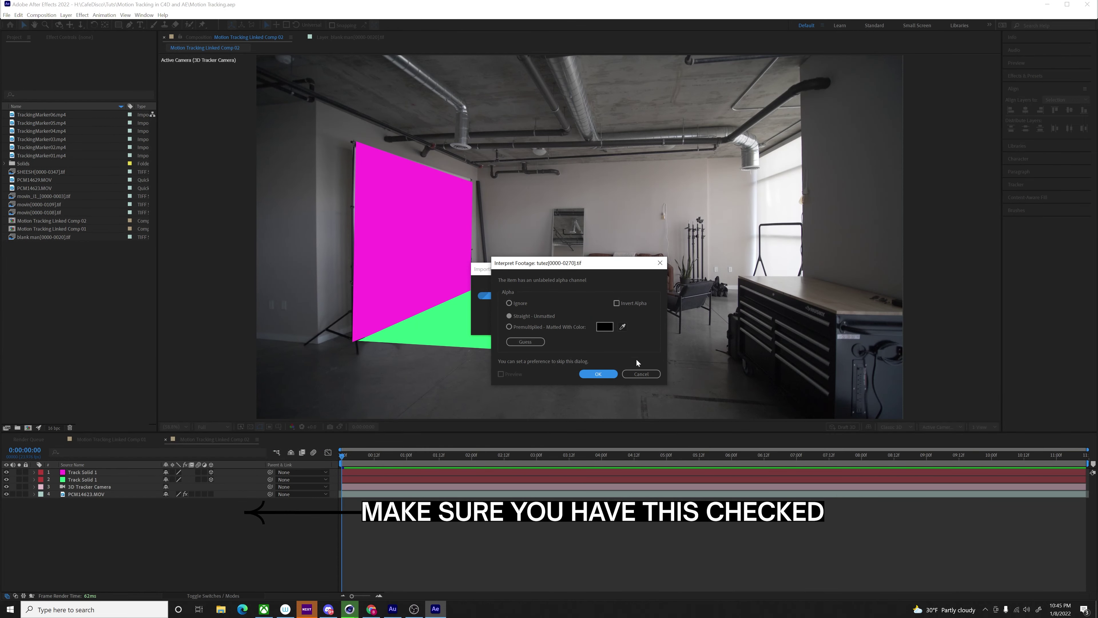
{"action": "left_click", "coordinate": [596, 373]}
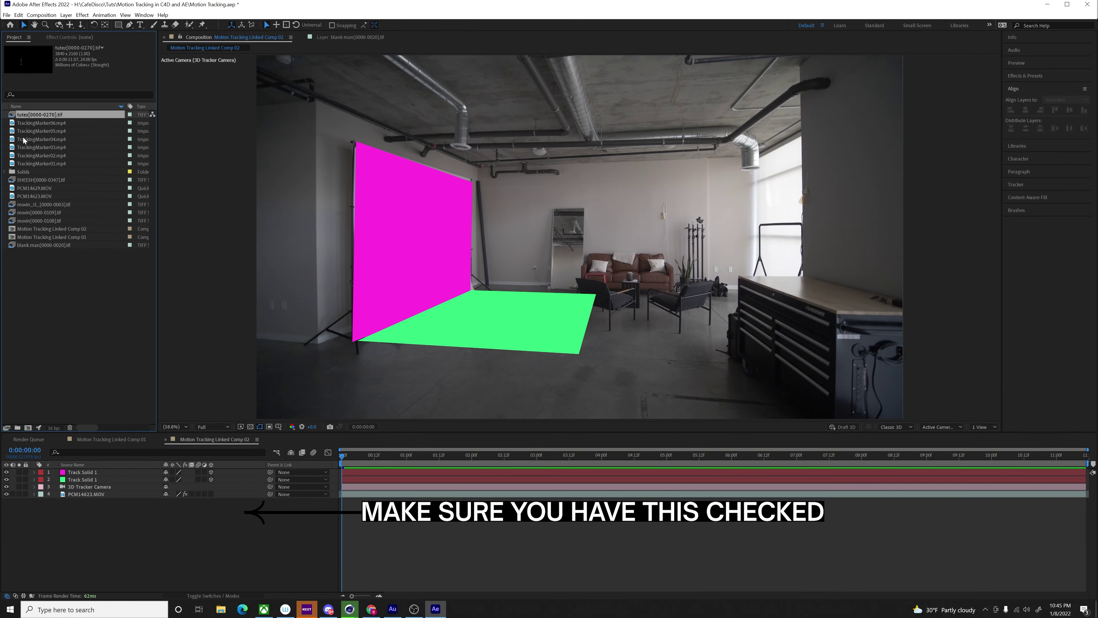
Add the tutez[0000-0270].tif sequence as the top layer of Motion Tracking Linked Comp 02 and hide both Track Solid 1 layers.
{"action": "left_click_drag", "start_coordinate": [46, 115], "coordinate": [83, 472]}
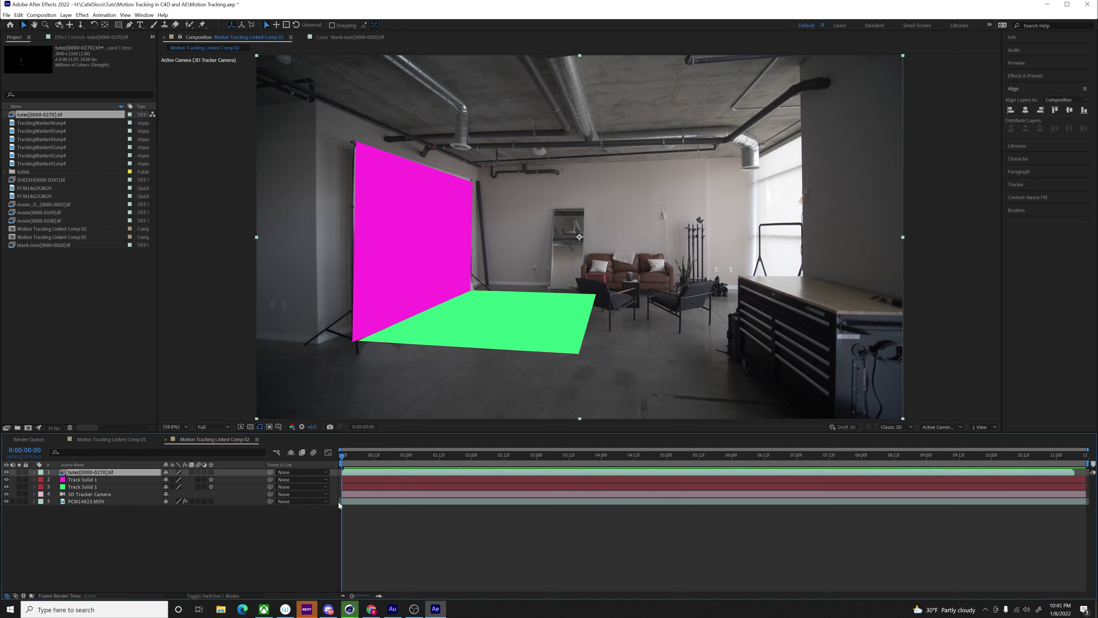
{"action": "left_click", "coordinate": [6, 479]}
{"action": "left_click", "coordinate": [6, 487]}
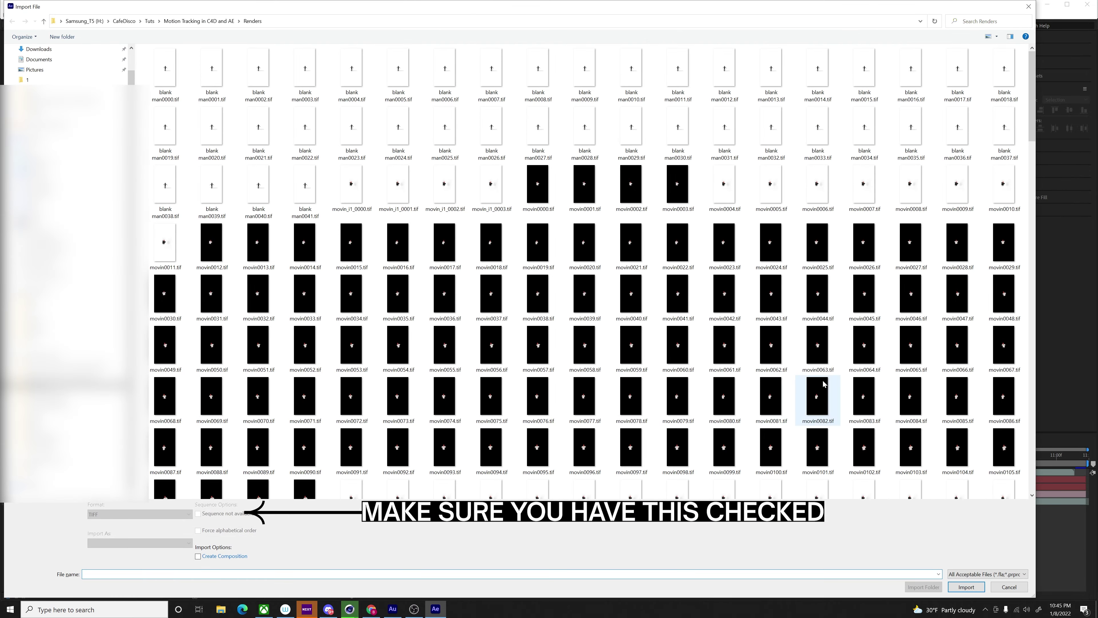
Import the remaining frames tutez_i1_[0271-0274].tif as a TIFF sequence with Straight - Unmatted alpha.
{"action": "scroll", "coordinate": [469, 271], "scroll_direction": "down", "scroll_amount": 20}
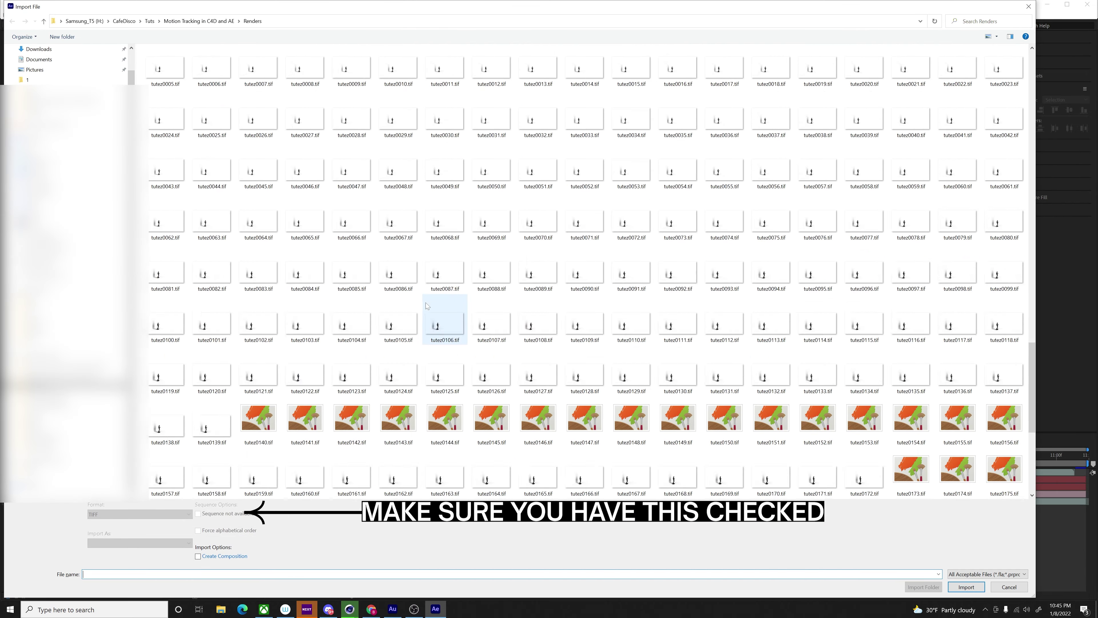
{"action": "scroll", "coordinate": [423, 311], "scroll_direction": "up", "scroll_amount": 10}
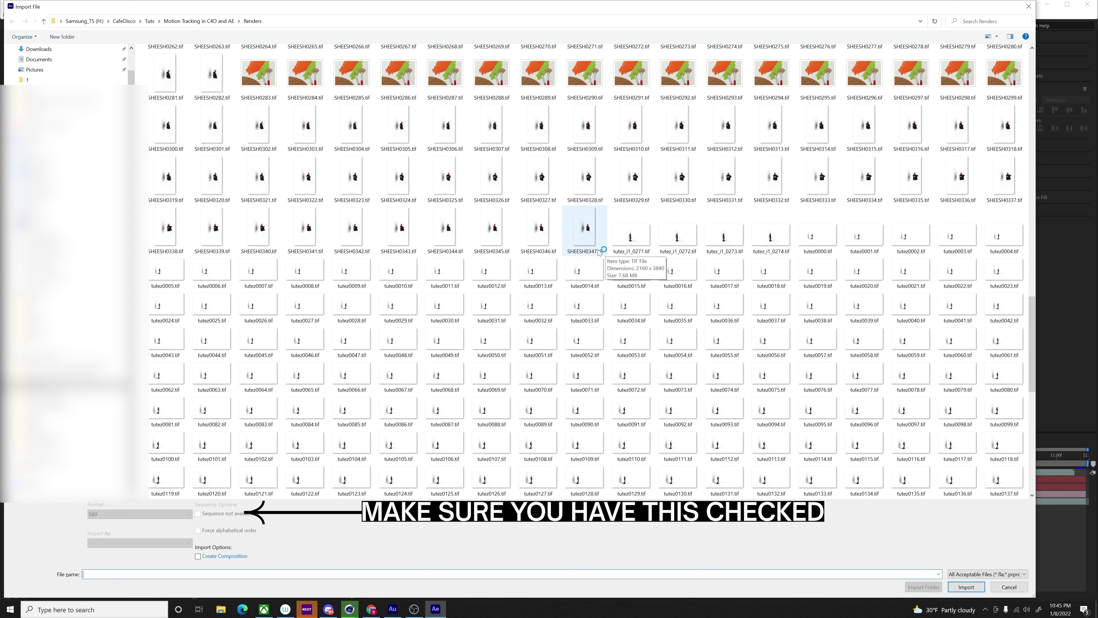
{"action": "double_click", "coordinate": [648, 235]}
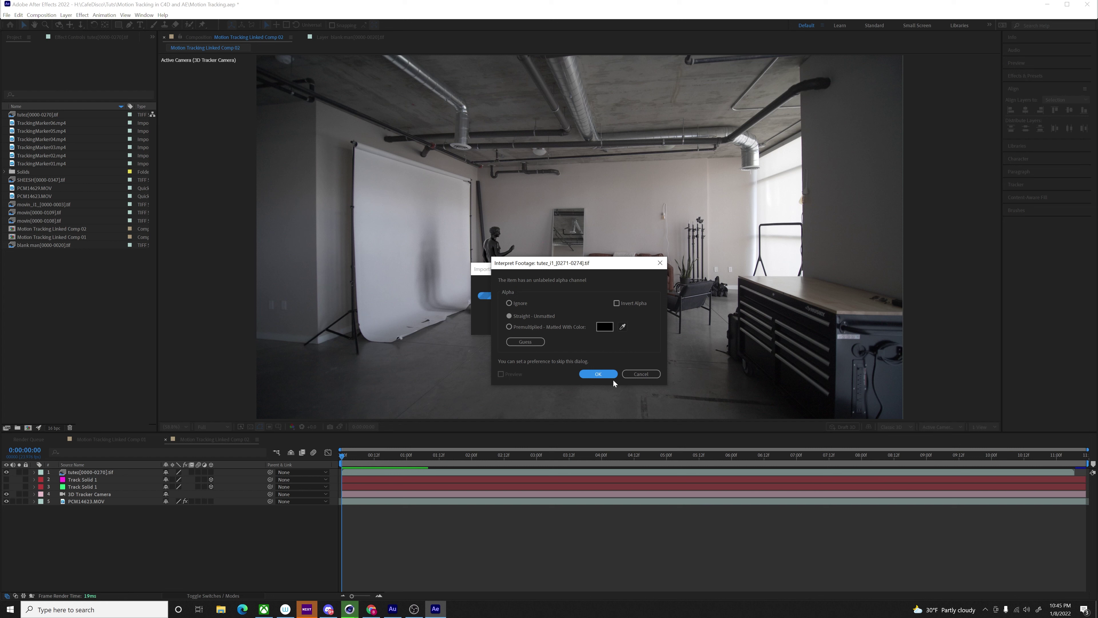
{"action": "left_click", "coordinate": [609, 376]}
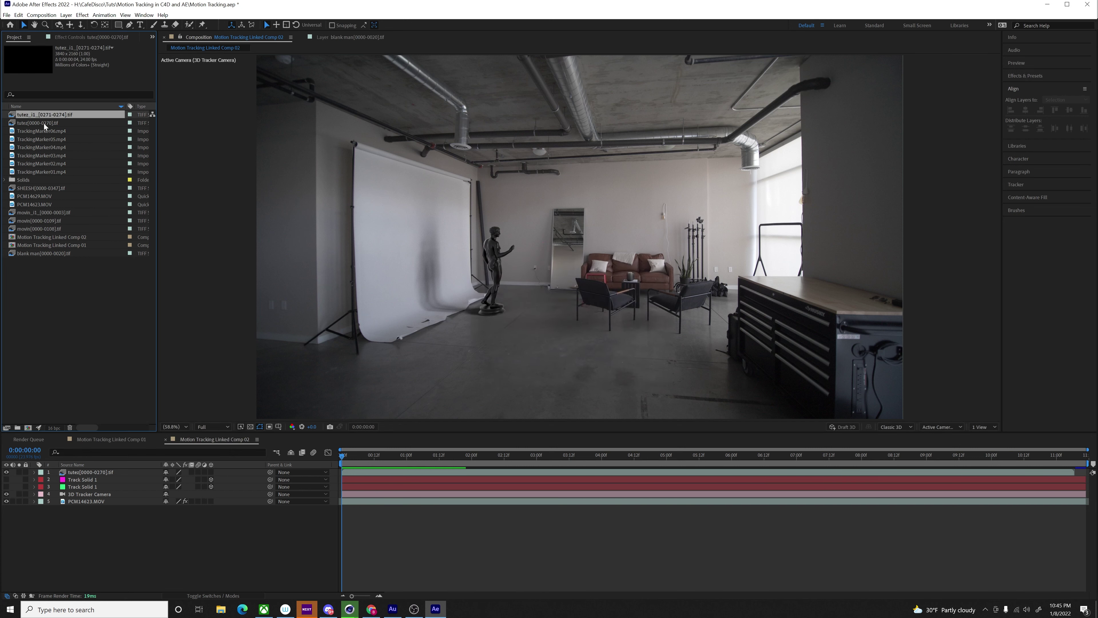
Place the tutez_i1_[0271-0274].tif sequence on the timeline where the main tutez sequence ends, and play back the composition.
{"action": "left_click_drag", "start_coordinate": [44, 115], "coordinate": [1079, 474]}
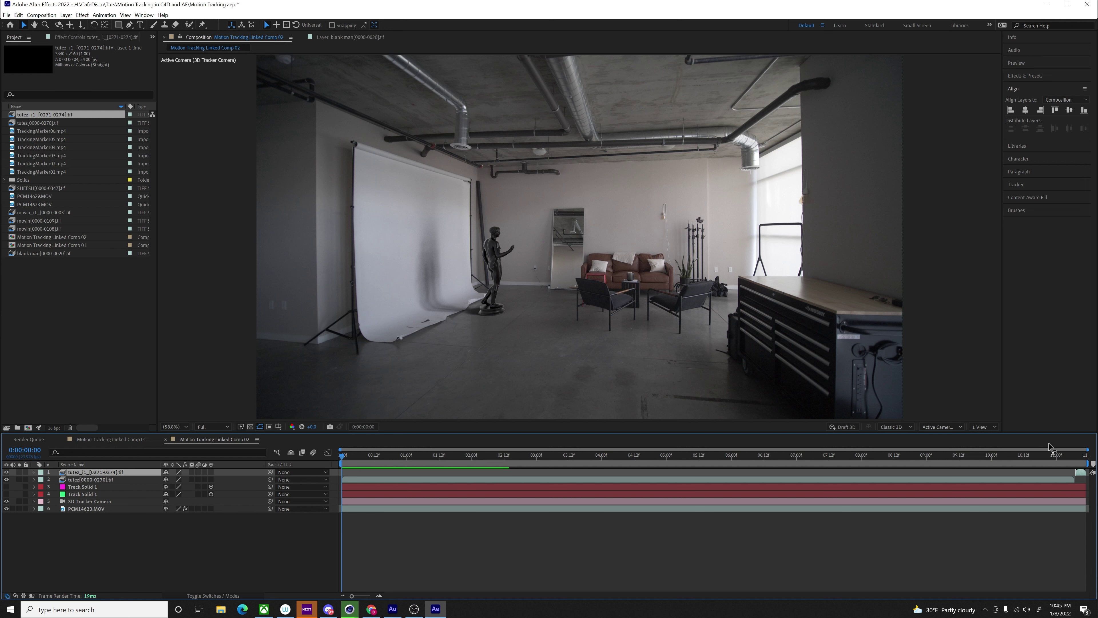
{"action": "left_click", "coordinate": [1059, 456]}
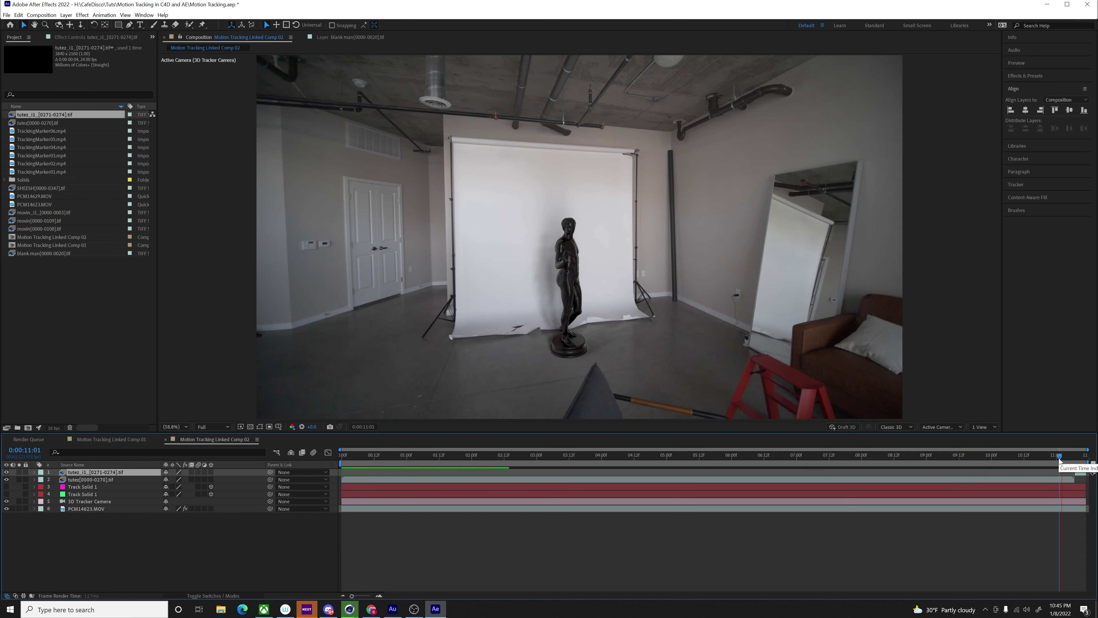
{"action": "key", "text": "space"}
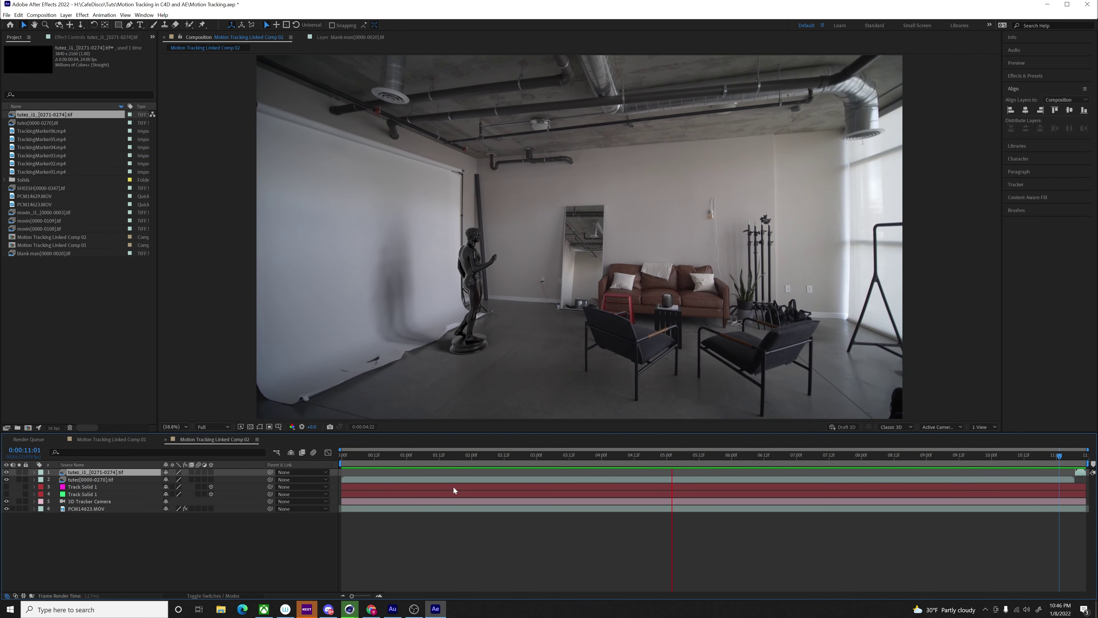
Pre-compose the two tutez sequence layers into Pre-comp 1, moving all attributes into the new composition.
{"action": "left_click", "coordinate": [103, 480], "text": "shift"}
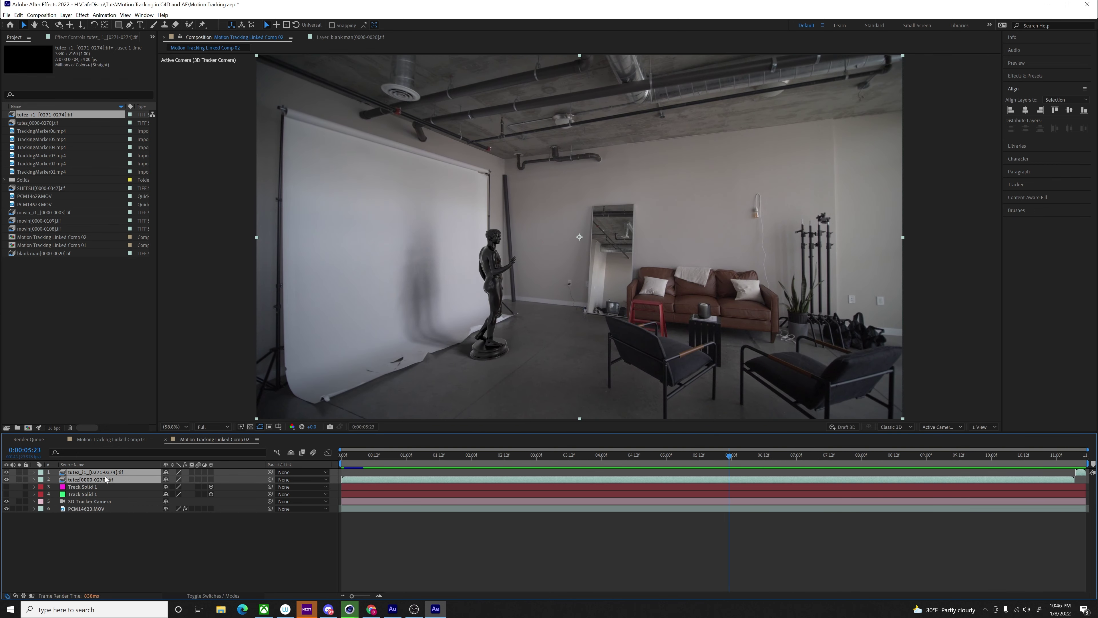
{"action": "key", "text": "ctrl+shift+c"}
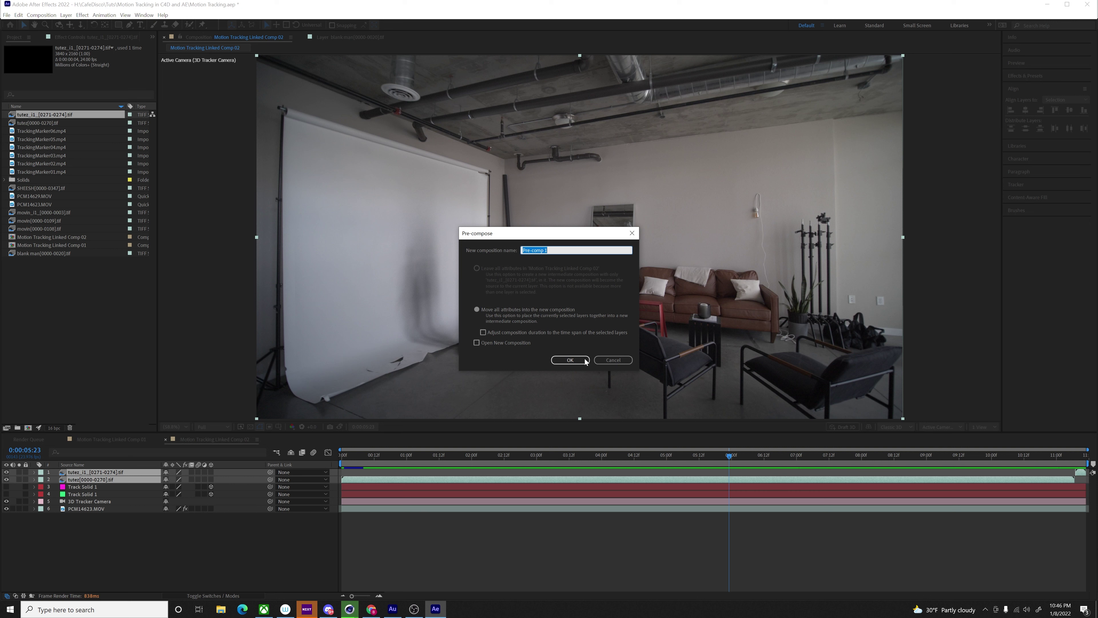
{"action": "left_click", "coordinate": [571, 365]}
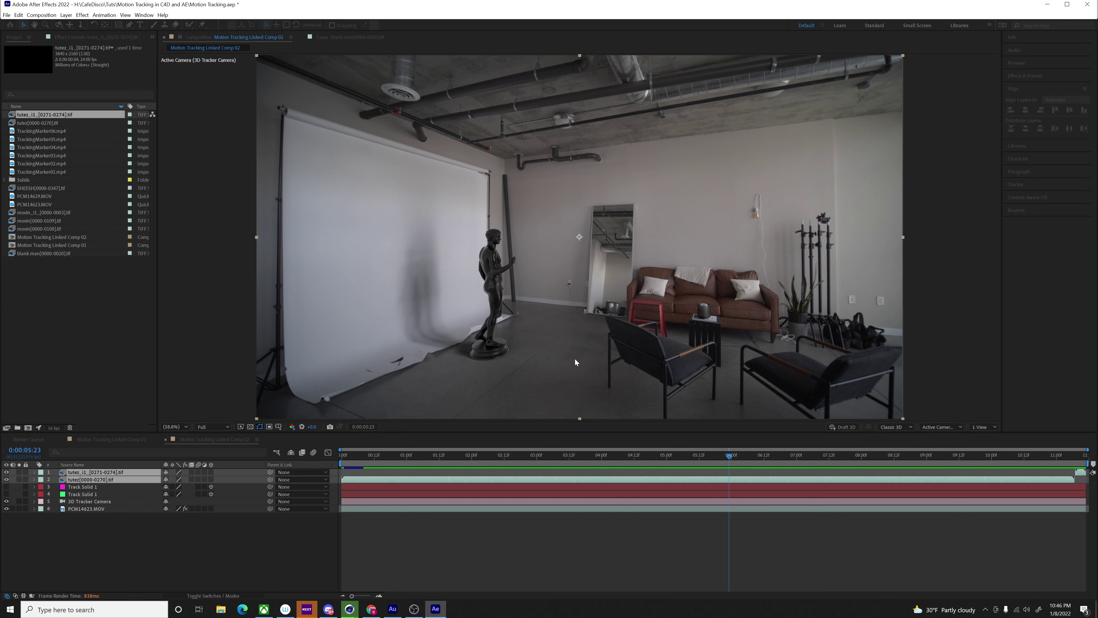
Search the effects for curves and apply the Curves color correction to the Pre-comp 1 layer.
{"action": "left_click", "coordinate": [1022, 75]}
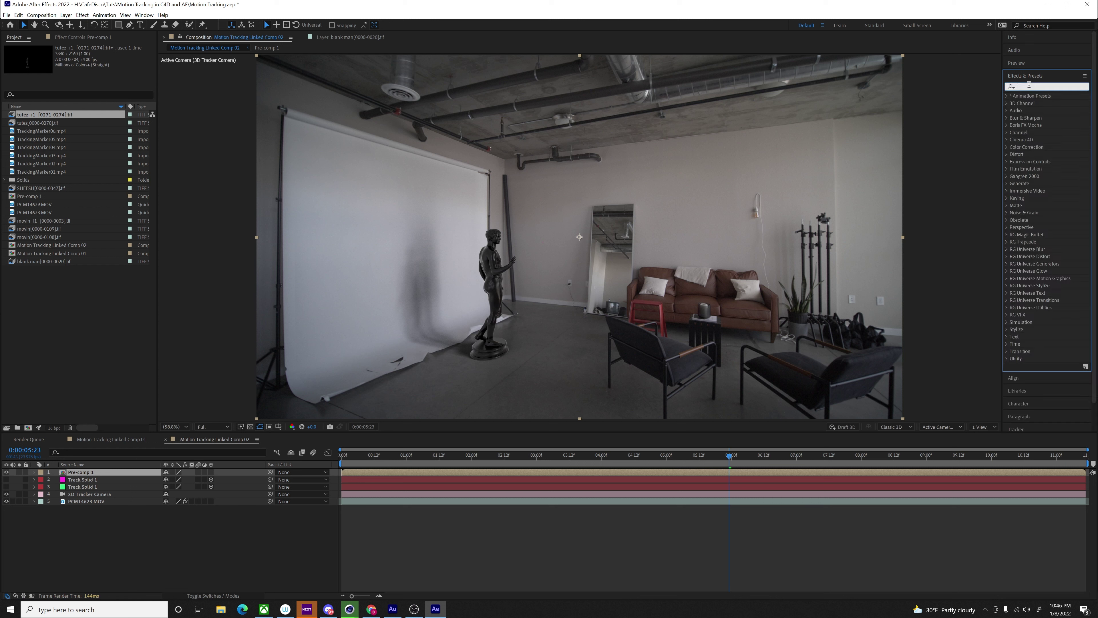
{"action": "type", "text": "curves"}
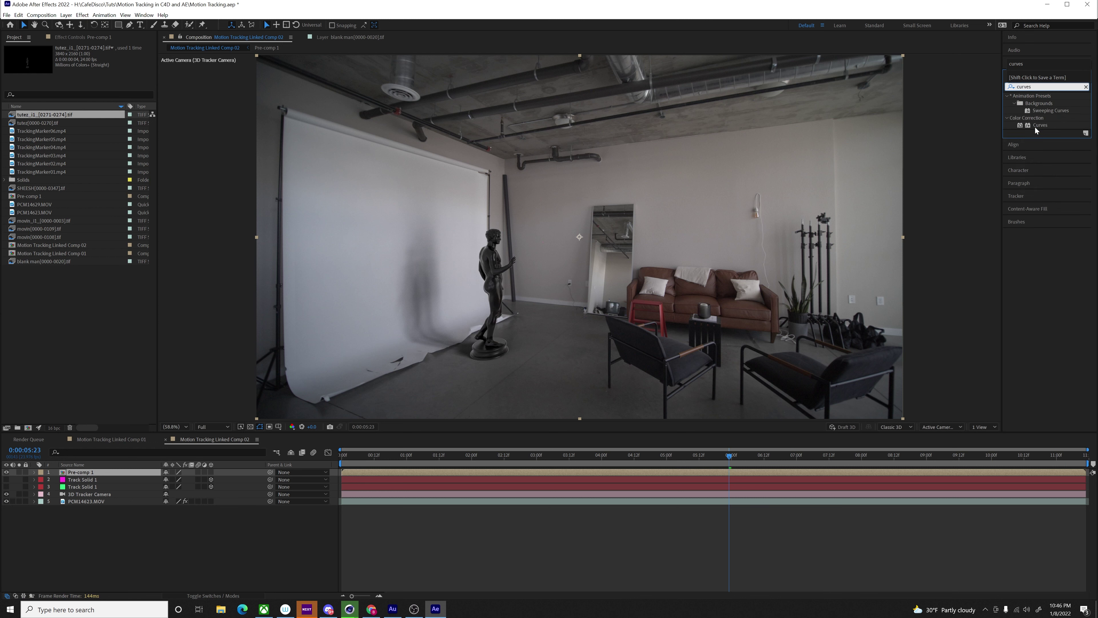
{"action": "left_click_drag", "start_coordinate": [1039, 127], "coordinate": [550, 472]}
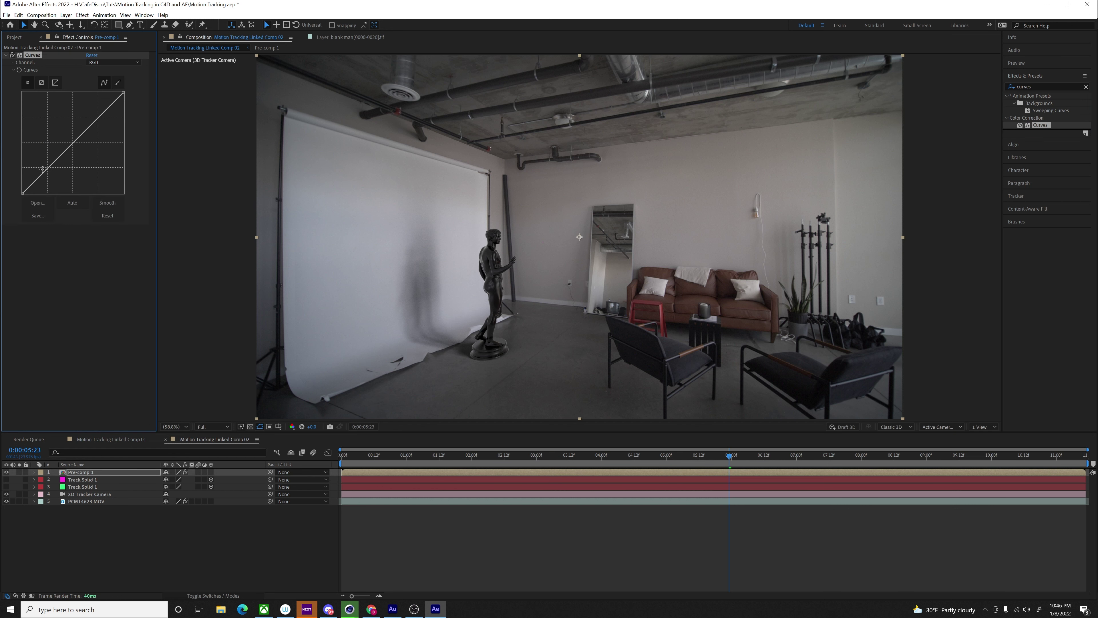
Shape the RGB curve on Pre-comp 1 by pulling the highlights down and adjusting points in the shadows and near black.
{"action": "left_click_drag", "start_coordinate": [47, 167], "coordinate": [44, 163]}
{"action": "left_click_drag", "start_coordinate": [45, 164], "coordinate": [46, 166]}
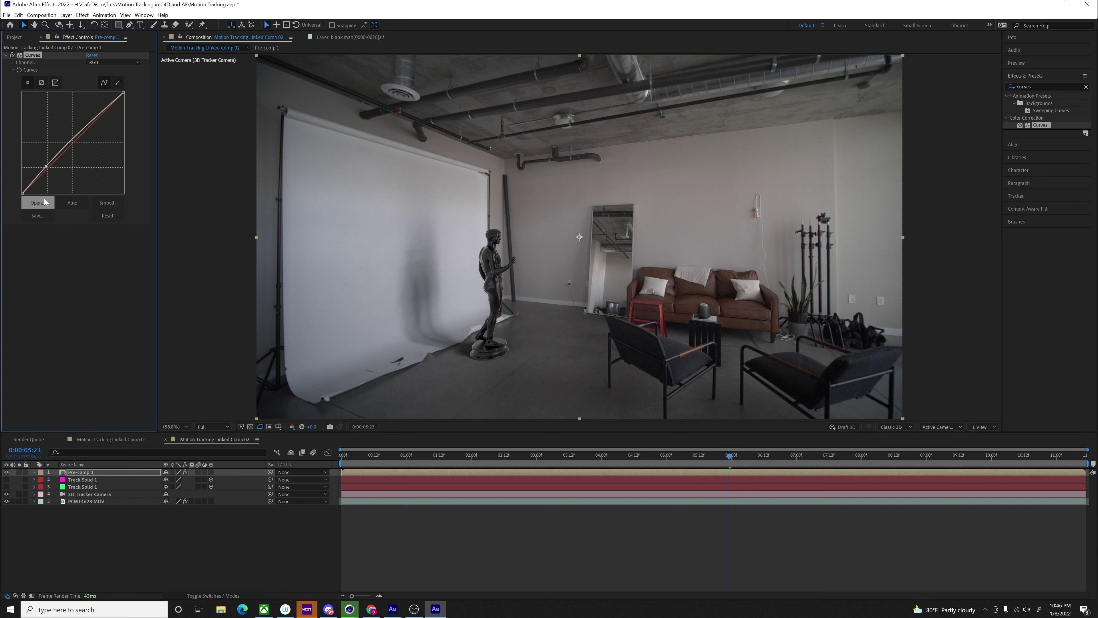
{"action": "left_click_drag", "start_coordinate": [96, 118], "coordinate": [98, 130]}
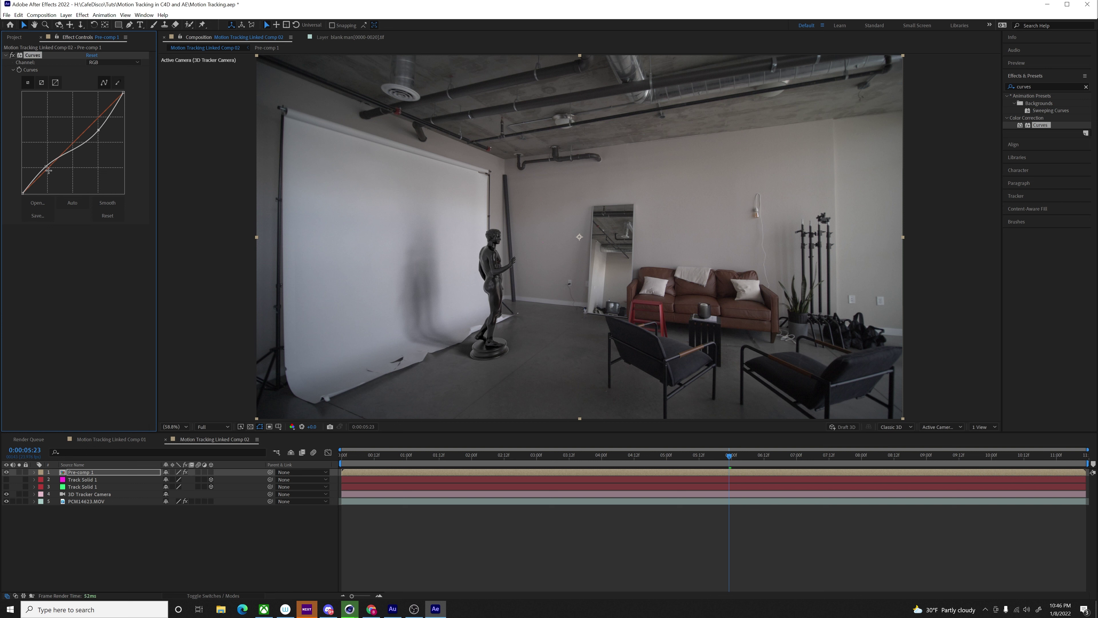
{"action": "left_click_drag", "start_coordinate": [47, 167], "coordinate": [31, 190]}
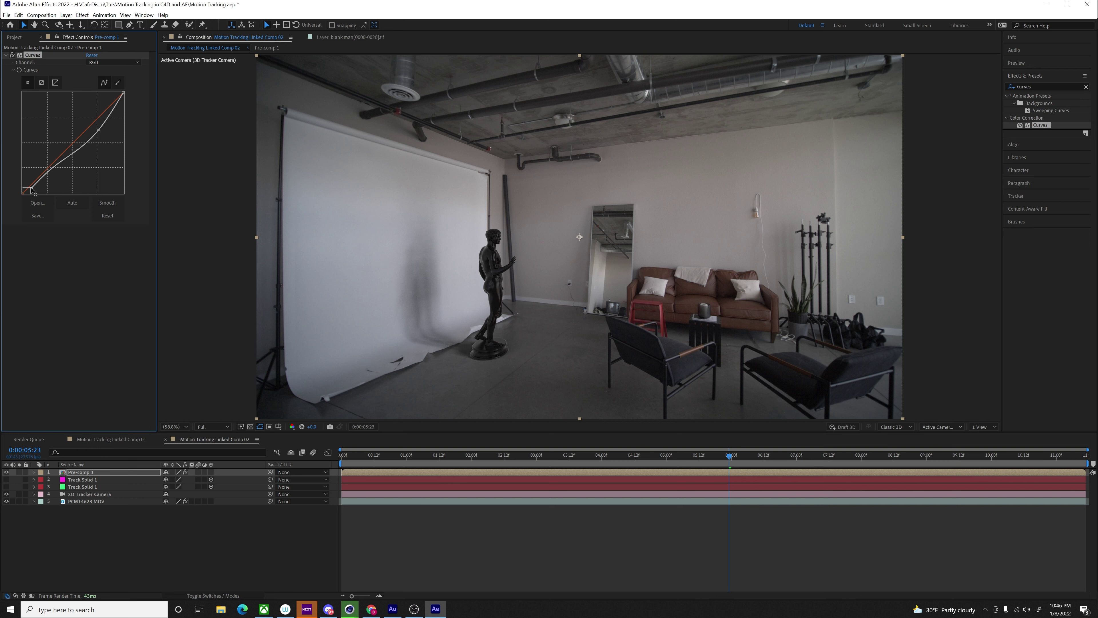
Lower the RGB curve's shadow and highlight points a little more at 0:00:10:07, and play back the composite from 0:00:08:13.
{"action": "left_click_drag", "start_coordinate": [728, 453], "coordinate": [1010, 469]}
{"action": "left_click_drag", "start_coordinate": [30, 191], "coordinate": [52, 172]}
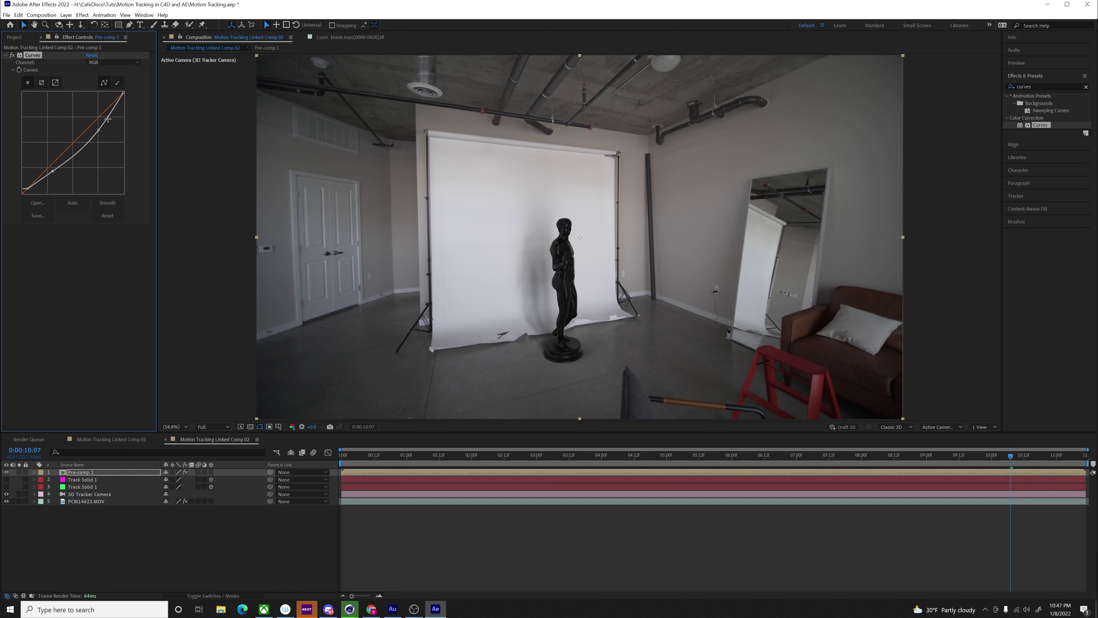
{"action": "mouse_move", "coordinate": [98, 130]}
{"action": "left_mouse_down"}
{"action": "mouse_move", "coordinate": [106, 139]}
{"action": "mouse_move", "coordinate": [100, 132]}
{"action": "left_mouse_up"}
{"action": "key", "text": "space"}
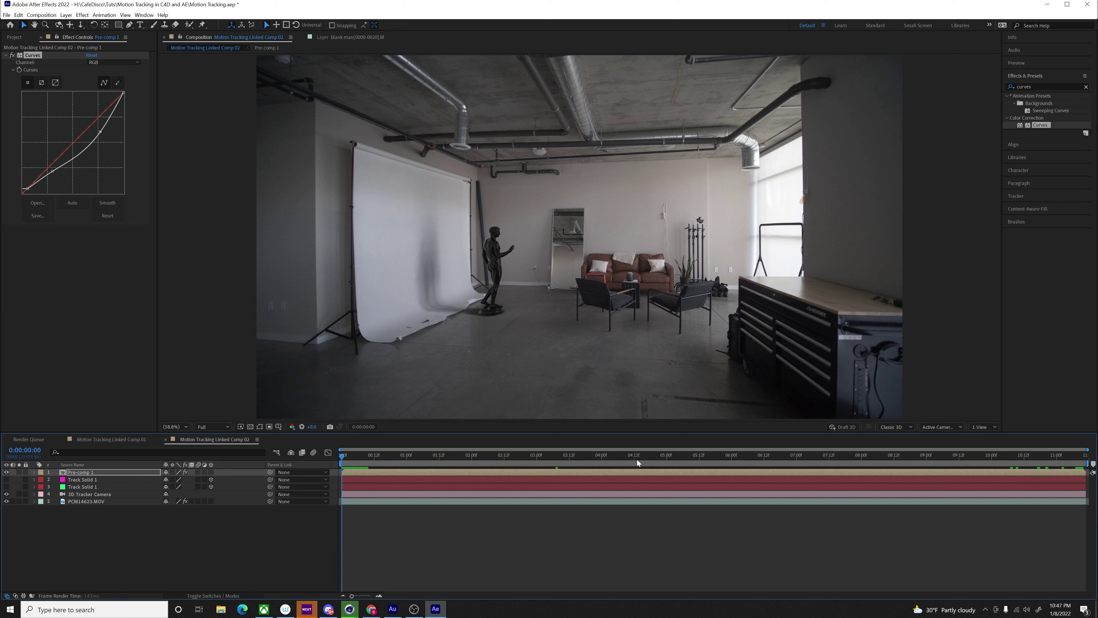
{"action": "left_click", "coordinate": [897, 459]}
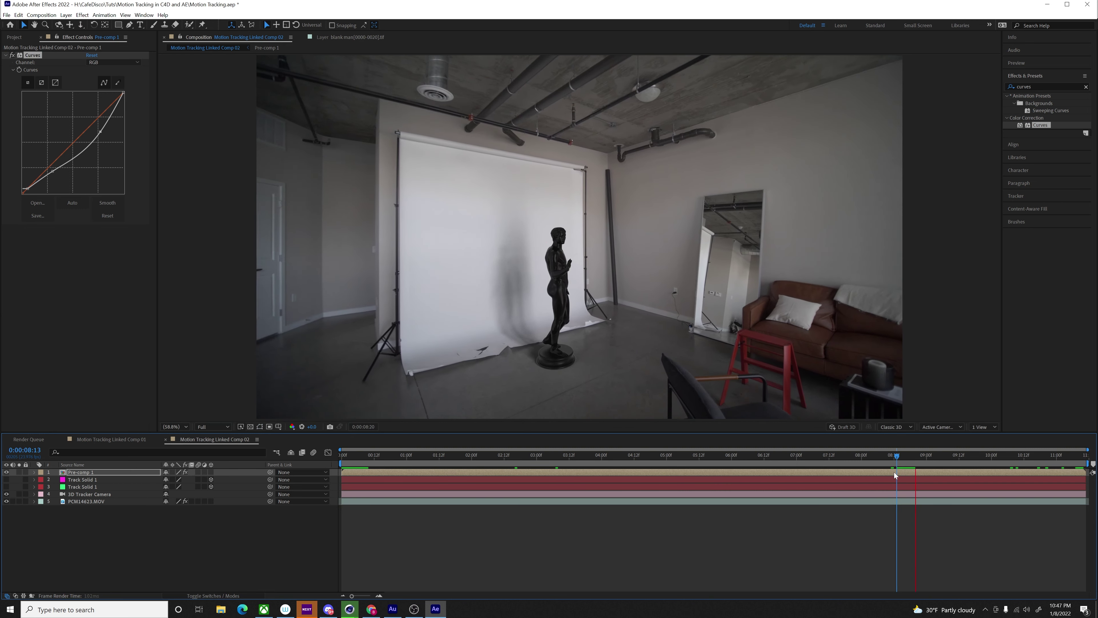